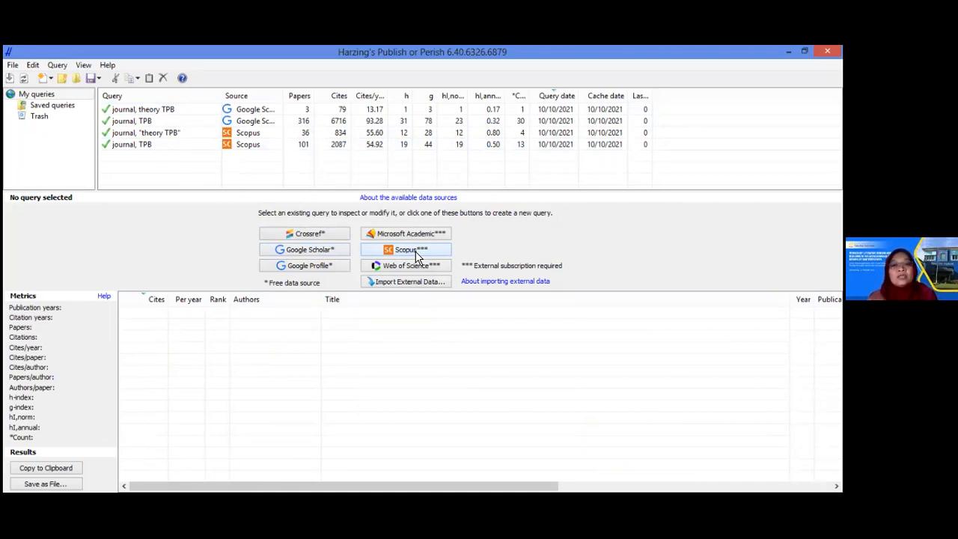
Create a Google Scholar query and set its publication/journal to "Journal".
click(416, 253)
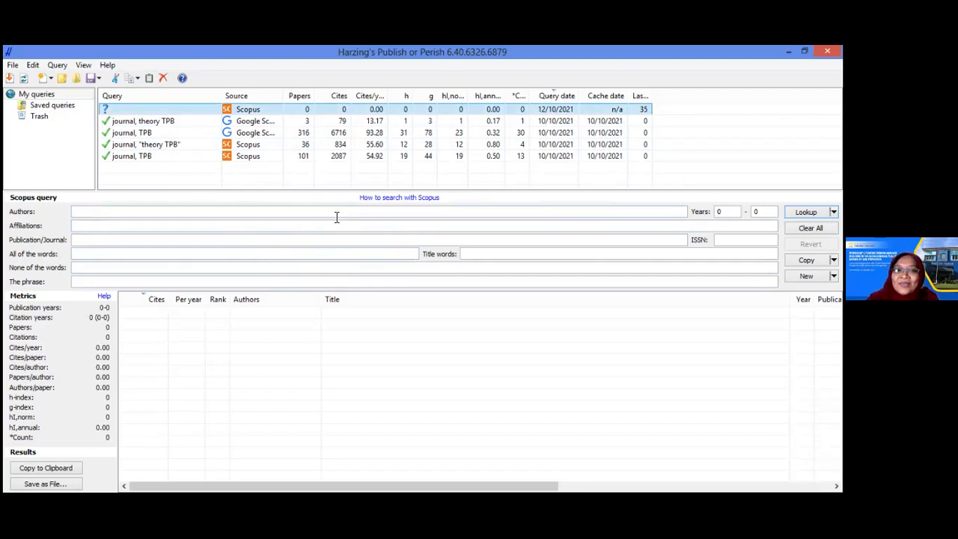
key(Delete)
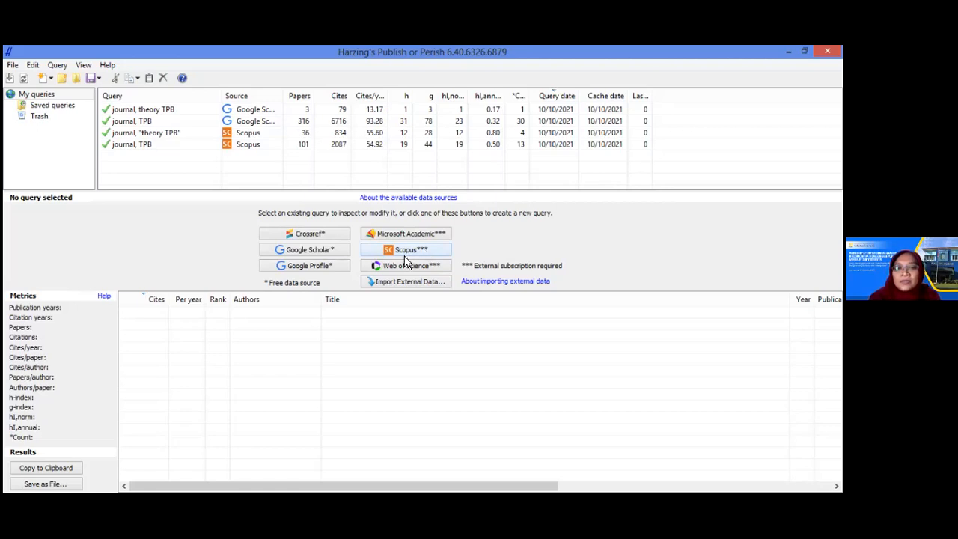
click(296, 255)
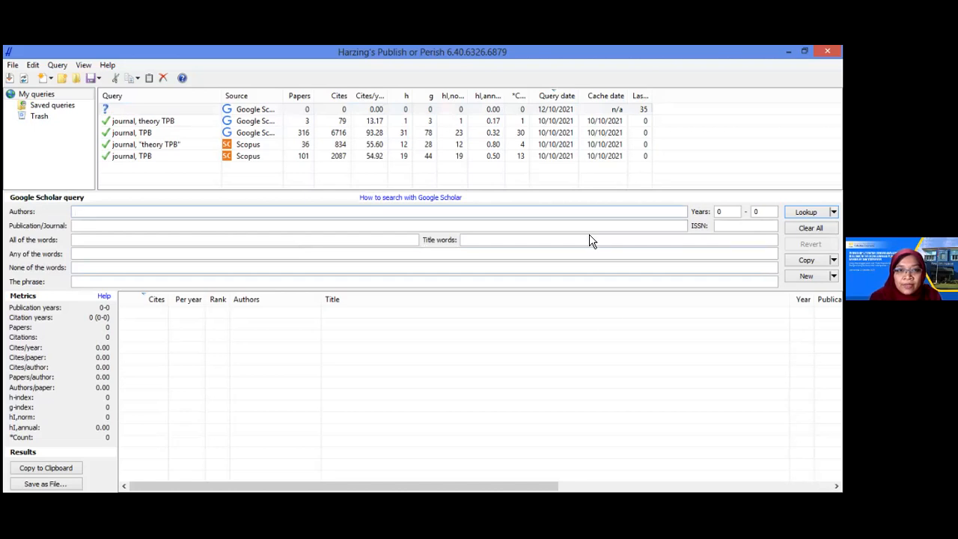
click(92, 228)
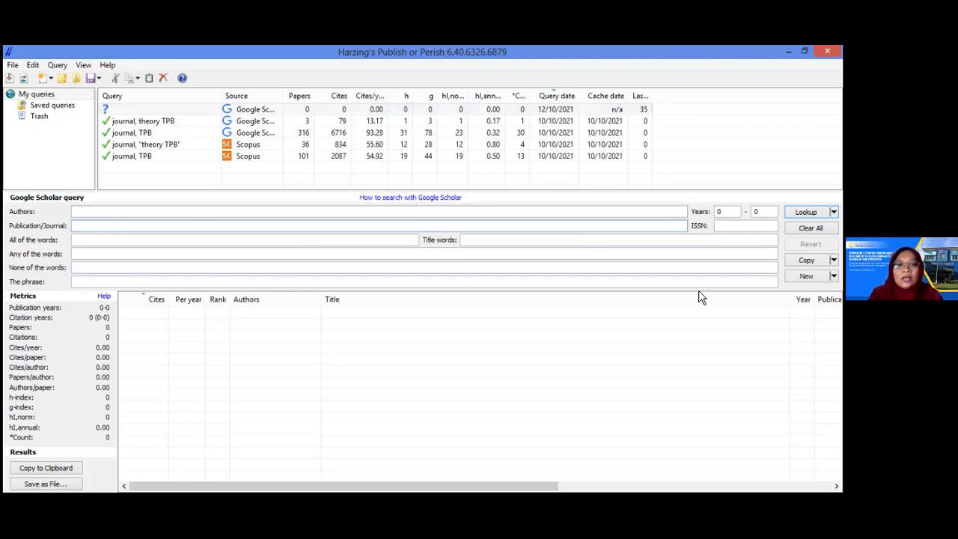
text(Journal)
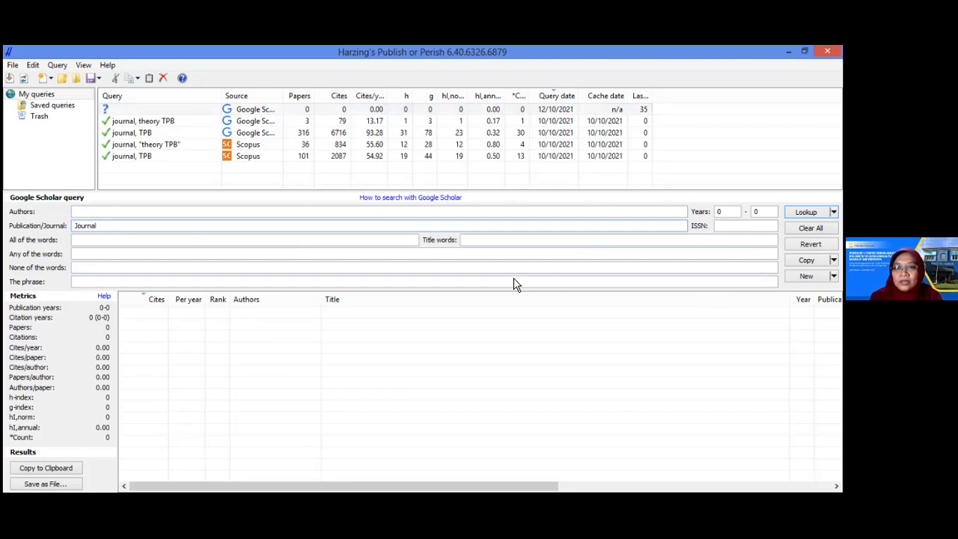
Set the title words to "Covid Indonesia" and try to run the query, declining the Internet Explorer upgrade.
click(481, 241)
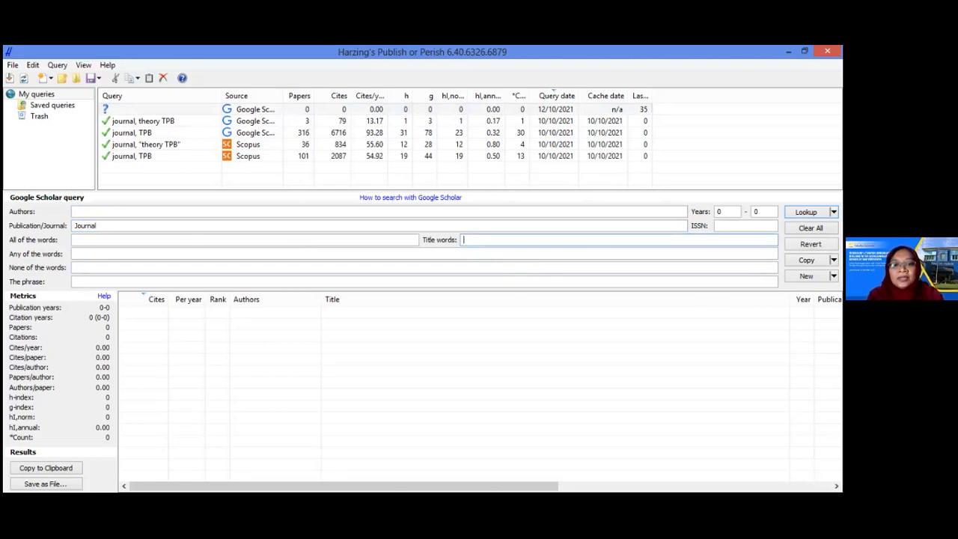
text(Co)
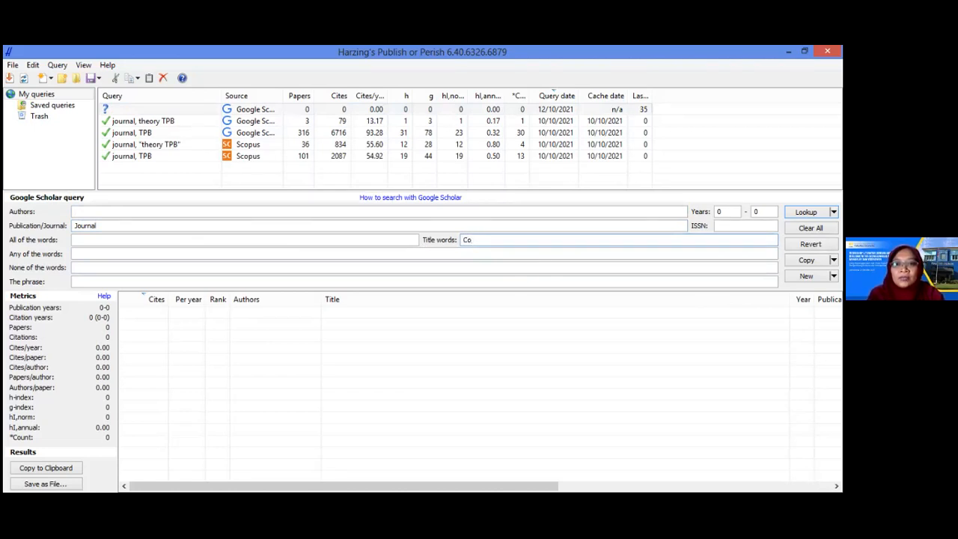
text(vid)
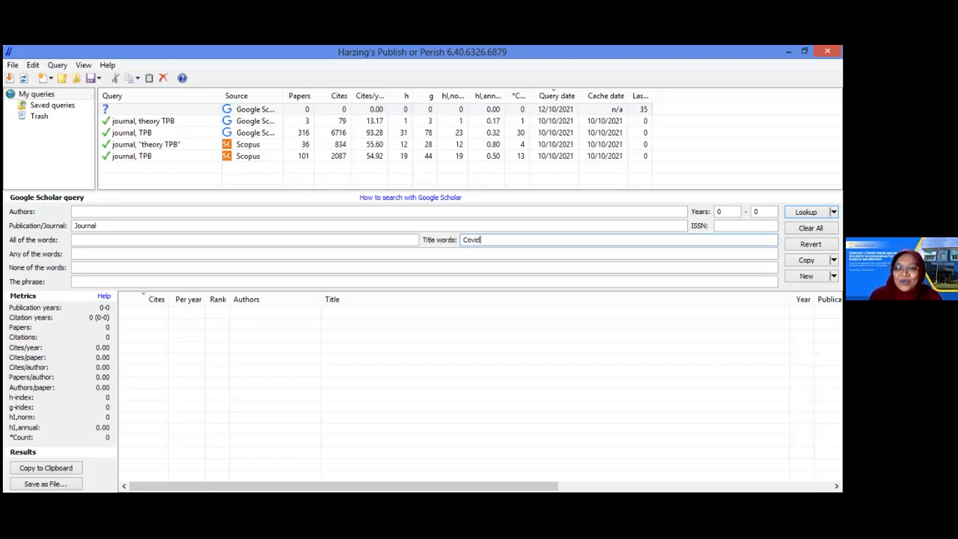
text( Indo)
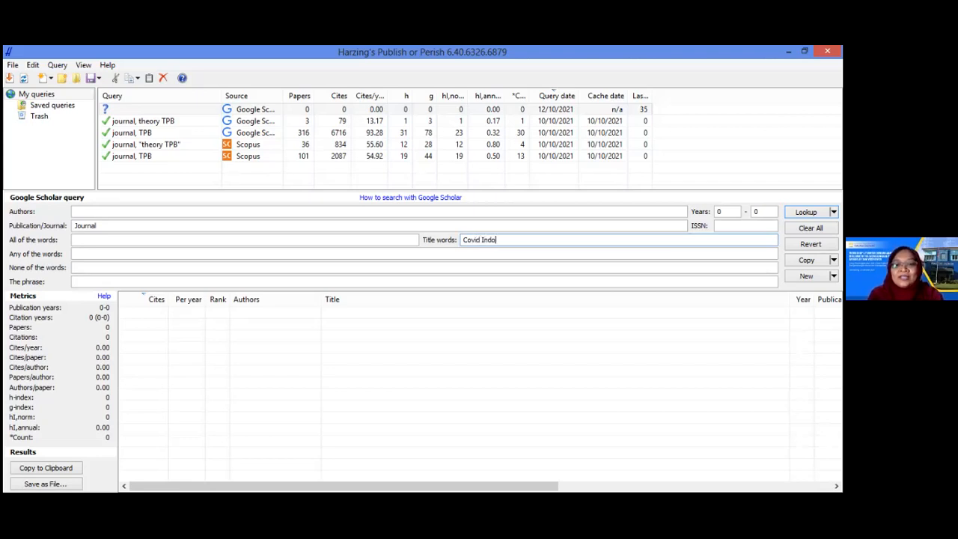
text(nesia)
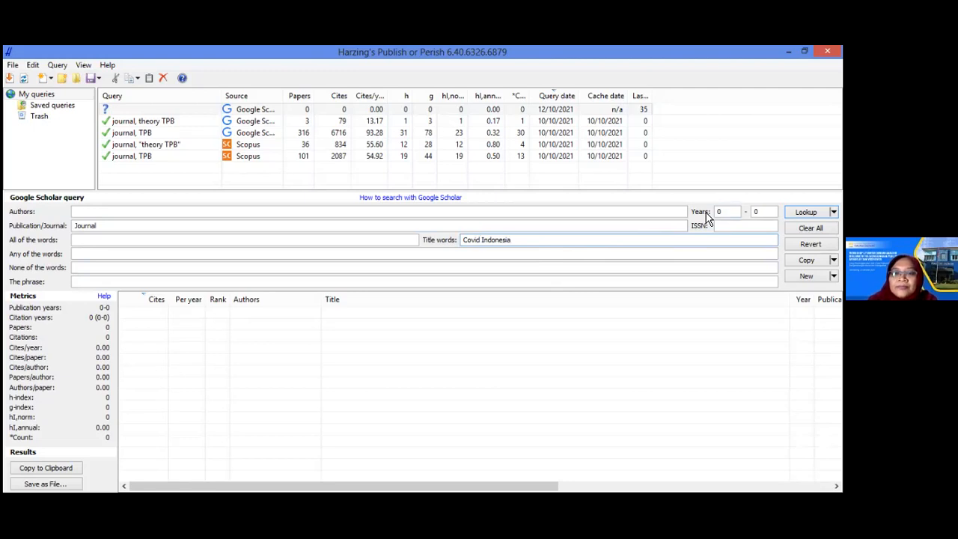
key(Return)
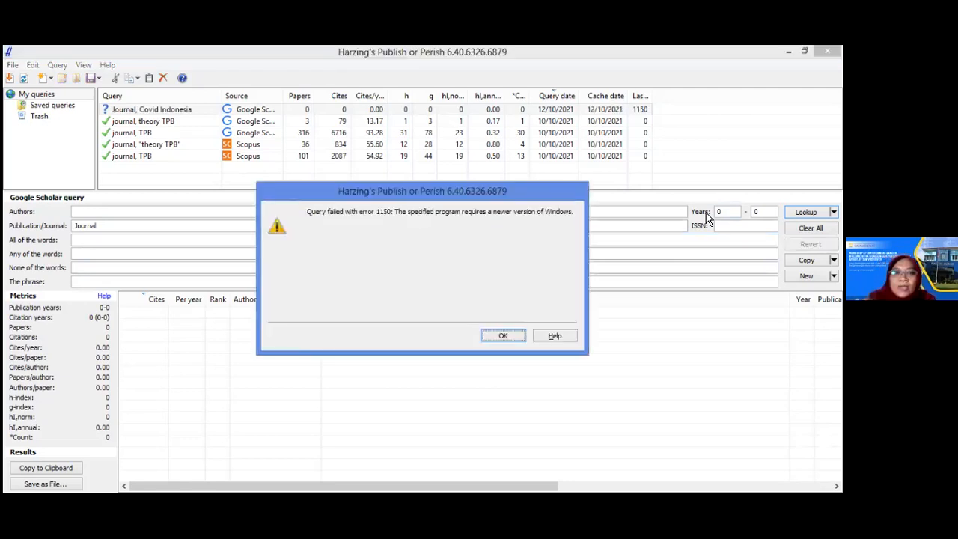
click(511, 334)
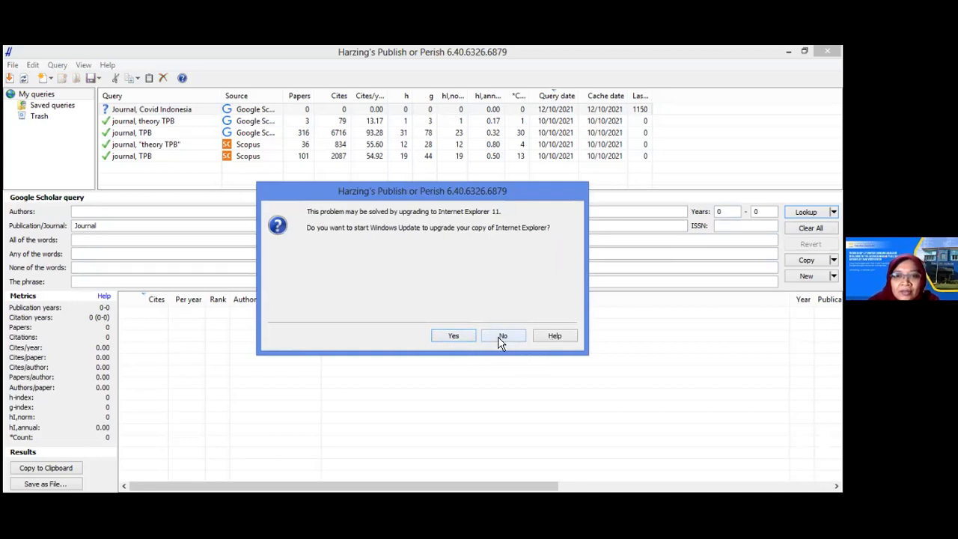
click(480, 334)
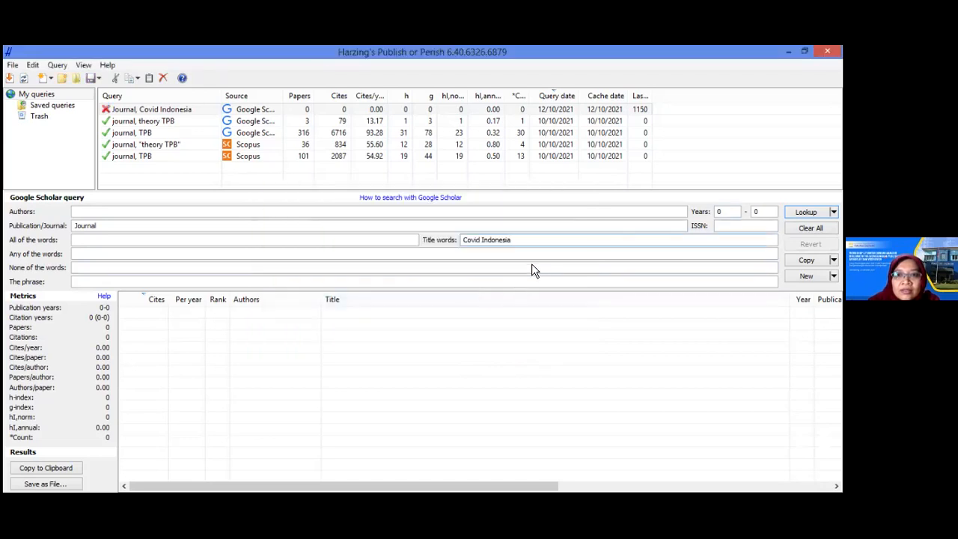
Shorten the title words to "Covid" and try the query again, declining the Internet Explorer upgrade.
key(BackSpace)
key(BackSpace)
key(BackSpace)
key(BackSpace)
key(BackSpace)
key(BackSpace)
key(BackSpace)
key(BackSpace)
key(BackSpace)
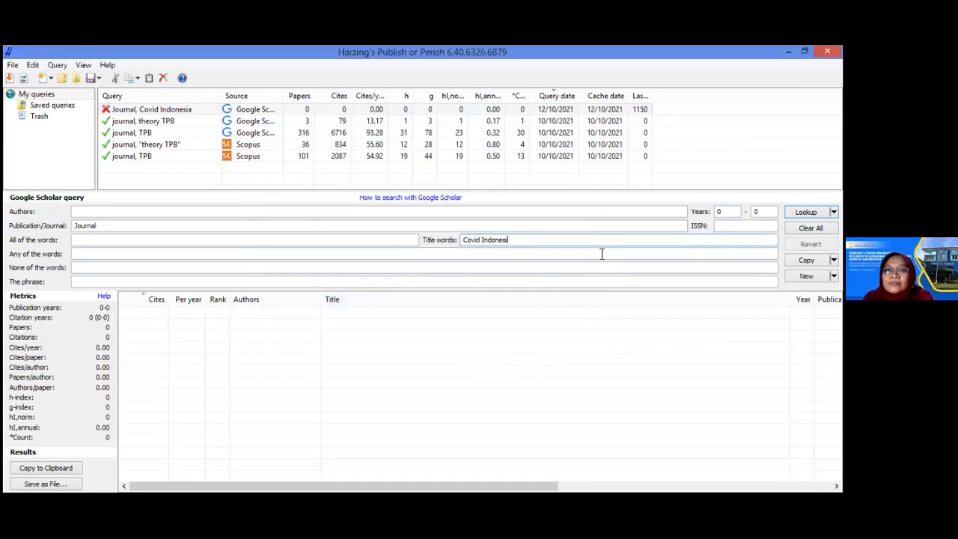
key(BackSpace)
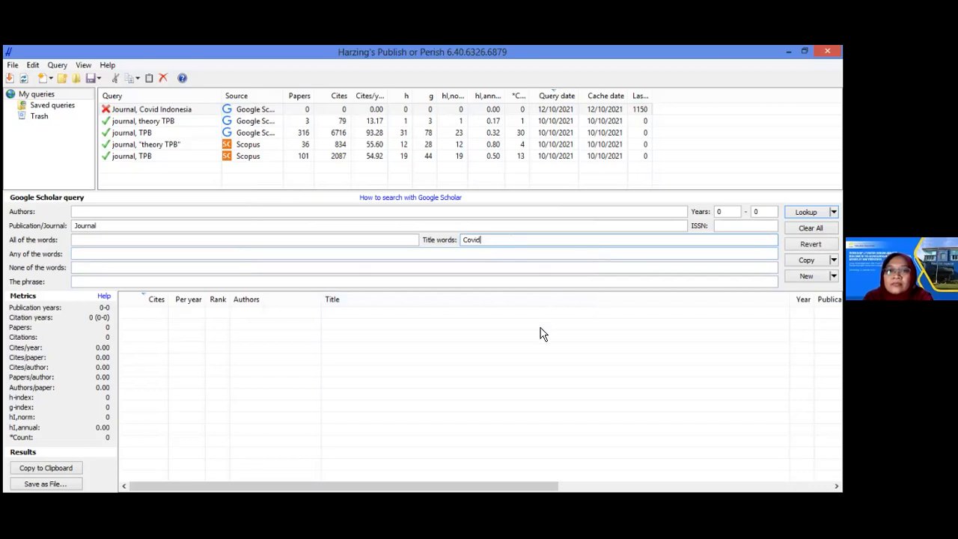
key(Return)
click(511, 340)
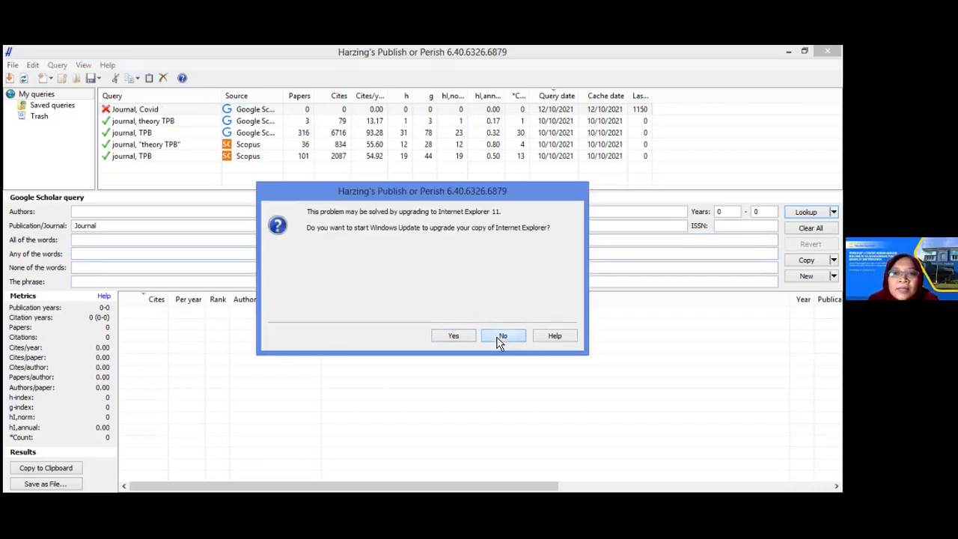
click(501, 339)
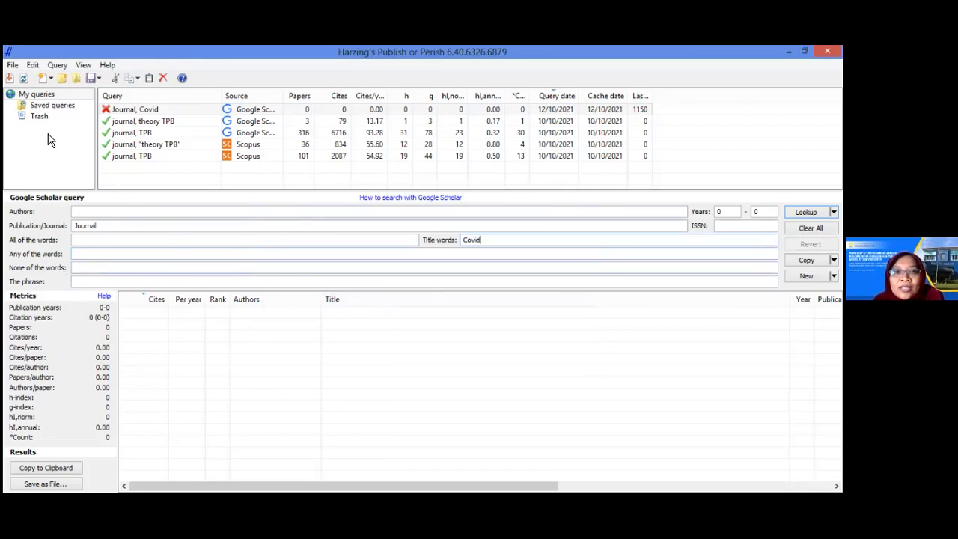
Open the existing Scopus query "journal, TPB" and review its top-cited papers and the formats for saving the results.
click(139, 160)
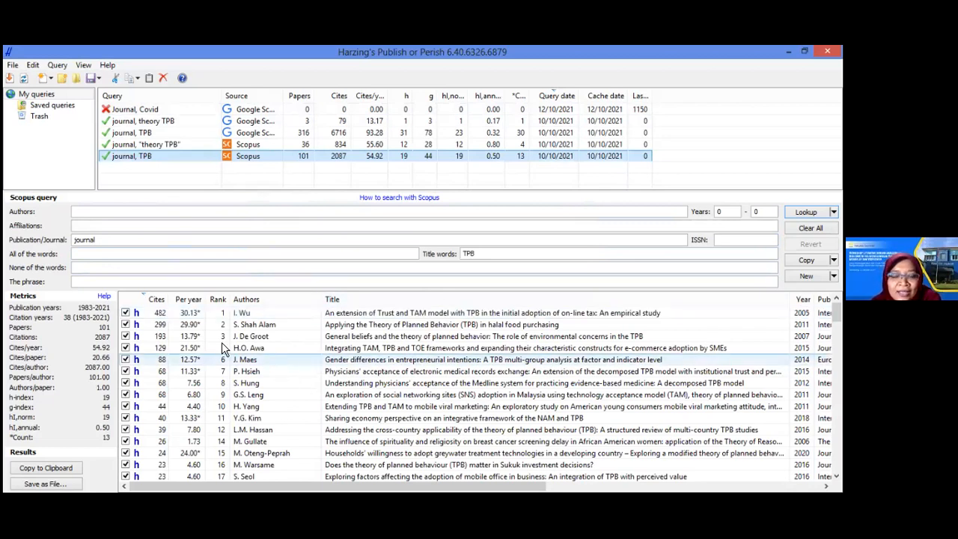
click(497, 255)
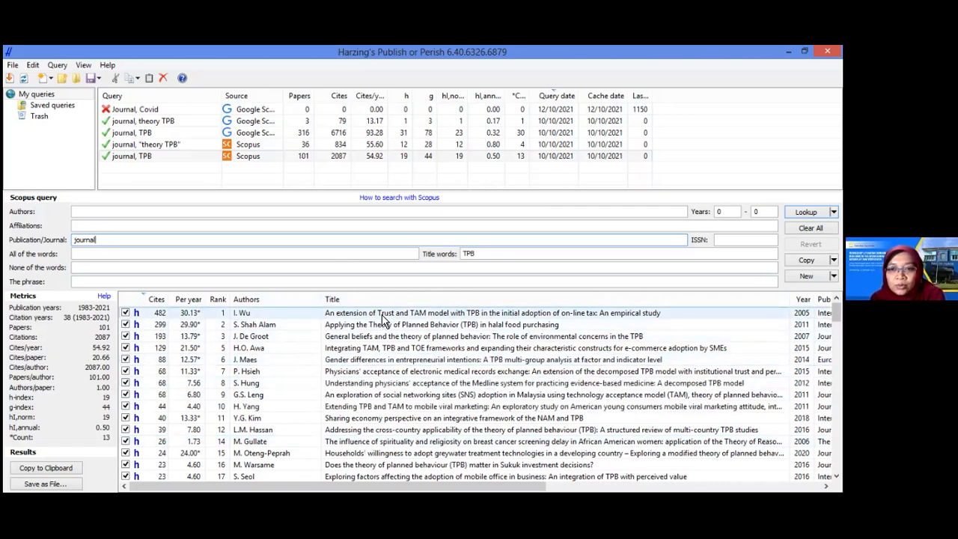
click(384, 324)
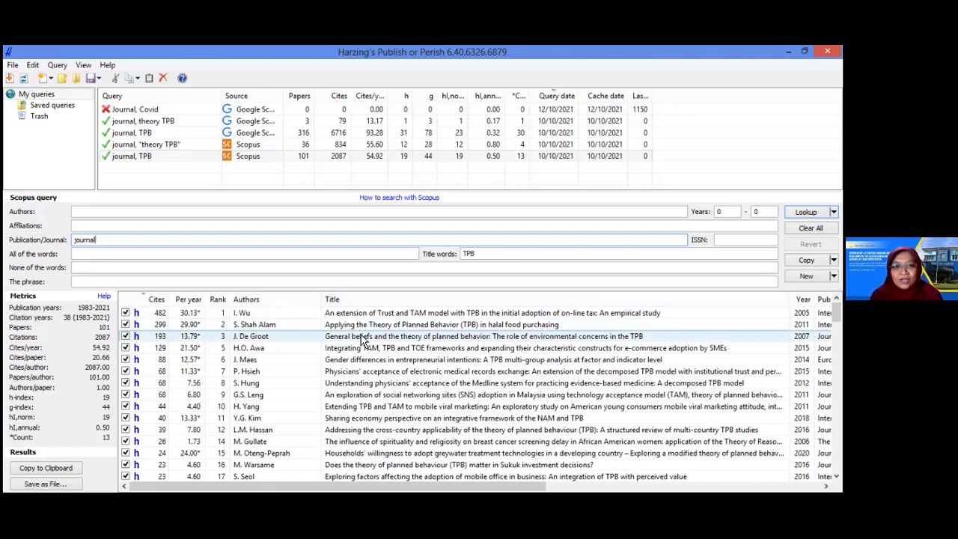
click(416, 313)
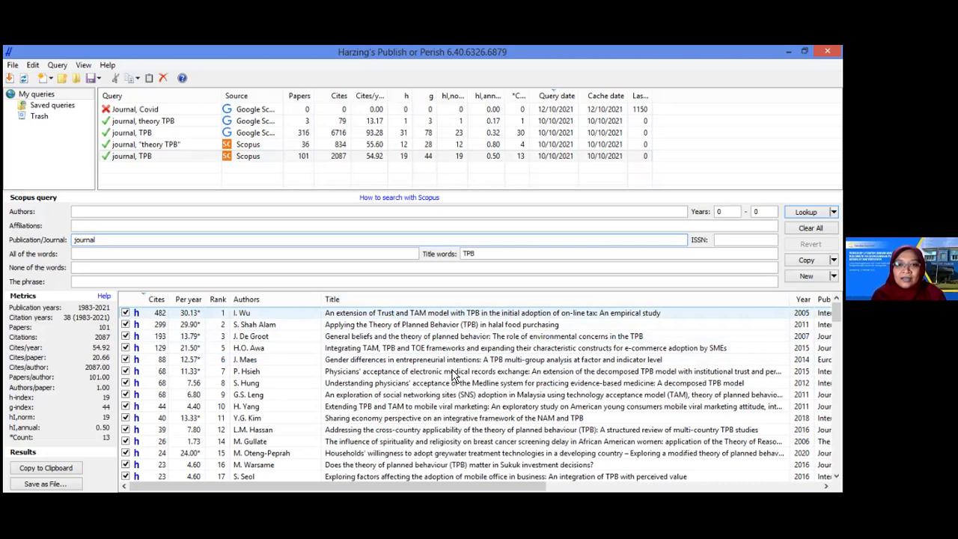
click(49, 484)
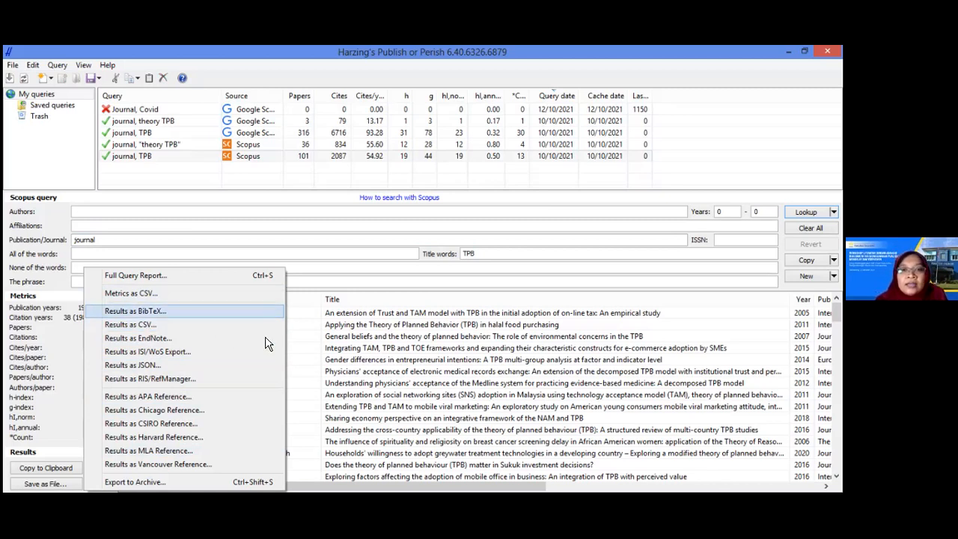
click(303, 341)
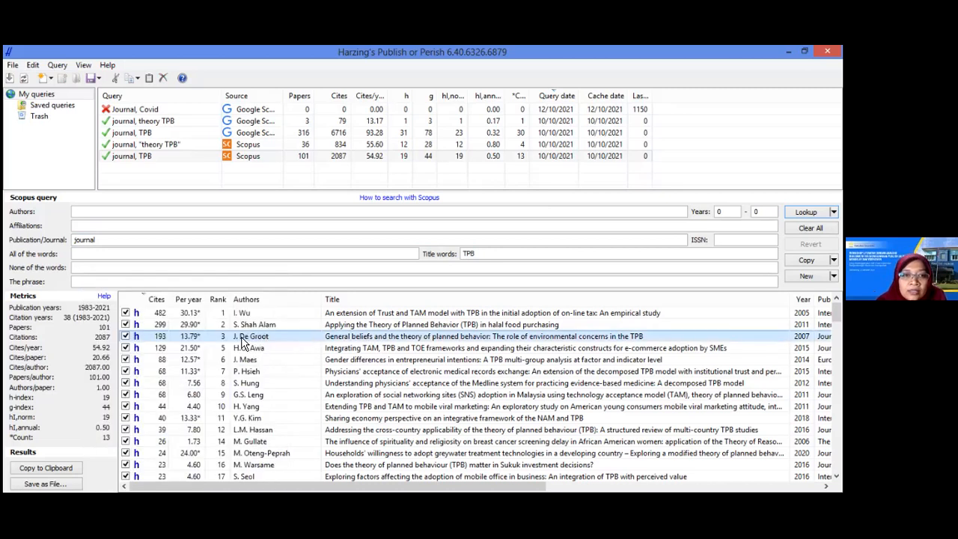
Examine the paper titles, years and publications in the Scopus results for articles unrelated to the theory of planned behavior.
ctrl+click(212, 328)
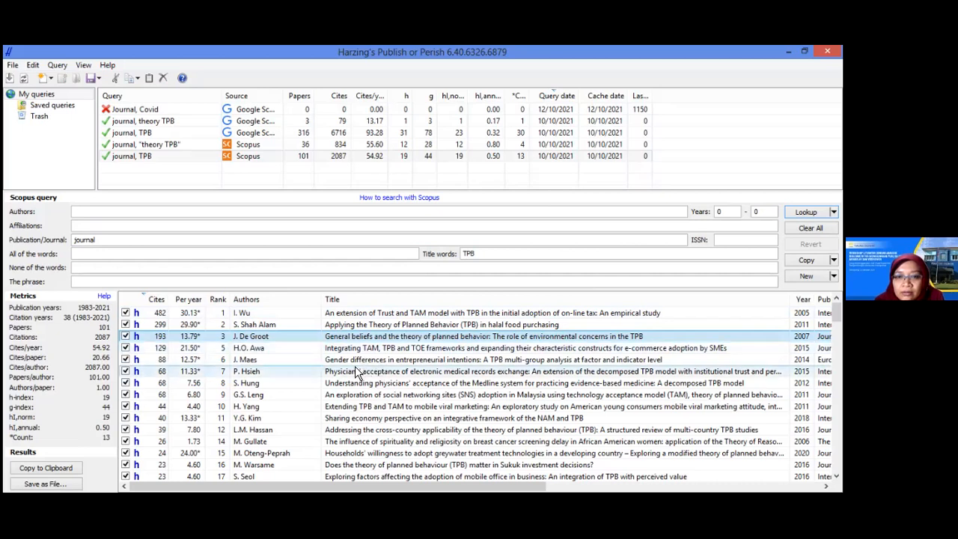
click(375, 421)
scroll(377, 424, down, 2)
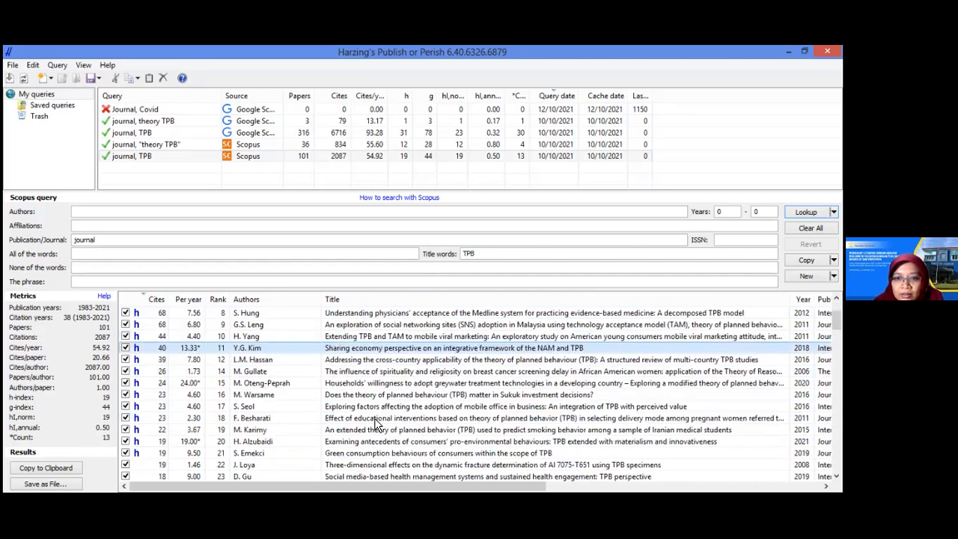
scroll(422, 431, down, 1)
click(427, 431)
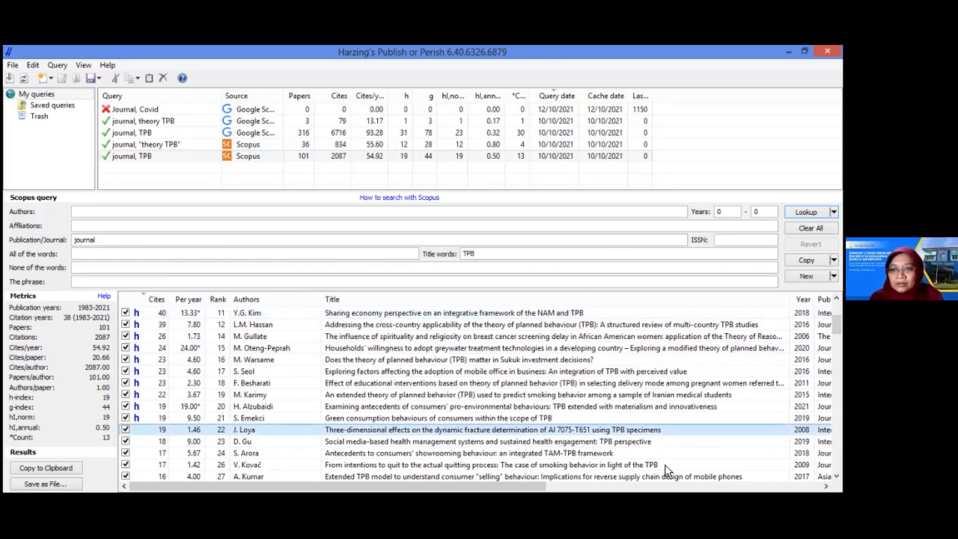
drag(606, 489, 601, 492)
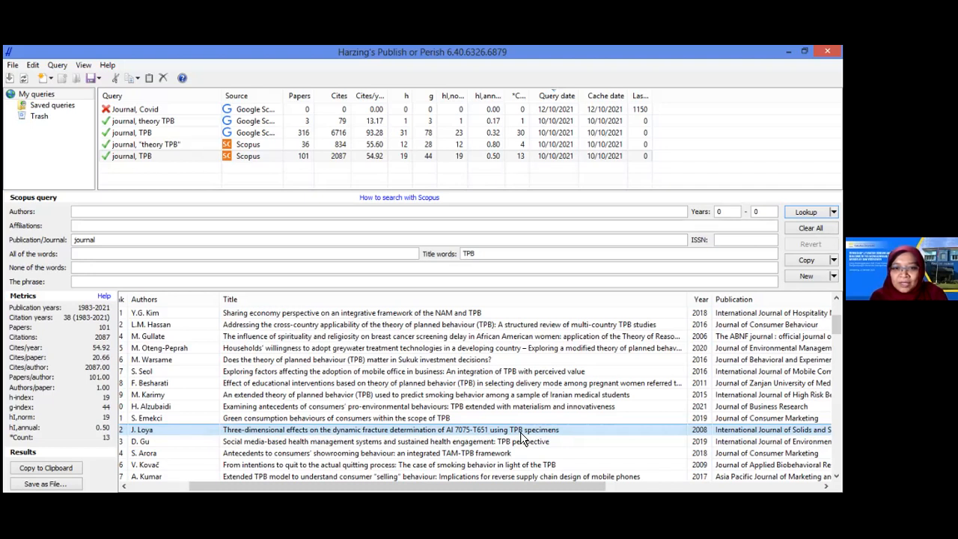
scroll(520, 432, down, 3)
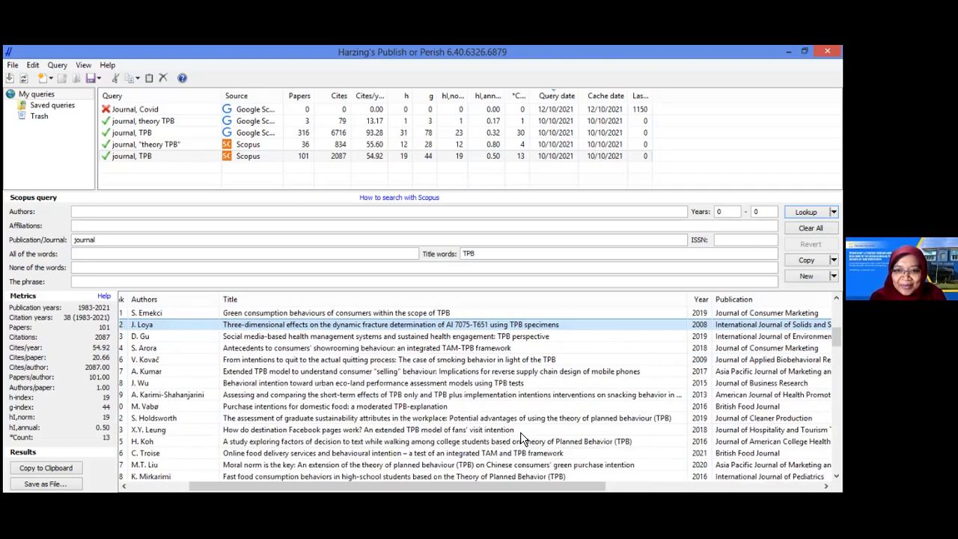
scroll(521, 432, down, 3)
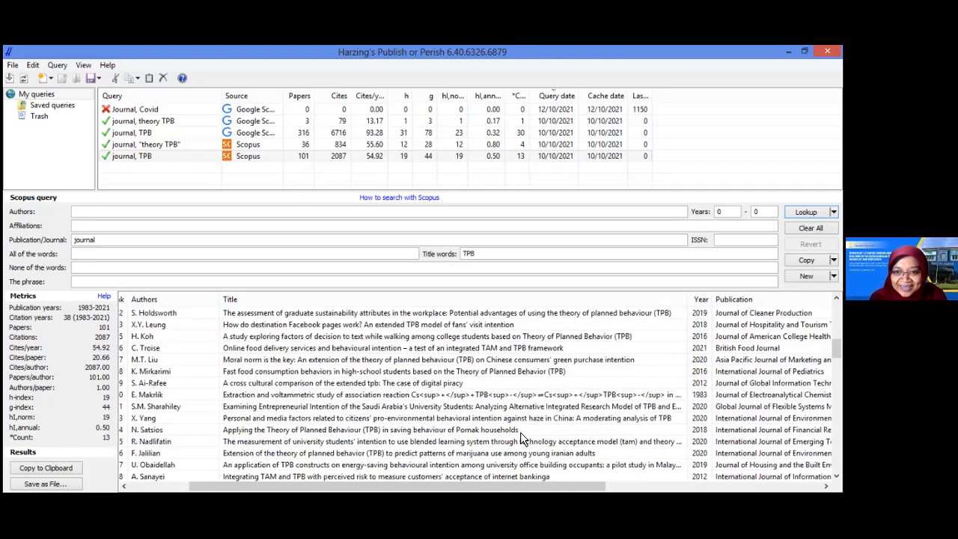
Exclude the 1983 paper on the extraction and voltammetric study of an association reaction from the Scopus results.
click(491, 396)
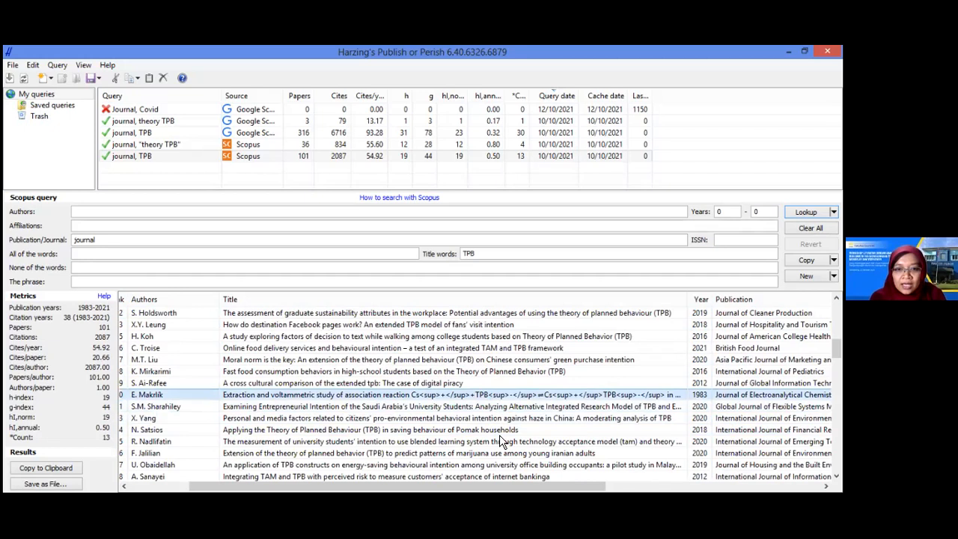
drag(495, 487, 342, 487)
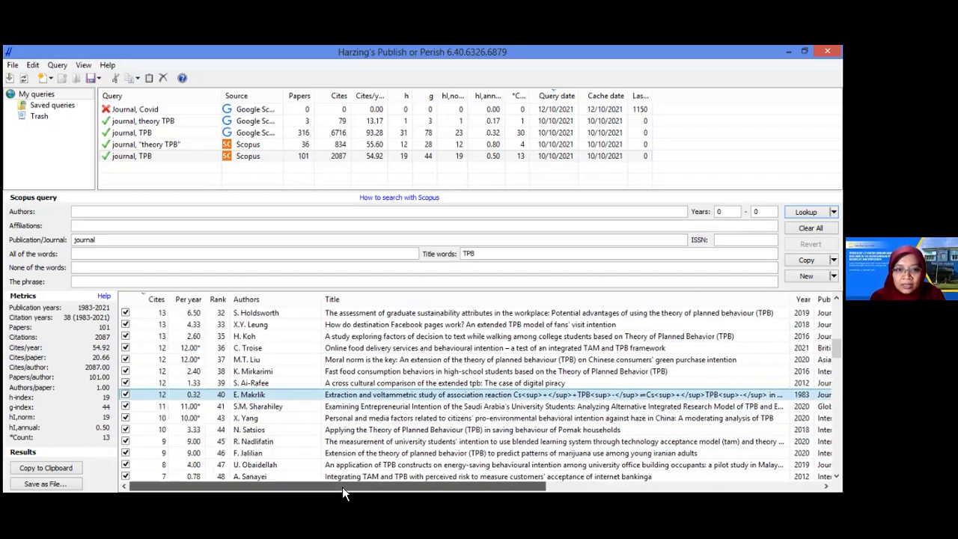
click(125, 395)
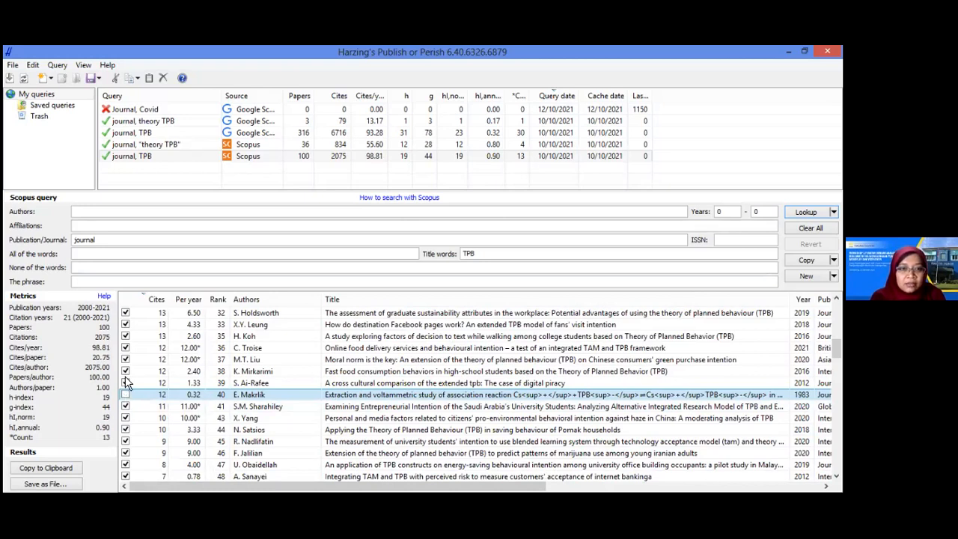
click(126, 396)
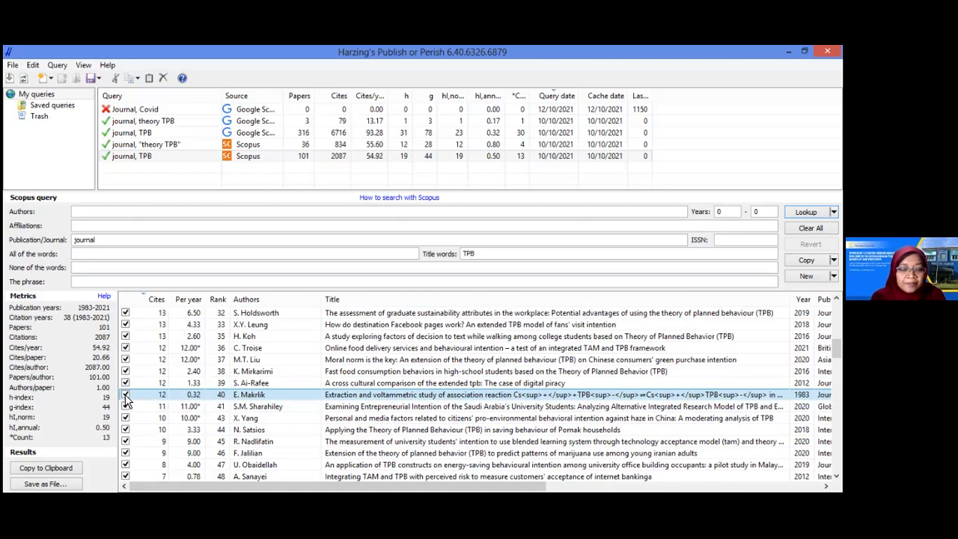
click(125, 396)
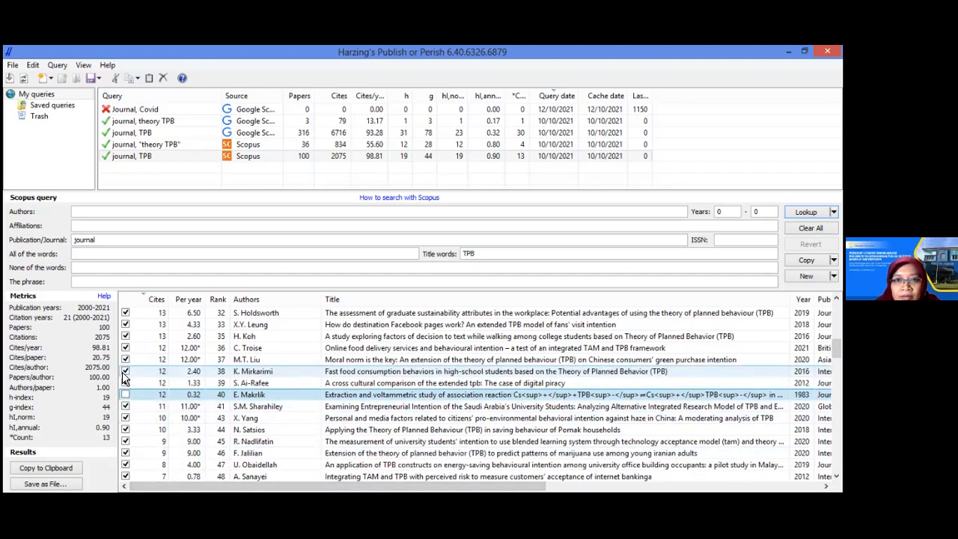
scroll(124, 378, up, 2)
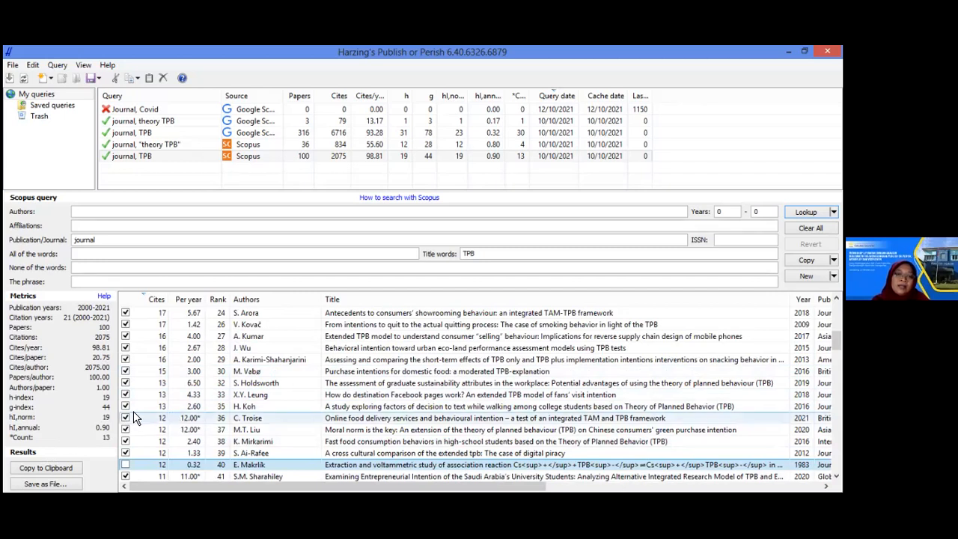
Review the file formats offered for saving the screened Scopus results and sort the papers by author.
click(45, 484)
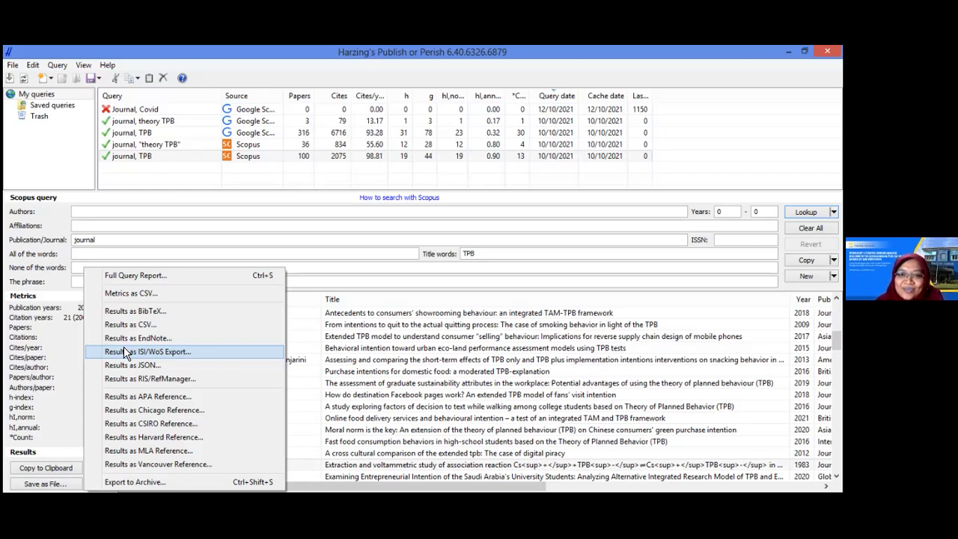
click(313, 313)
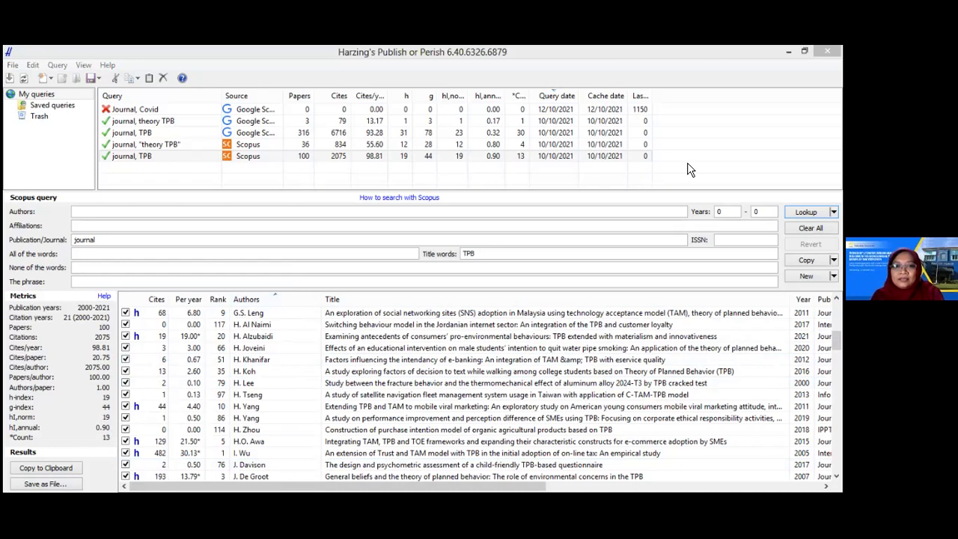
click(382, 371)
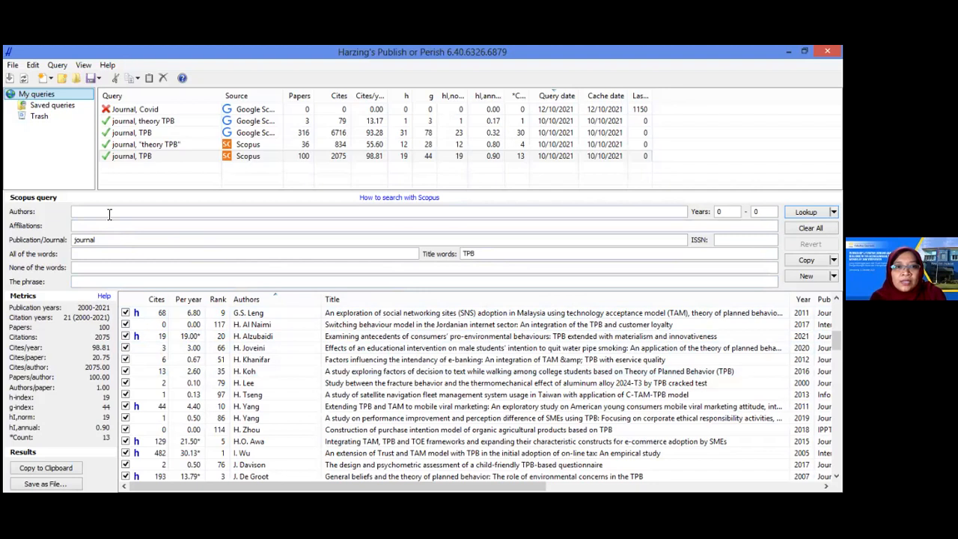
Extend the publication name of the Scopus query to "journal cleaner product".
click(105, 239)
text(clea)
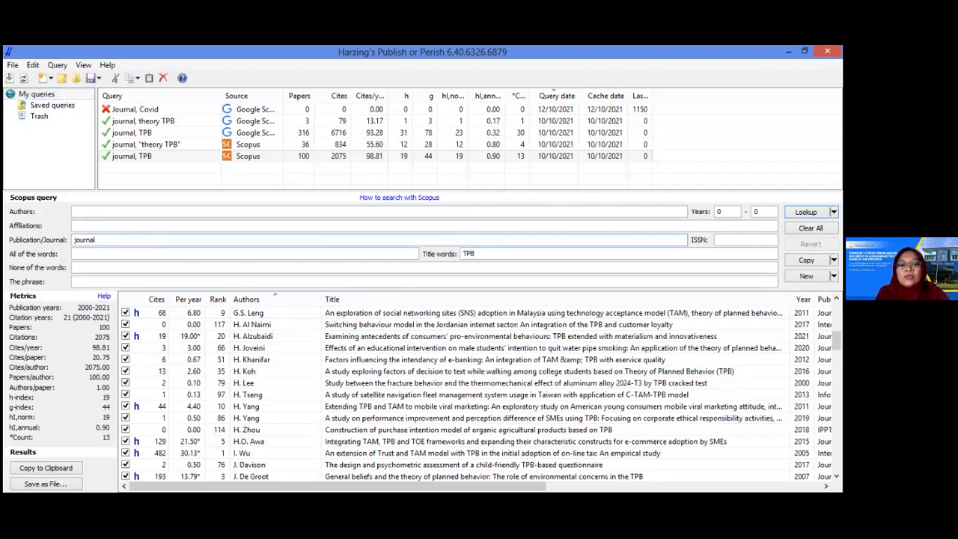
text(ner )
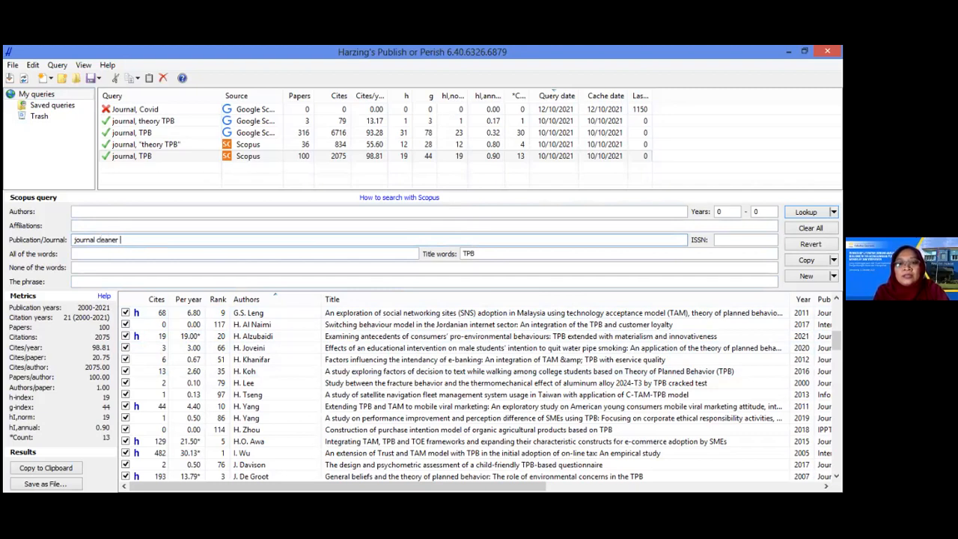
text(produc)
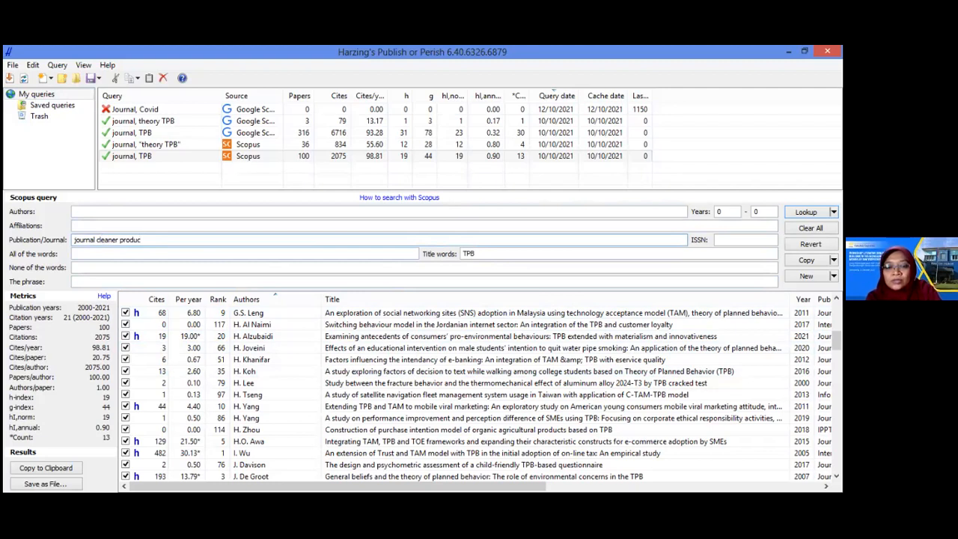
text(t)
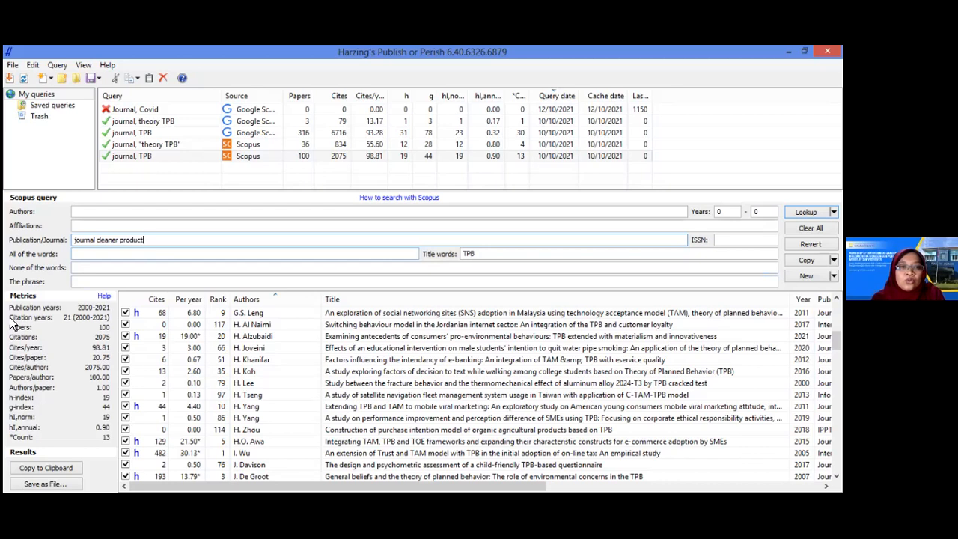
click(79, 214)
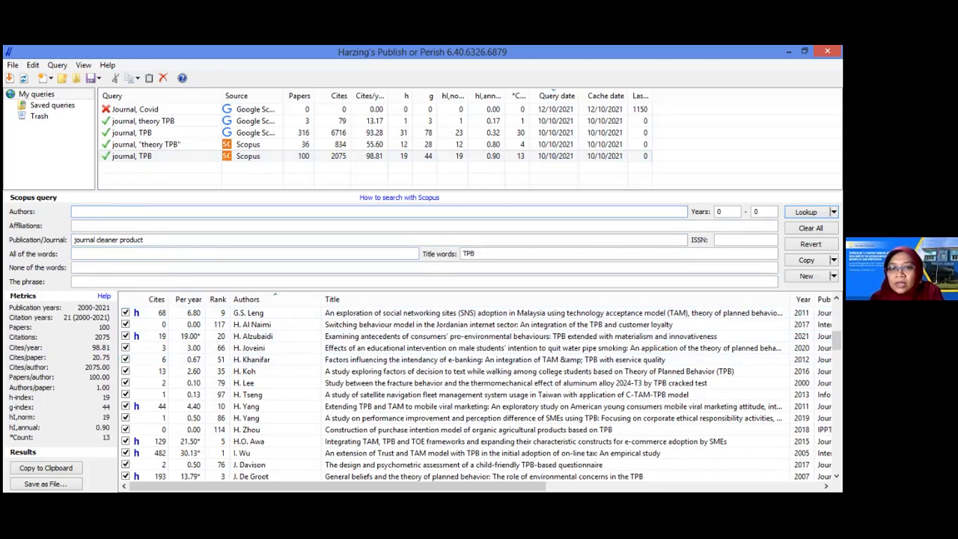
Sort the Scopus results by publication year and examine the papers in year order, including the oldest ones.
click(804, 299)
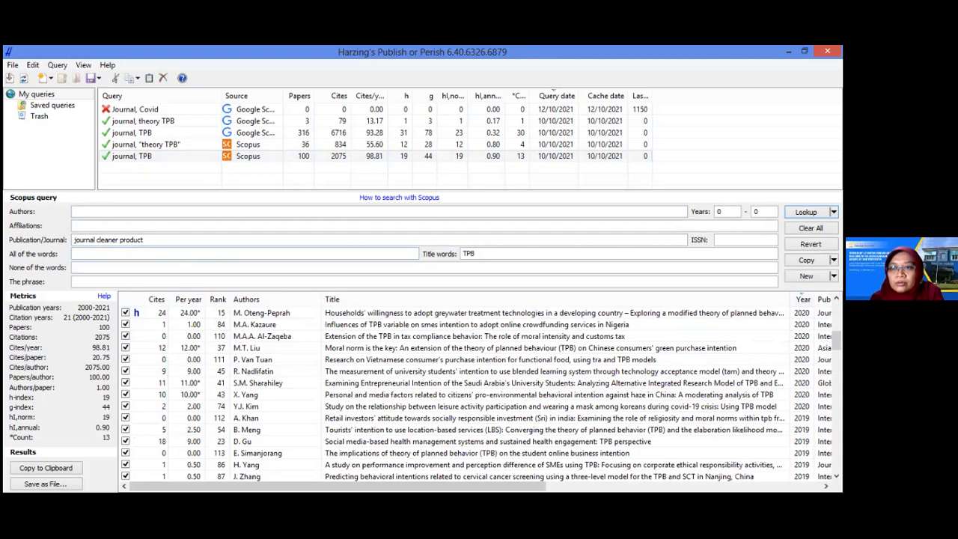
click(804, 299)
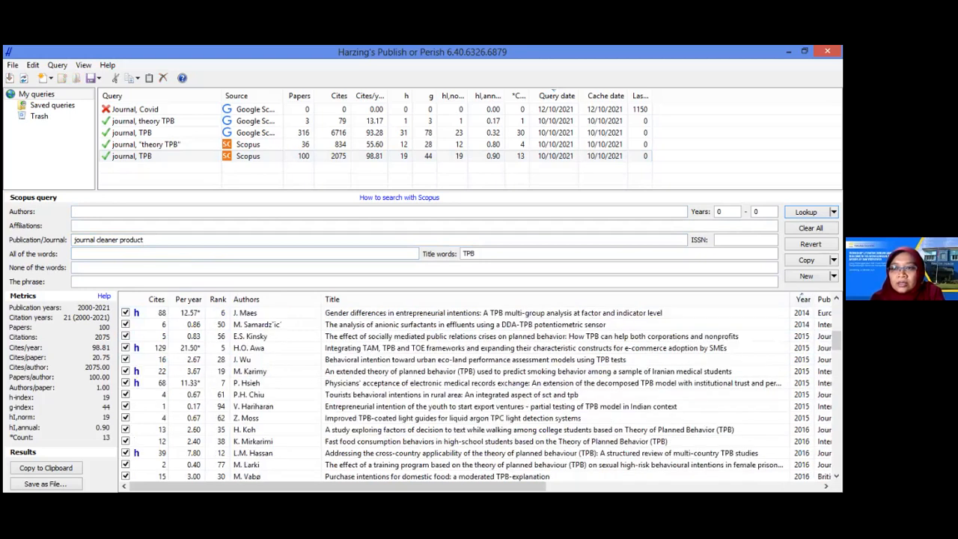
drag(837, 340, 837, 311)
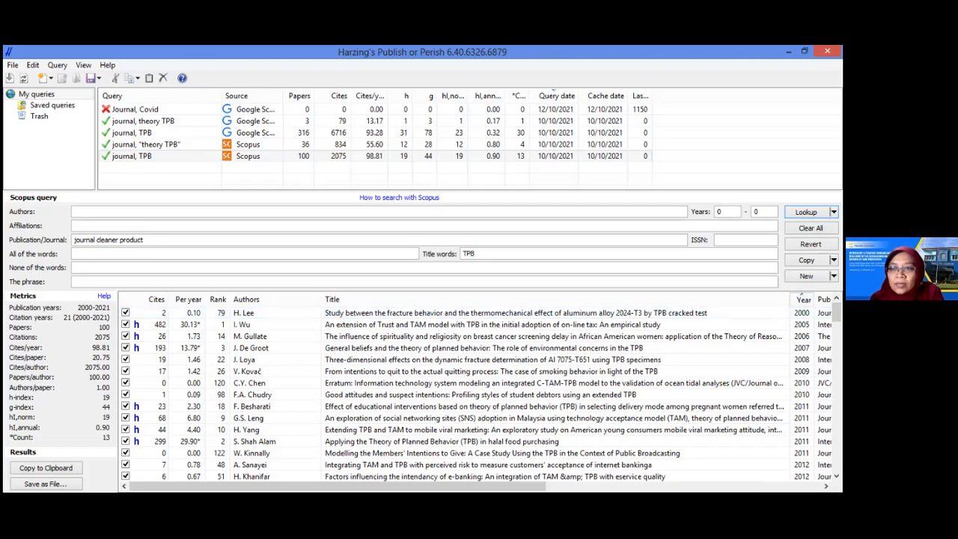
click(803, 299)
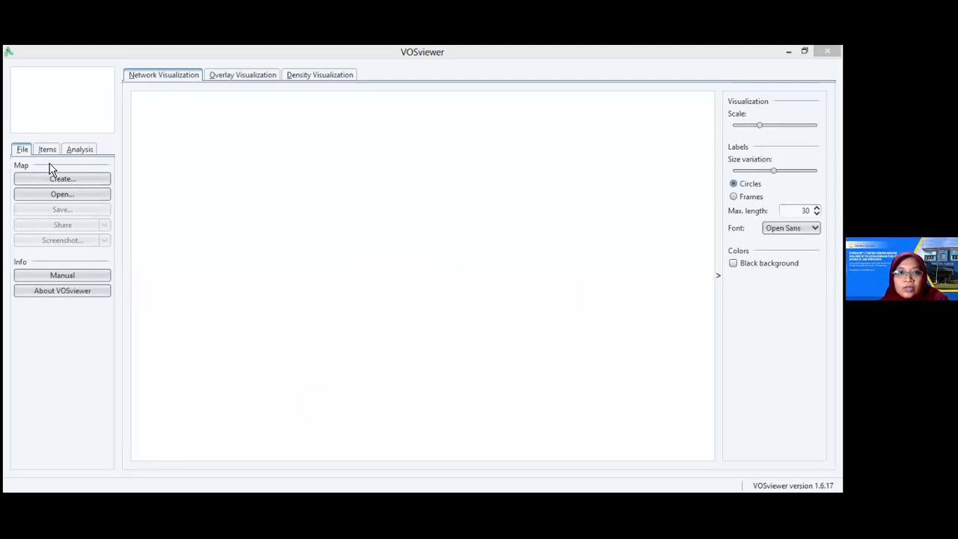
Switch to VOSviewer and start a new map based on text data, going through the network and bibliographic data options as well.
click(59, 180)
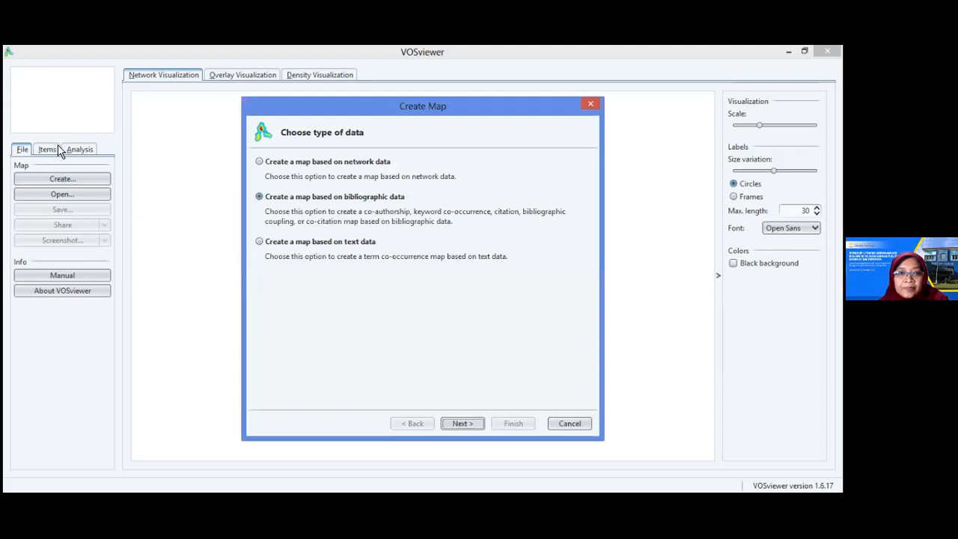
click(593, 104)
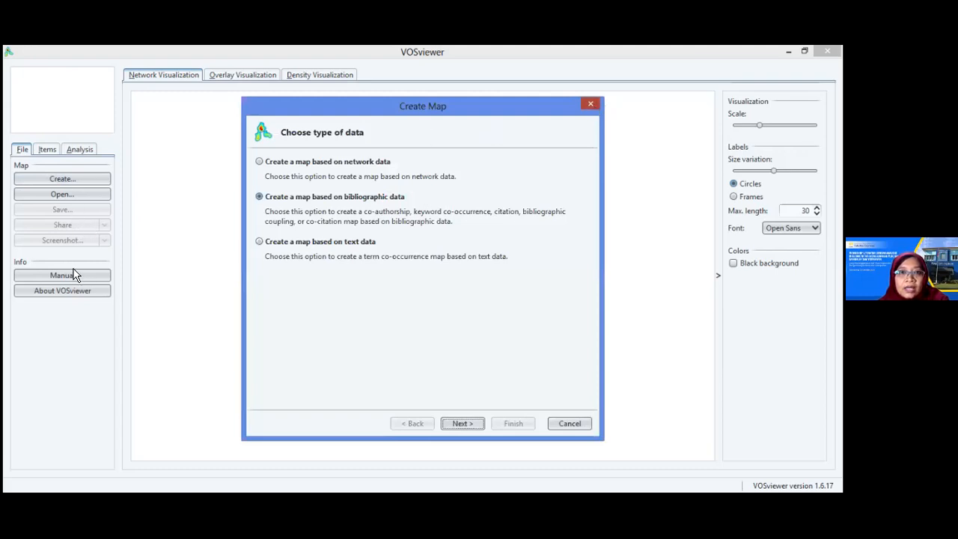
click(44, 179)
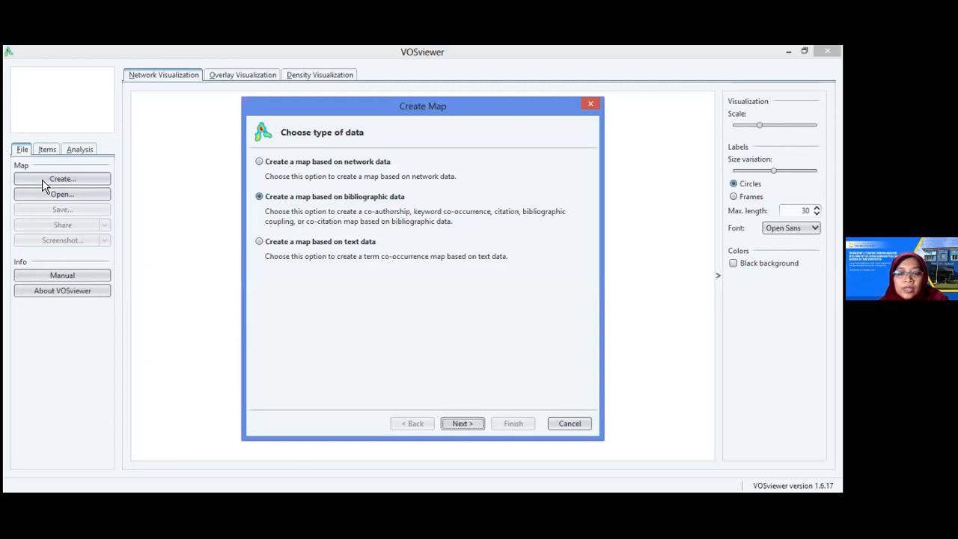
click(260, 243)
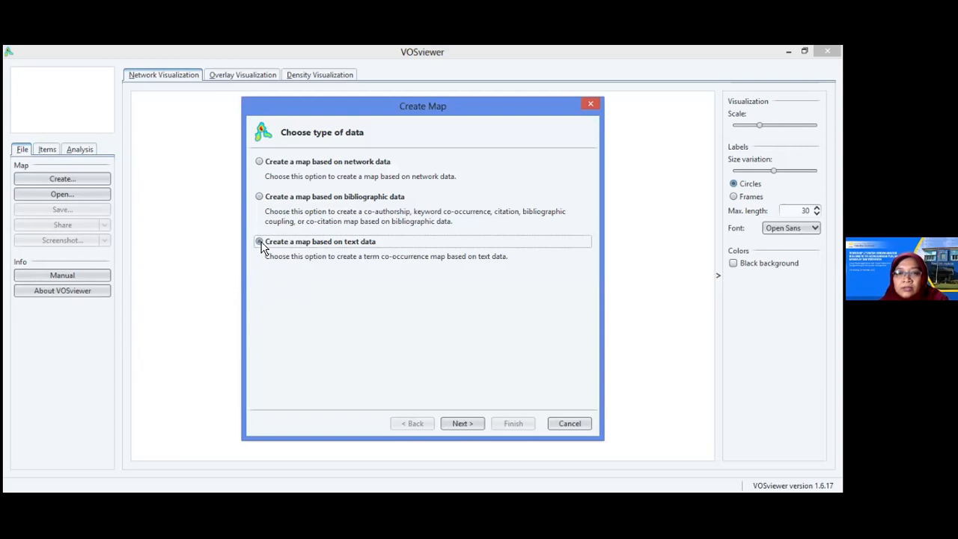
click(259, 197)
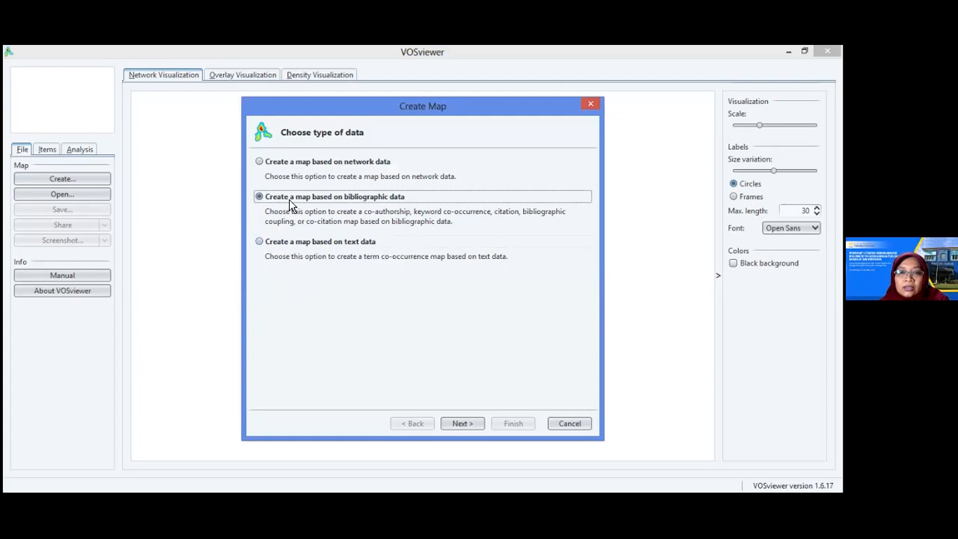
click(260, 163)
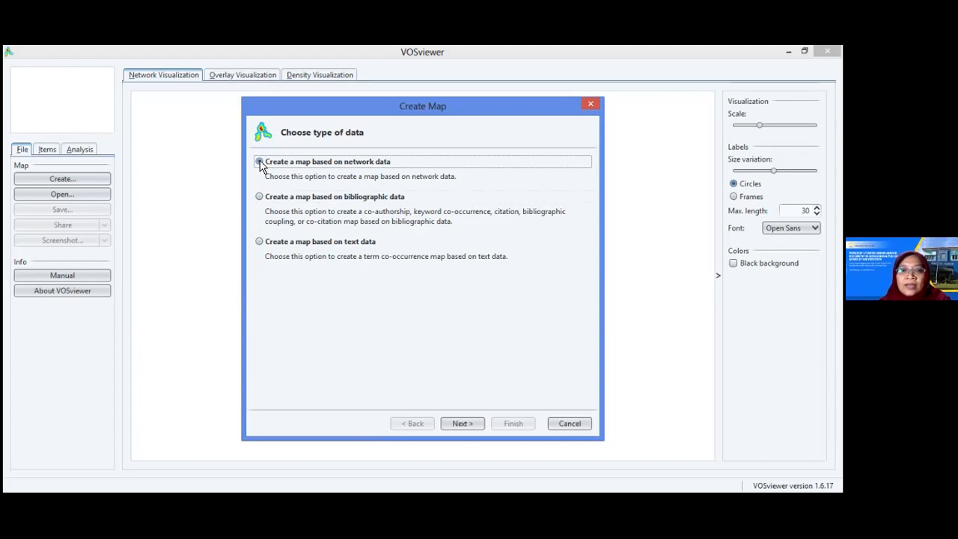
click(261, 243)
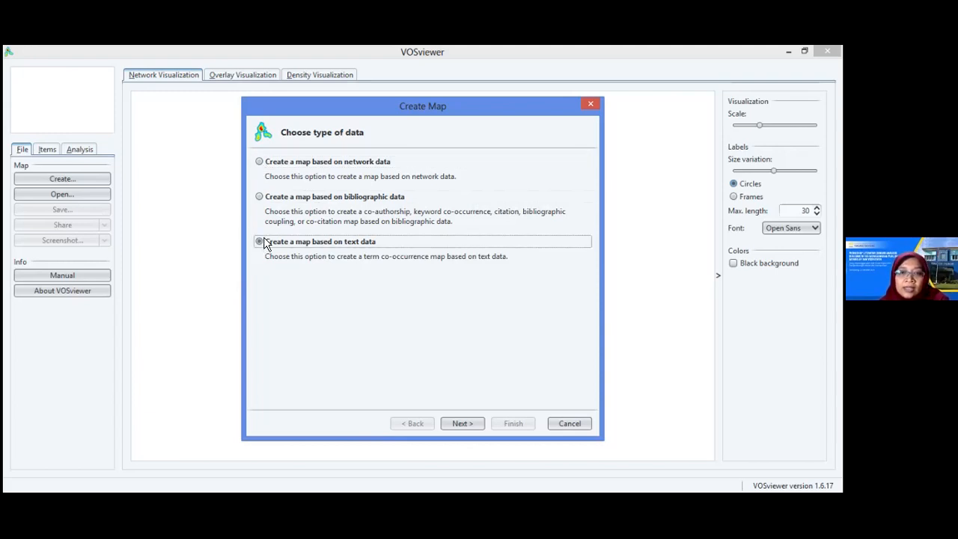
click(462, 424)
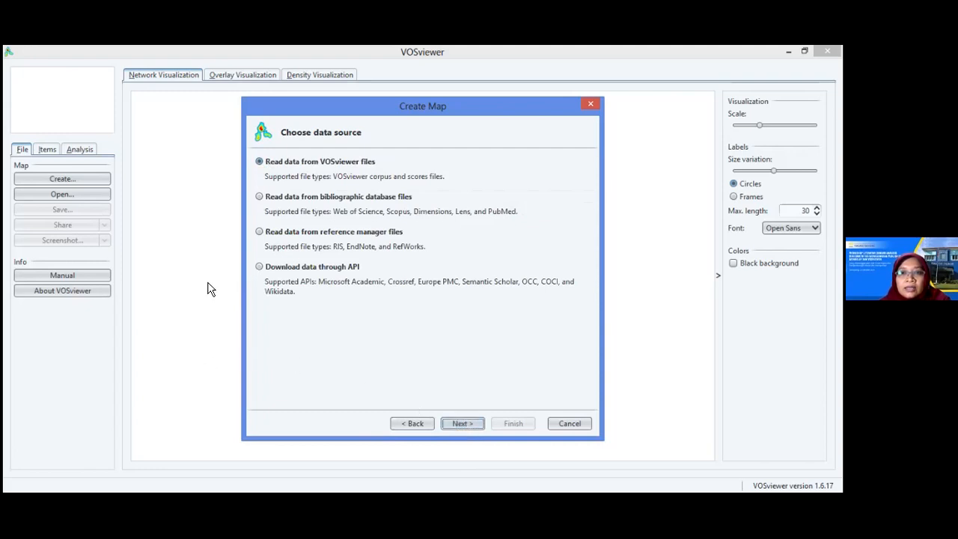
Choose reference manager files as the data source and load the RIS file TPB_Scopus_Screening_Result_PoPCites.ris from the Paper folder.
click(259, 233)
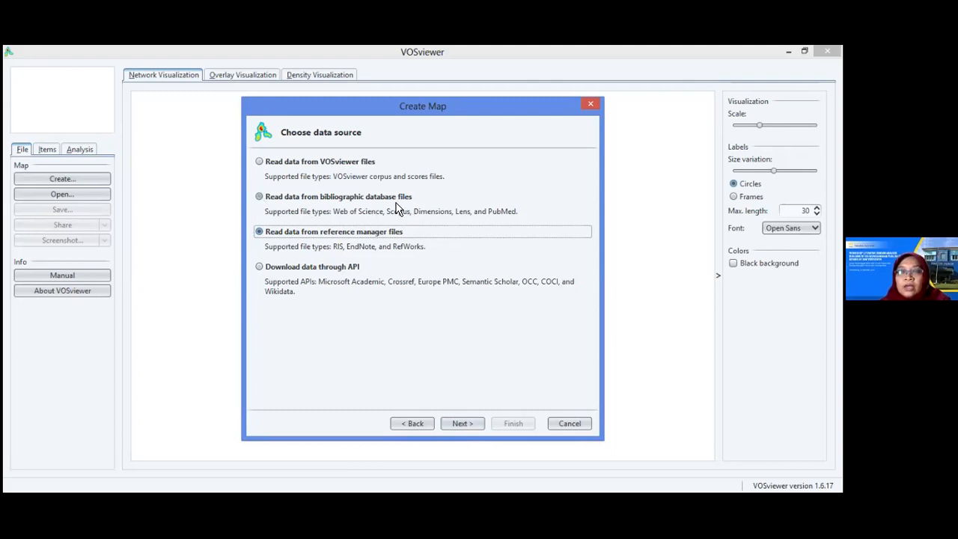
click(463, 424)
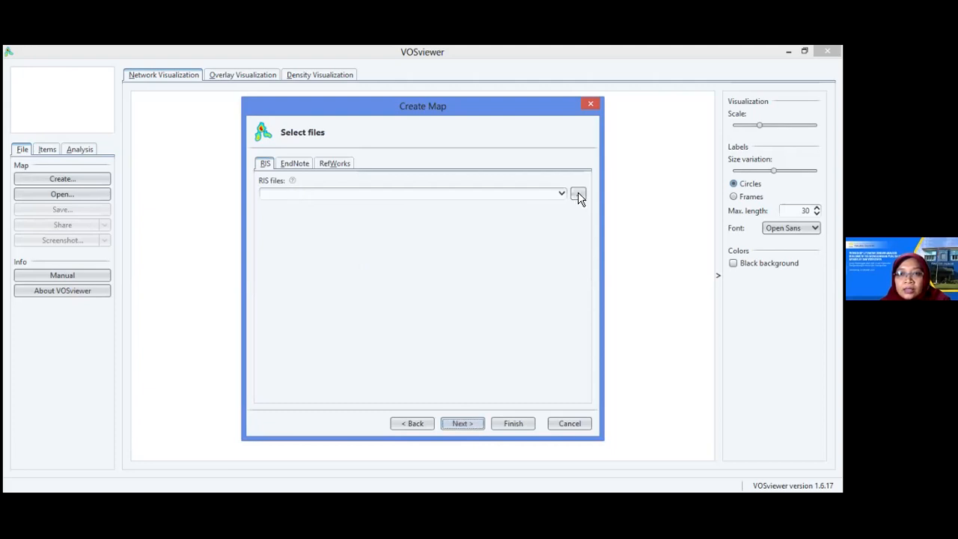
click(578, 193)
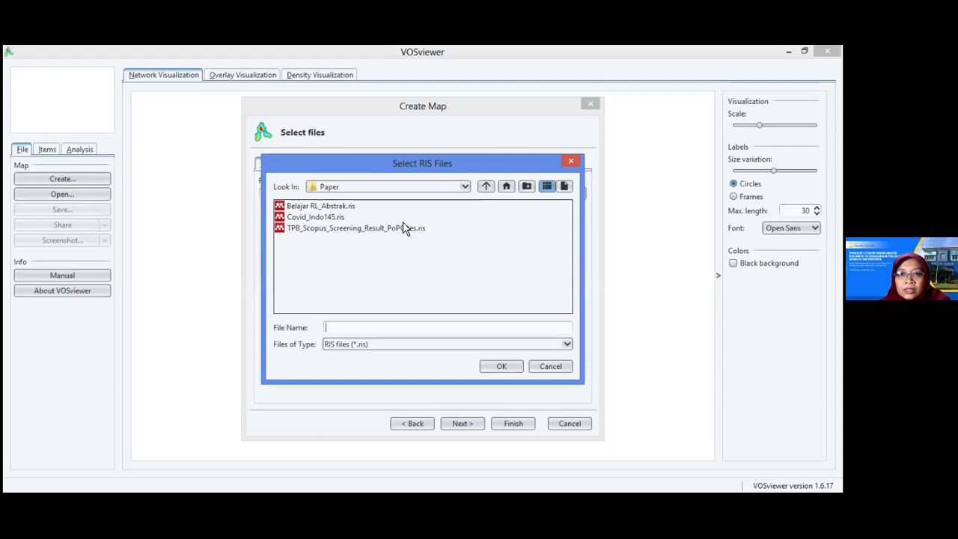
click(376, 228)
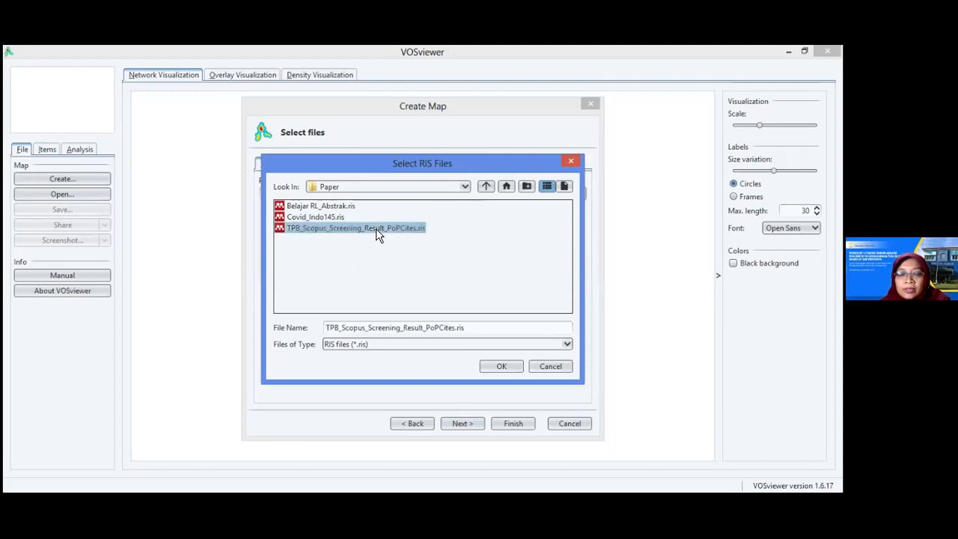
click(504, 367)
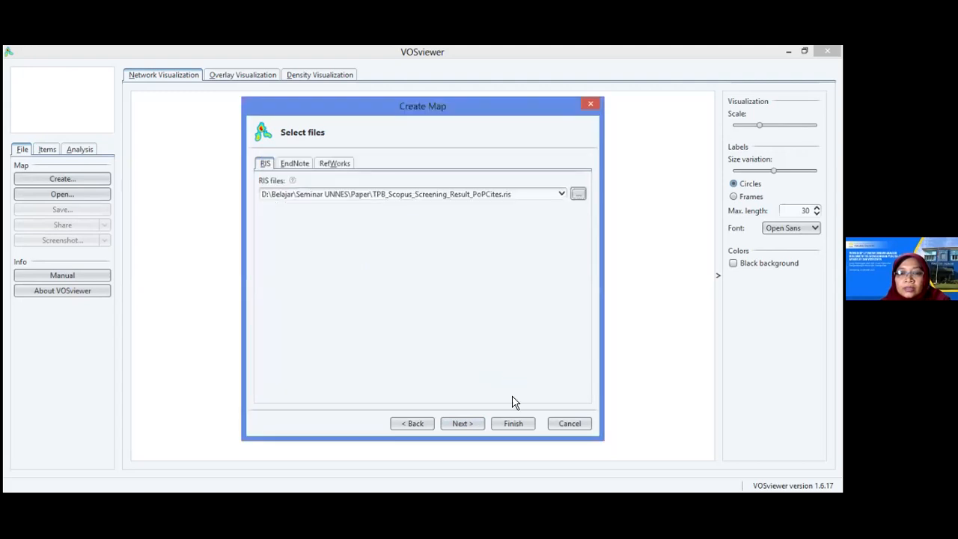
Extract the terms from the title field and use binary counting without a thesaurus file.
click(461, 424)
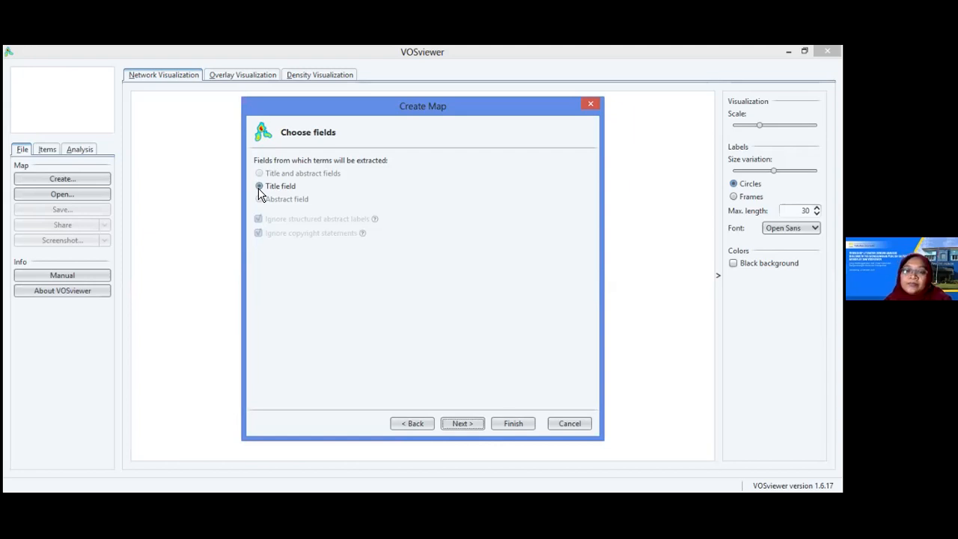
click(464, 424)
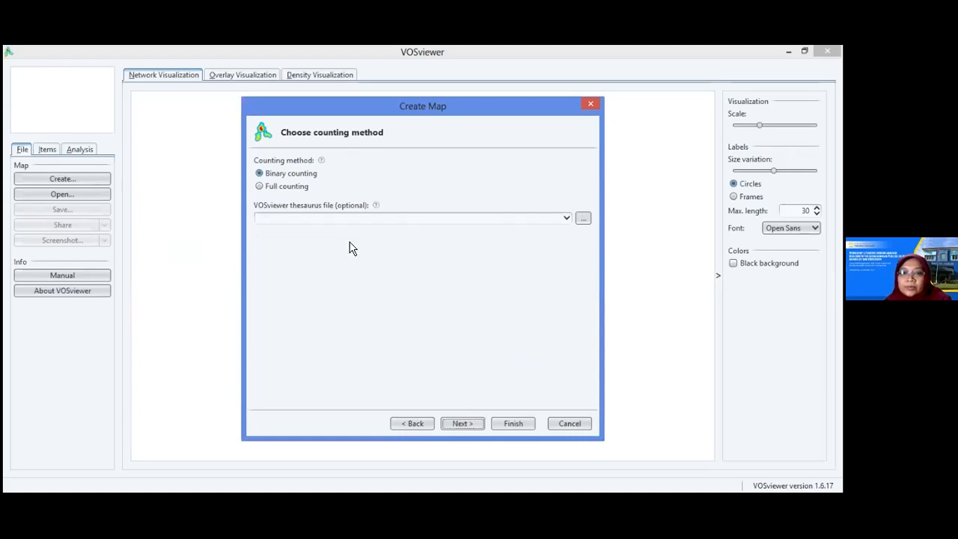
click(462, 424)
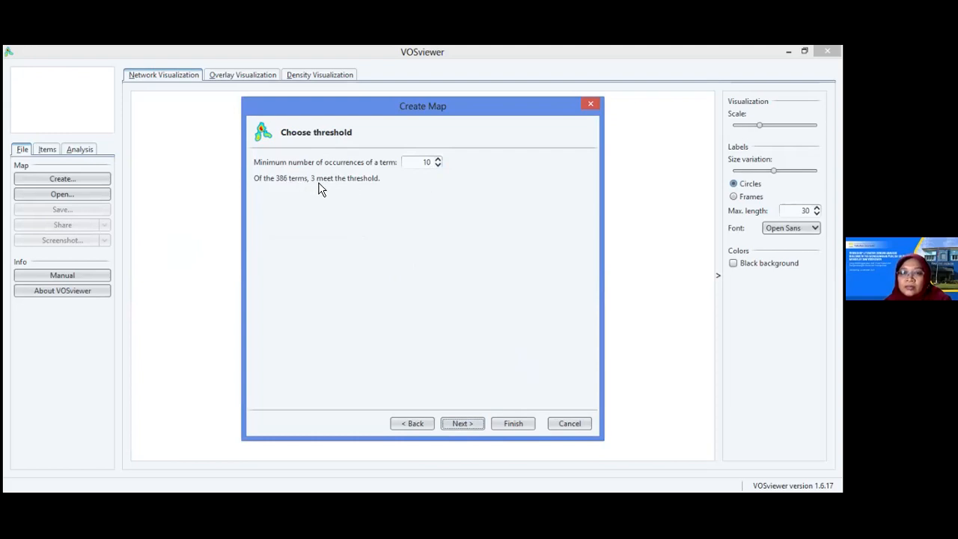
Set the minimum number of occurrences of a term to 2 and accept the threshold.
click(439, 164)
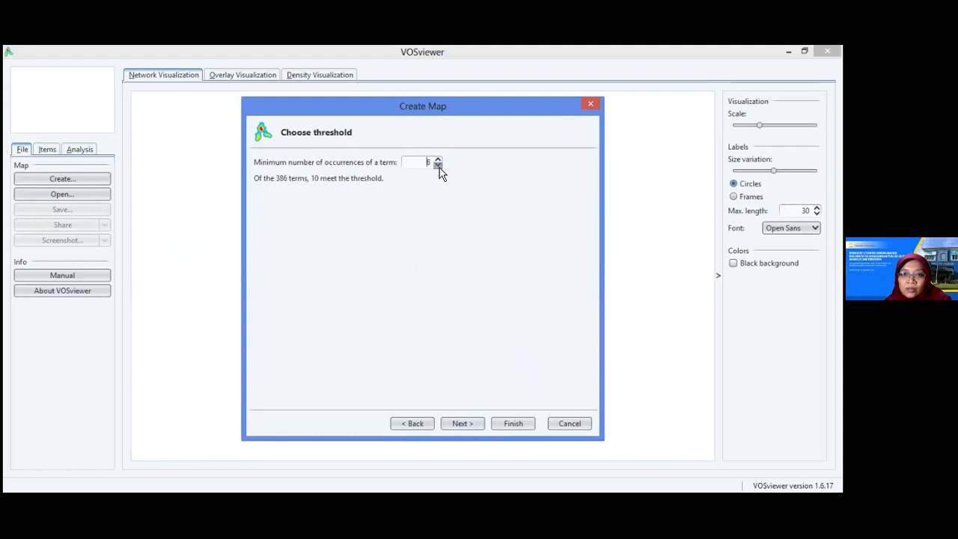
click(438, 165)
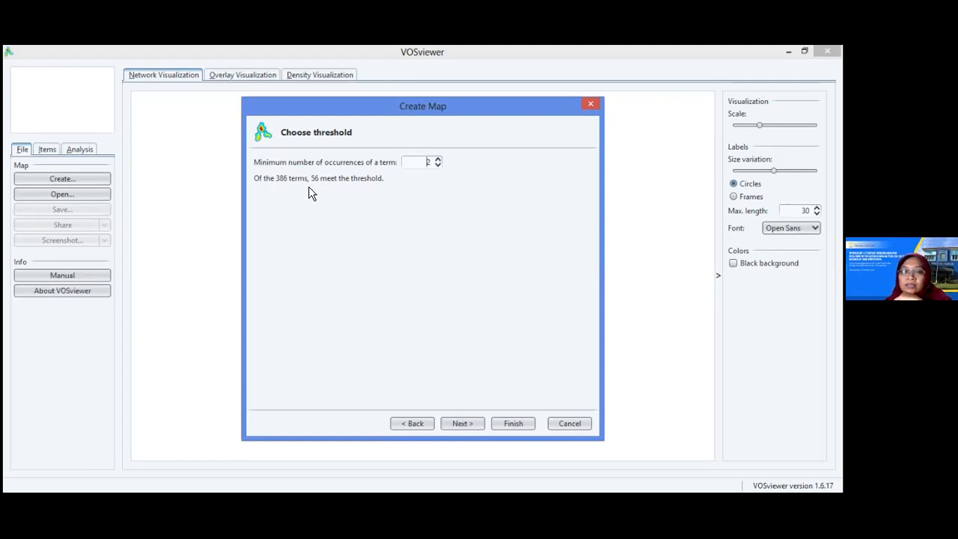
click(418, 170)
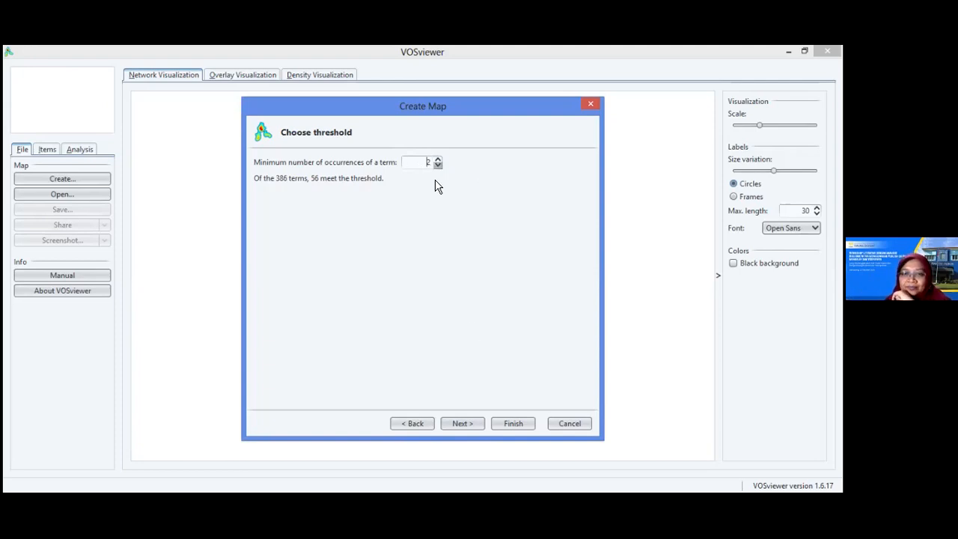
click(462, 423)
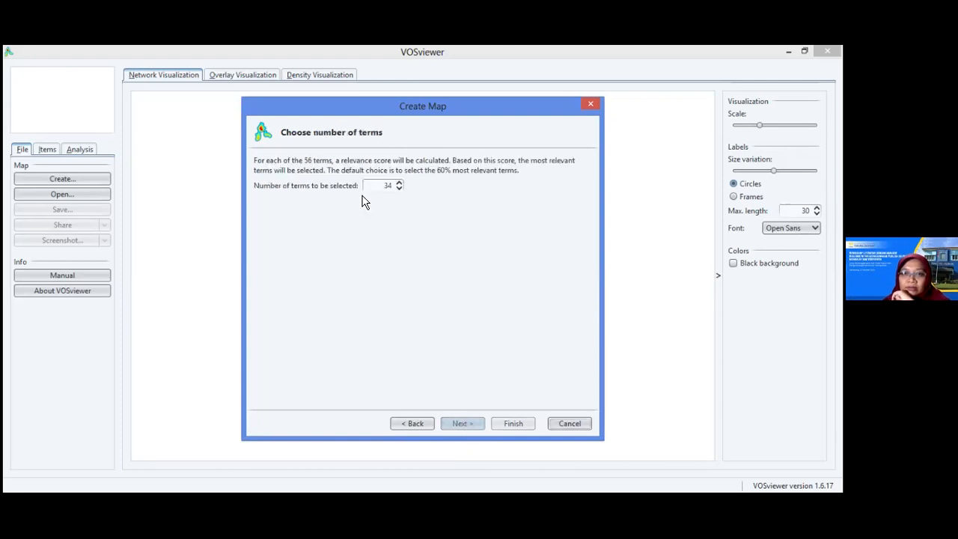
Set the number of terms to be selected to 56 and continue to the term verification list.
click(399, 188)
text(56)
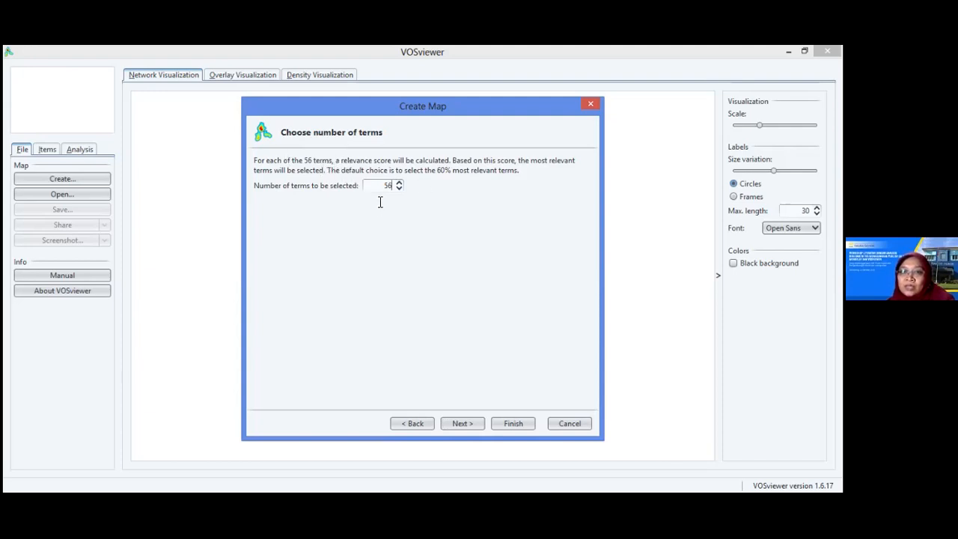
click(472, 431)
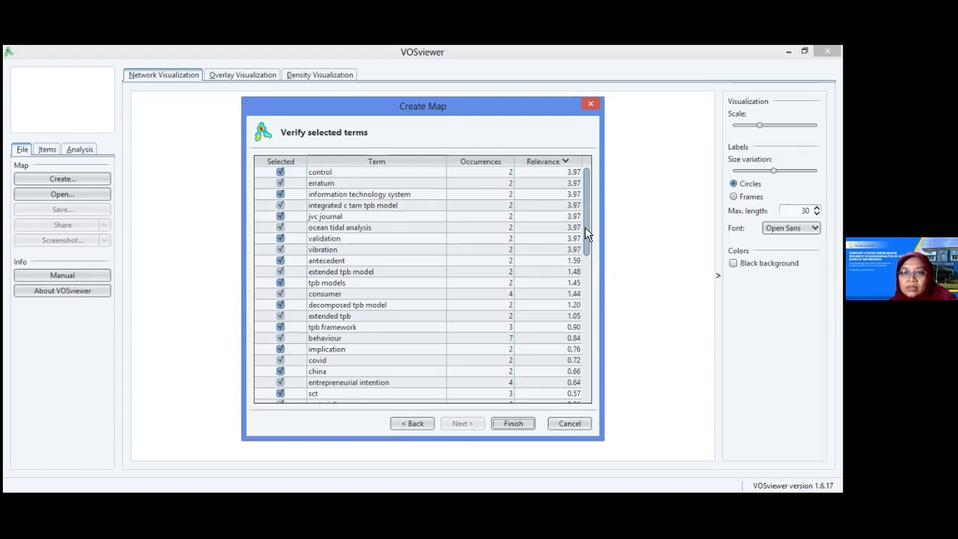
Exclude the terms "analysis" and "research" from the selected terms for the map.
drag(587, 248, 590, 306)
click(333, 317)
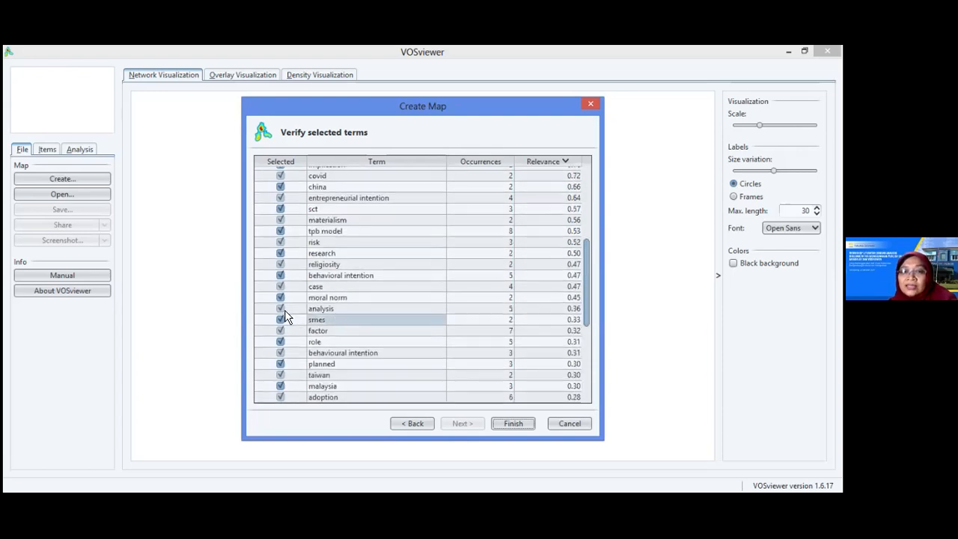
click(284, 311)
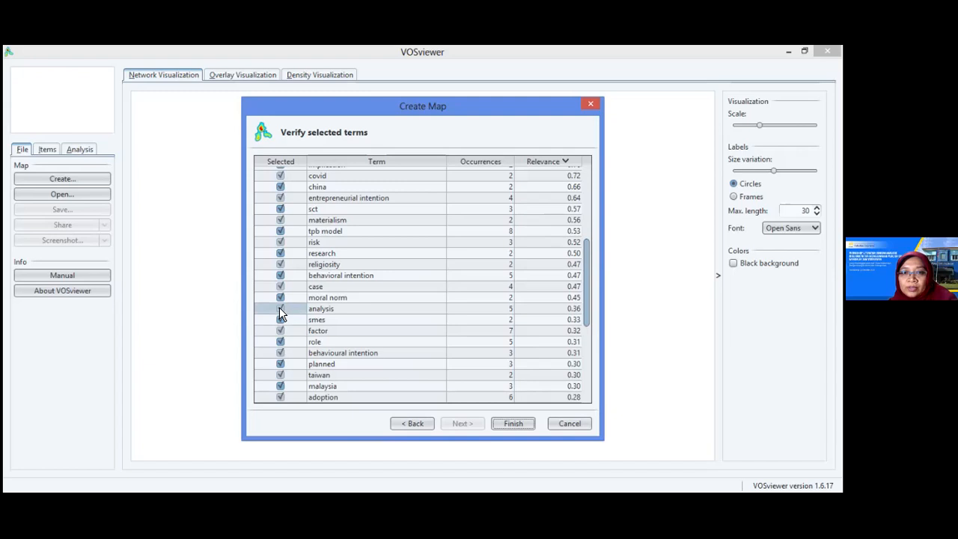
click(281, 310)
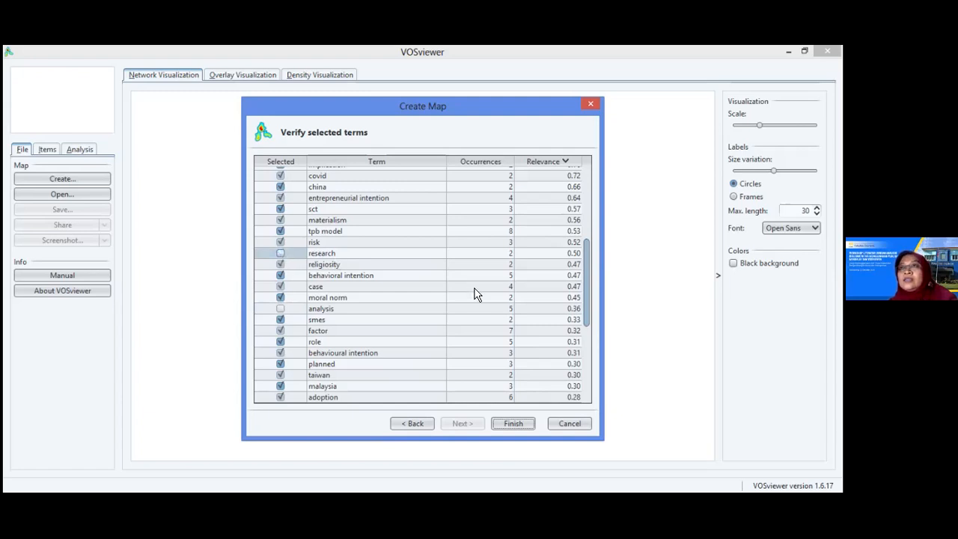
click(281, 254)
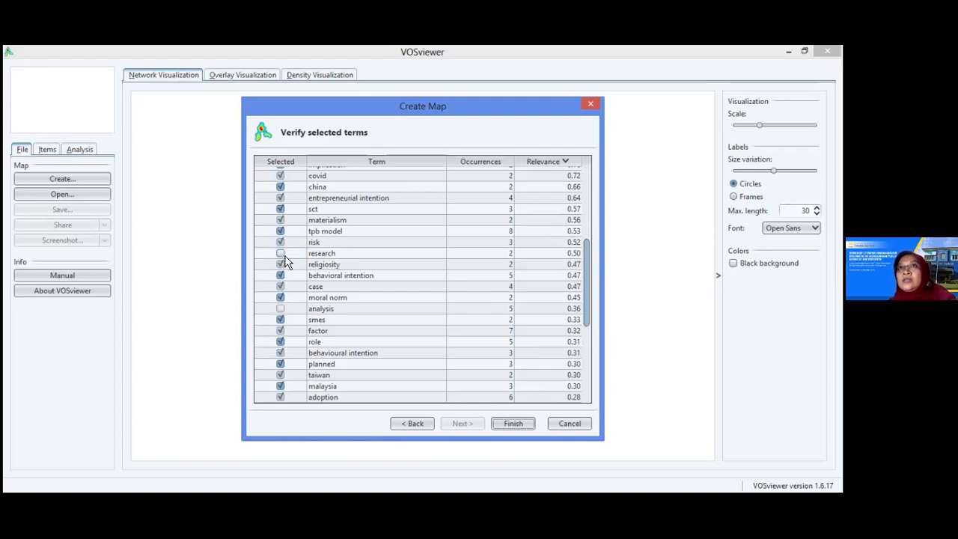
click(315, 312)
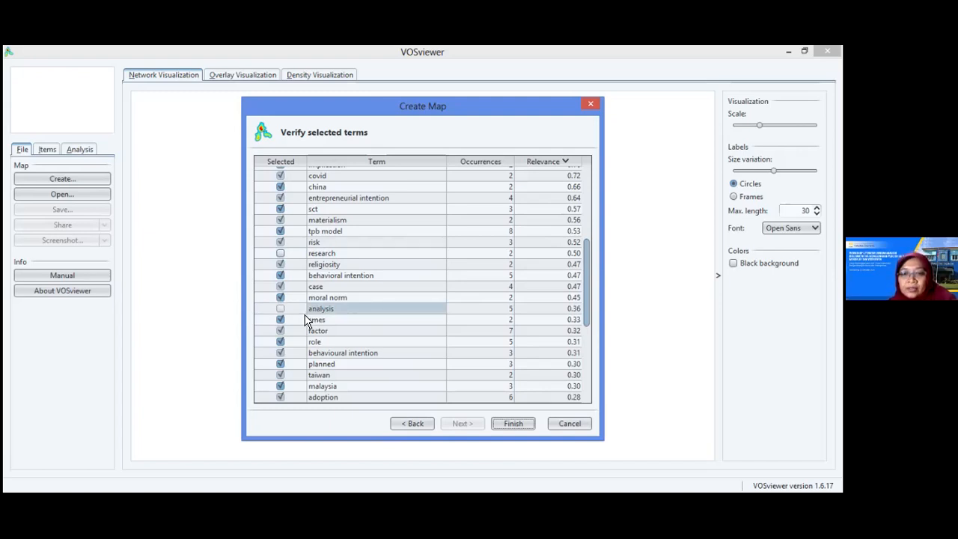
click(304, 315)
click(350, 309)
Review the remaining selected terms, finish creating the map, and show only the largest set of connected items.
scroll(350, 309, down, 3)
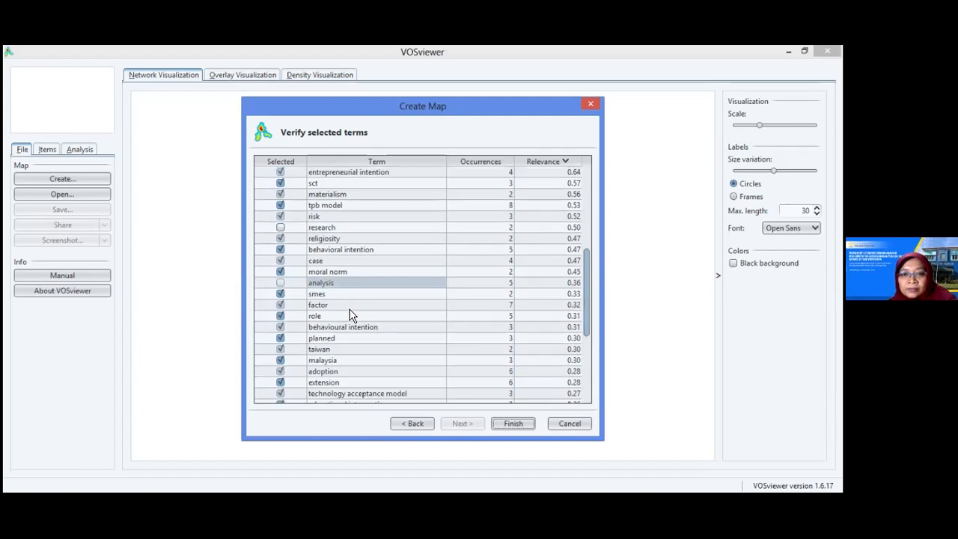
scroll(349, 316, down, 1)
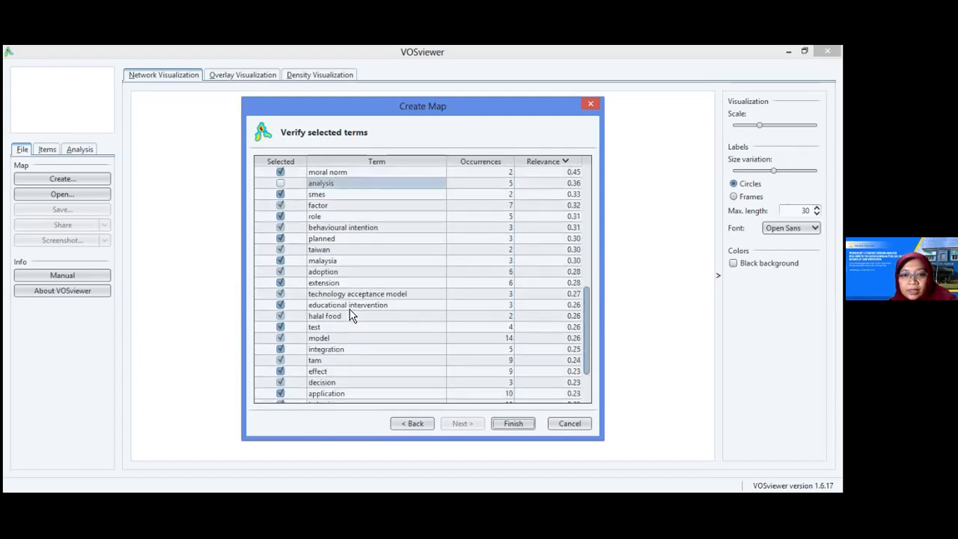
scroll(350, 316, down, 1)
scroll(350, 315, down, 2)
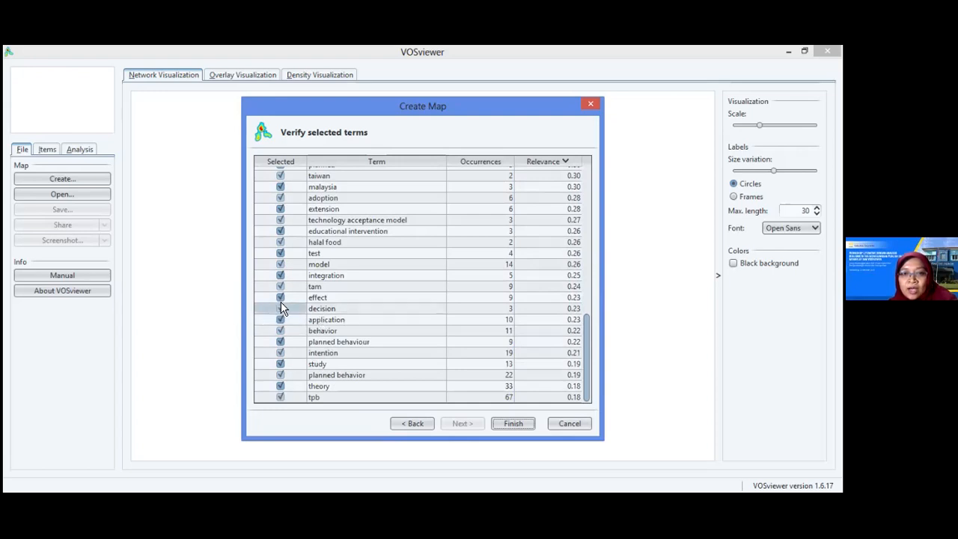
scroll(280, 302, up, 10)
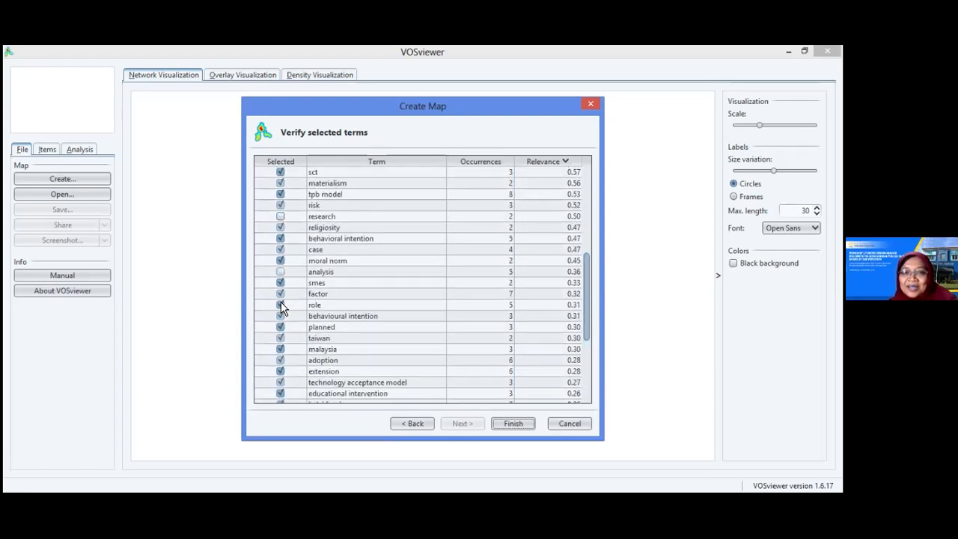
scroll(281, 302, up, 3)
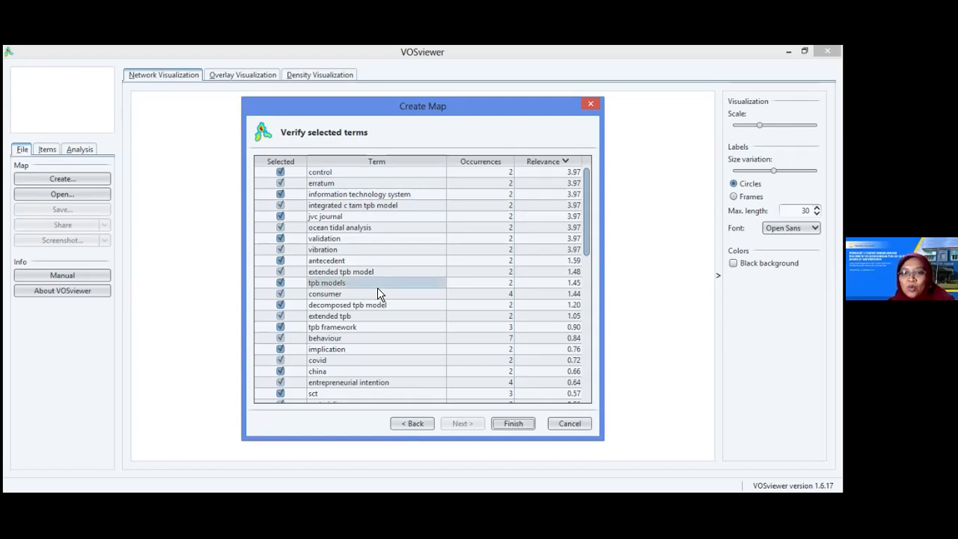
click(365, 349)
click(274, 216)
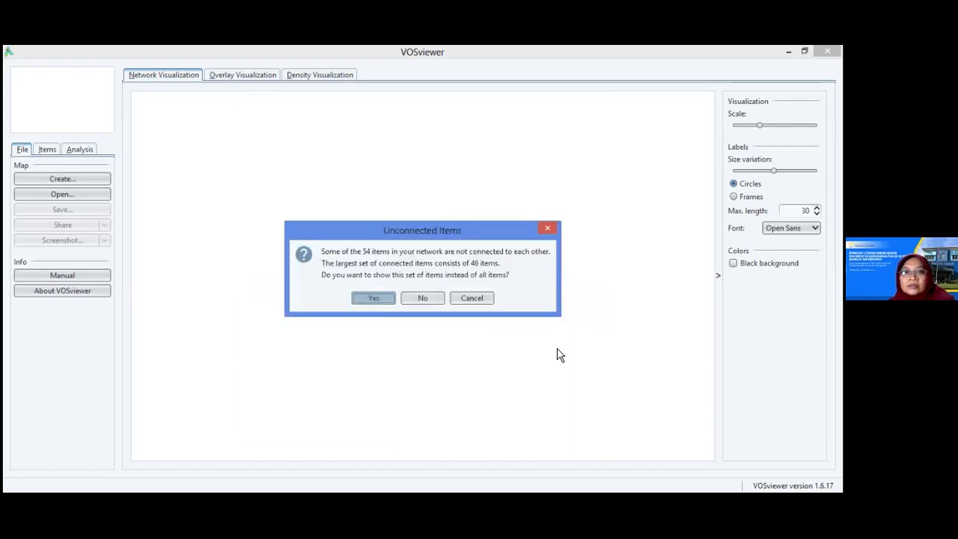
key(Return)
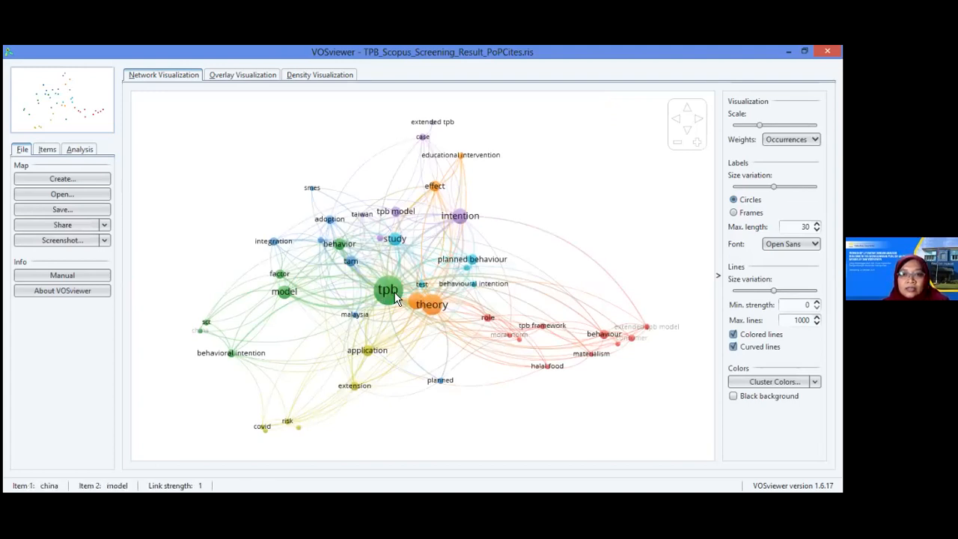
Examine the tpb and planned nodes in the network map and the items listed by cluster, including antecedent and consumer.
mouse_move(384, 297)
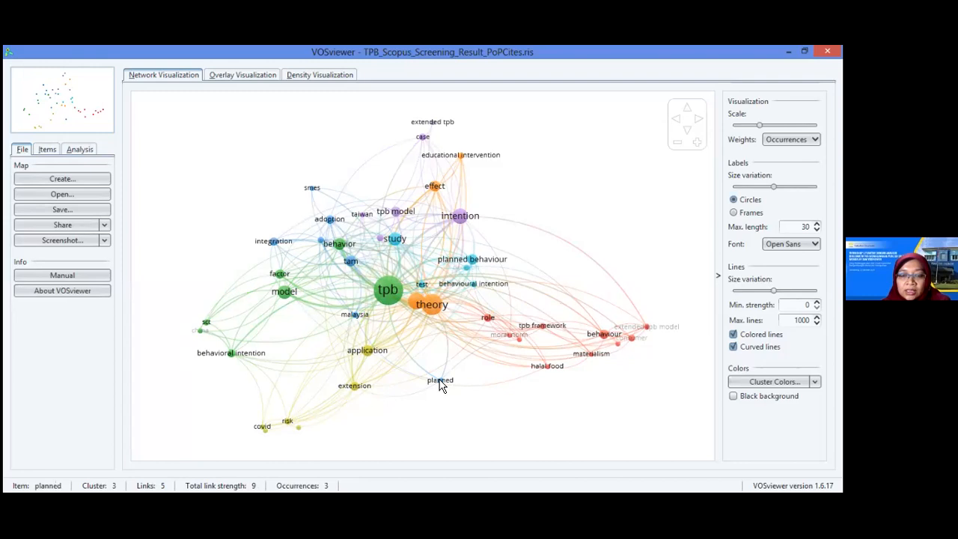
mouse_move(441, 386)
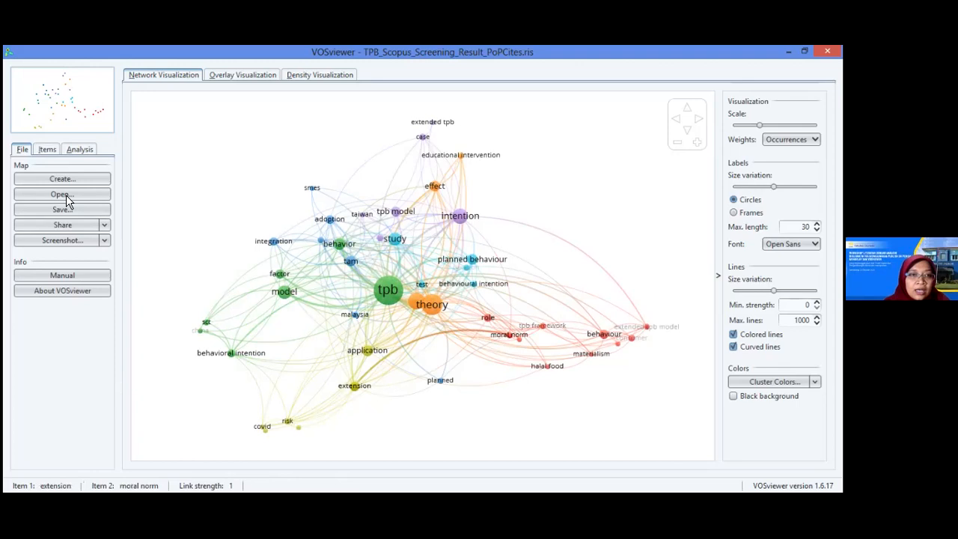
click(47, 151)
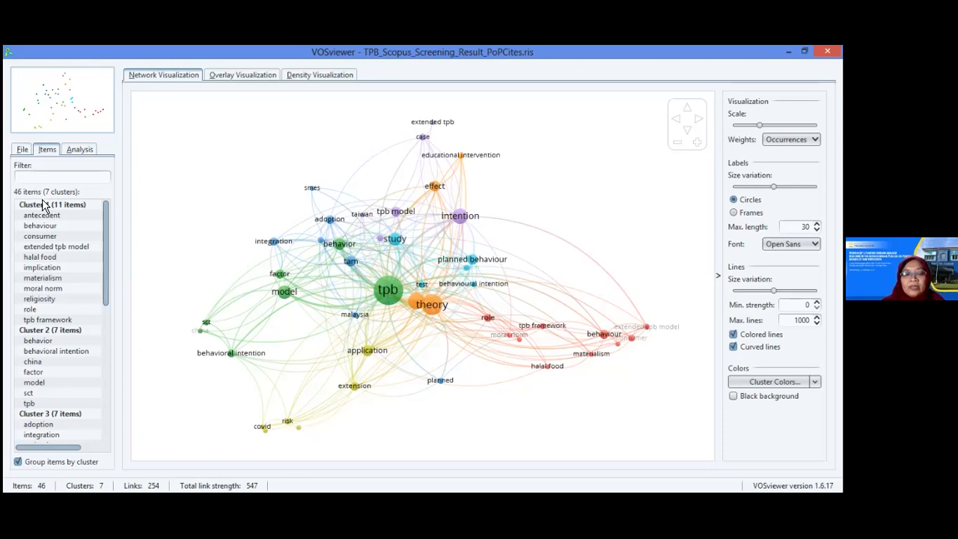
click(41, 214)
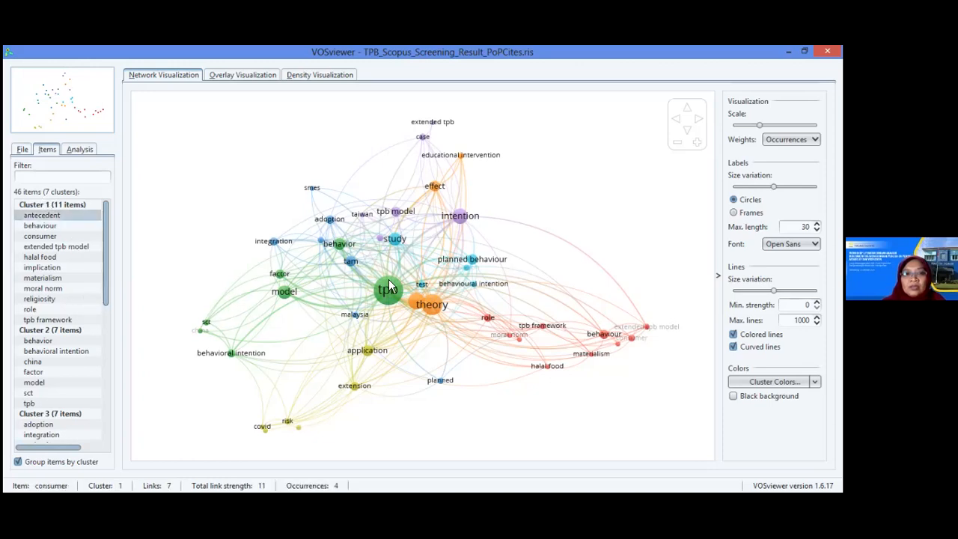
click(379, 337)
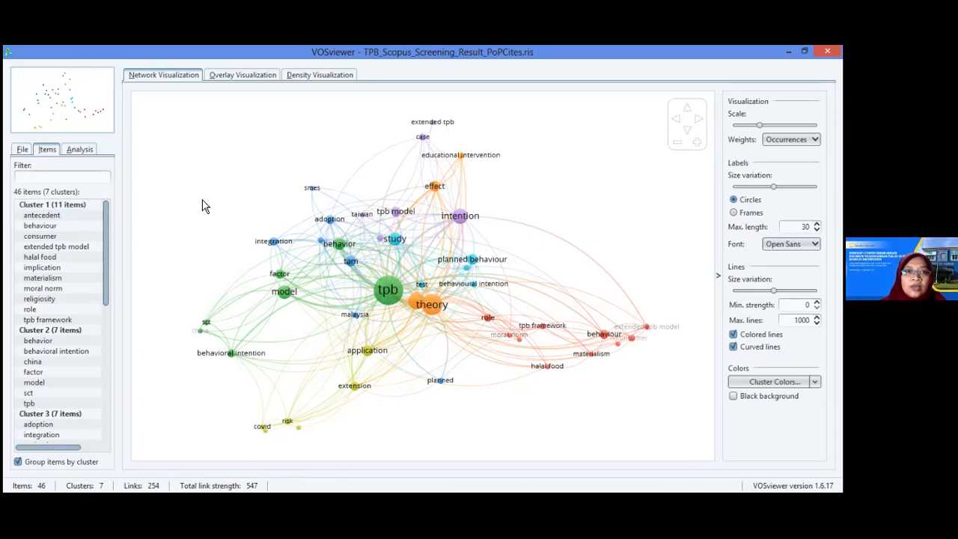
Compare the overlay visualization by average publication year with the clustered network visualization.
key(alt+o)
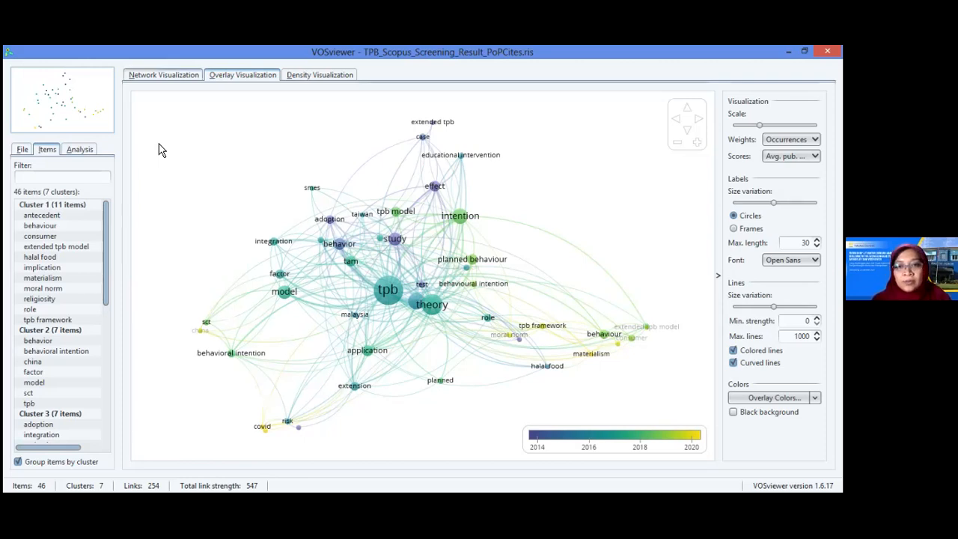
click(163, 75)
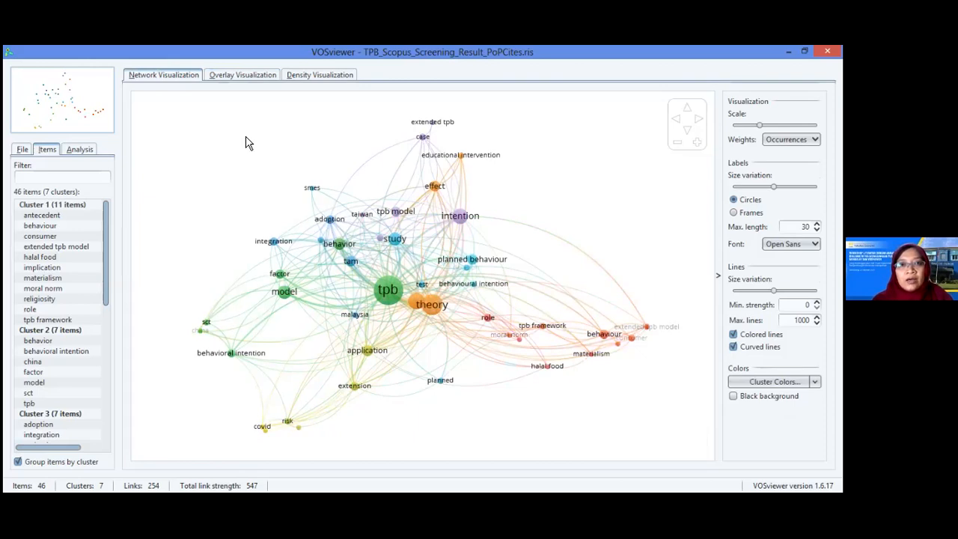
click(253, 76)
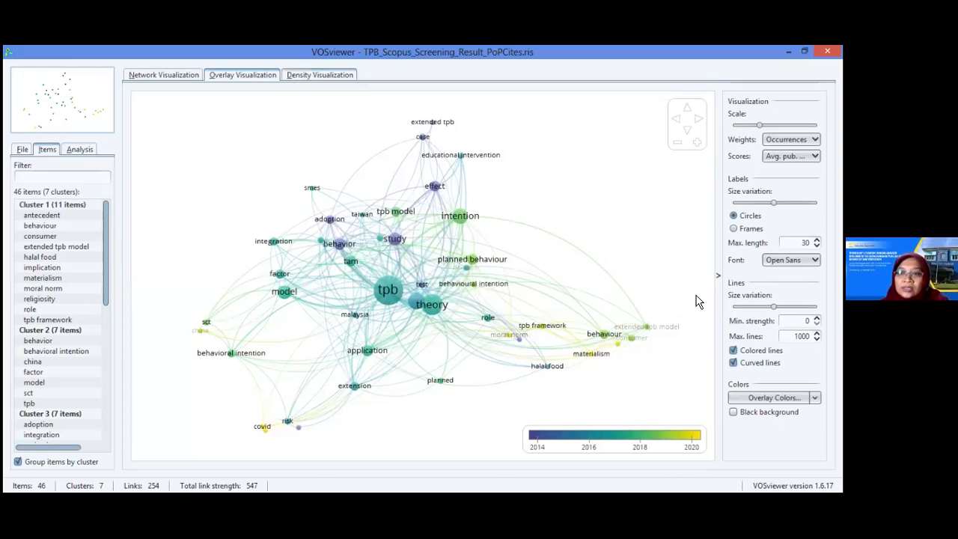
Show the density visualization and apply the predefined Rainbow colors to it.
click(310, 74)
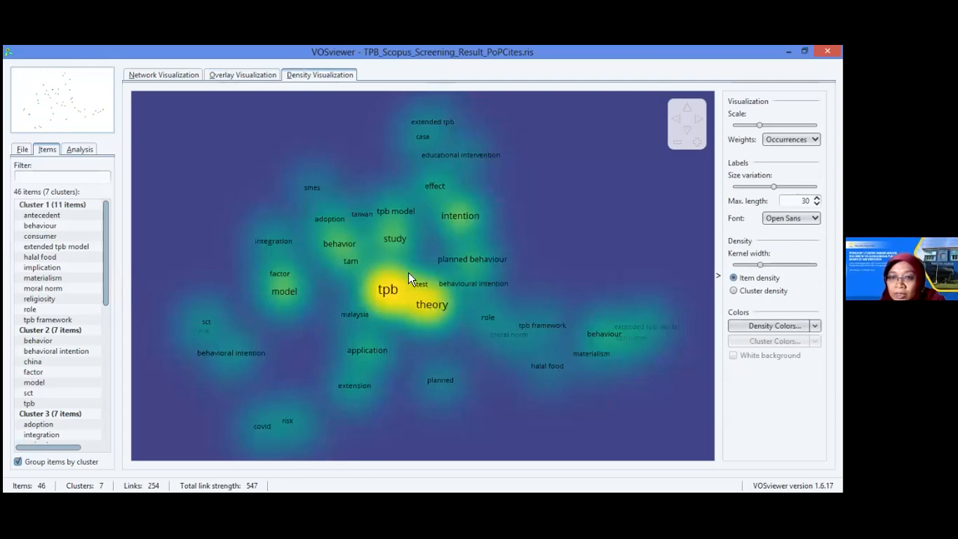
mouse_move(385, 289)
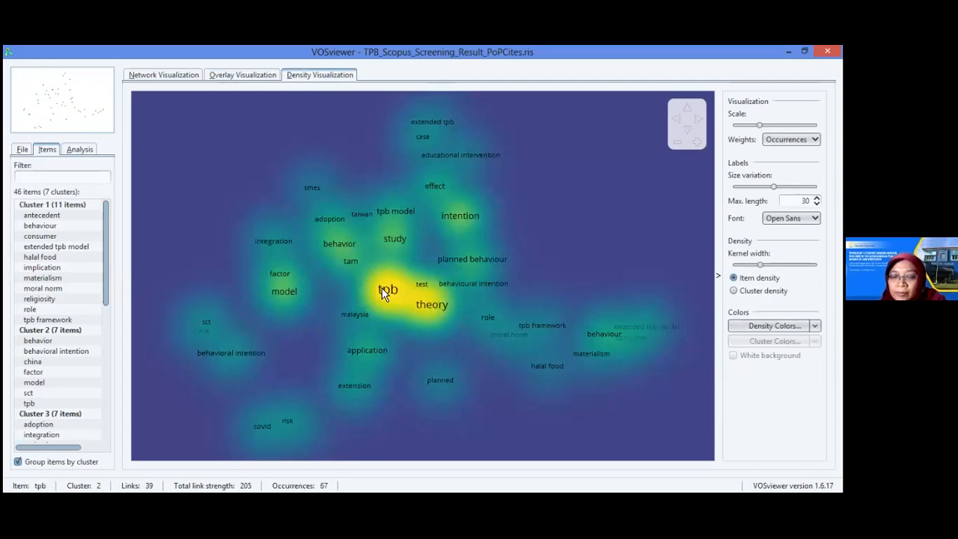
click(382, 287)
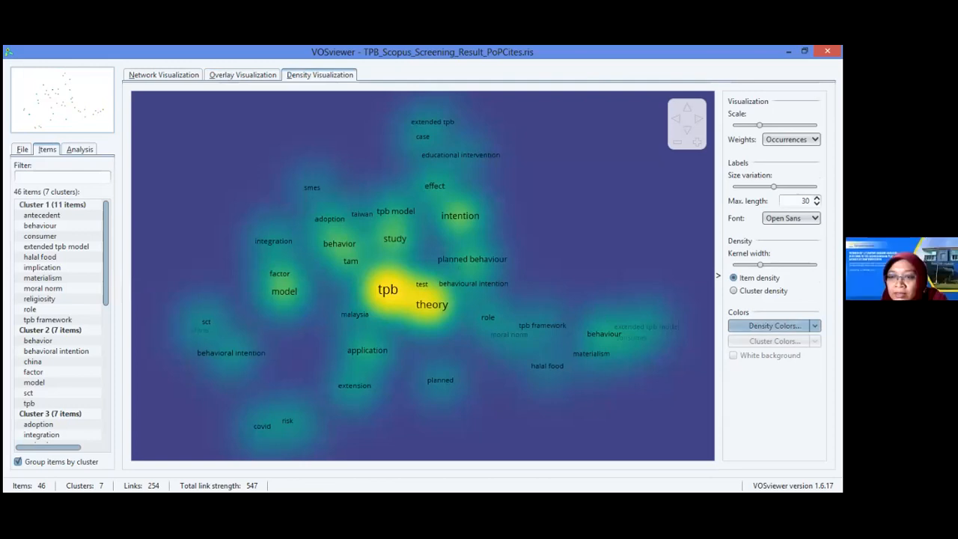
click(816, 327)
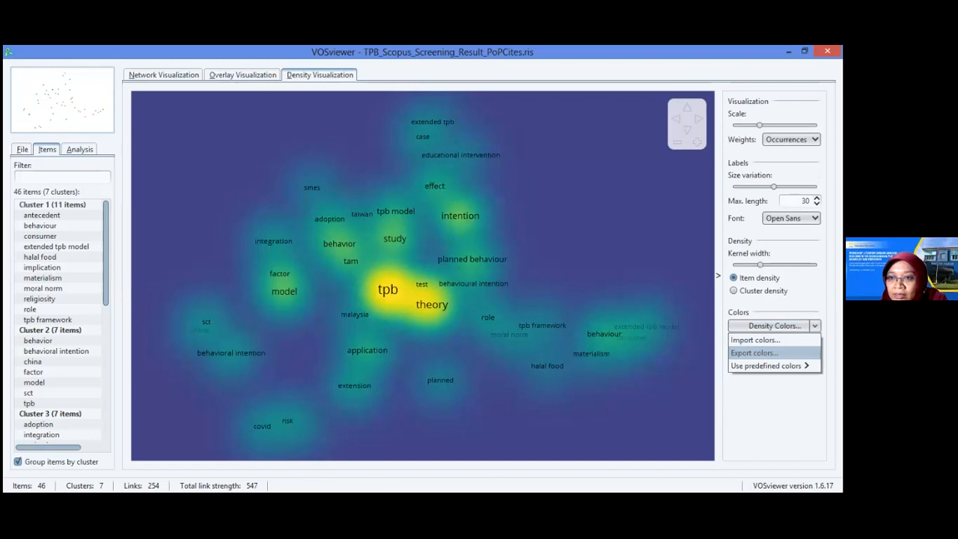
mouse_move(768, 366)
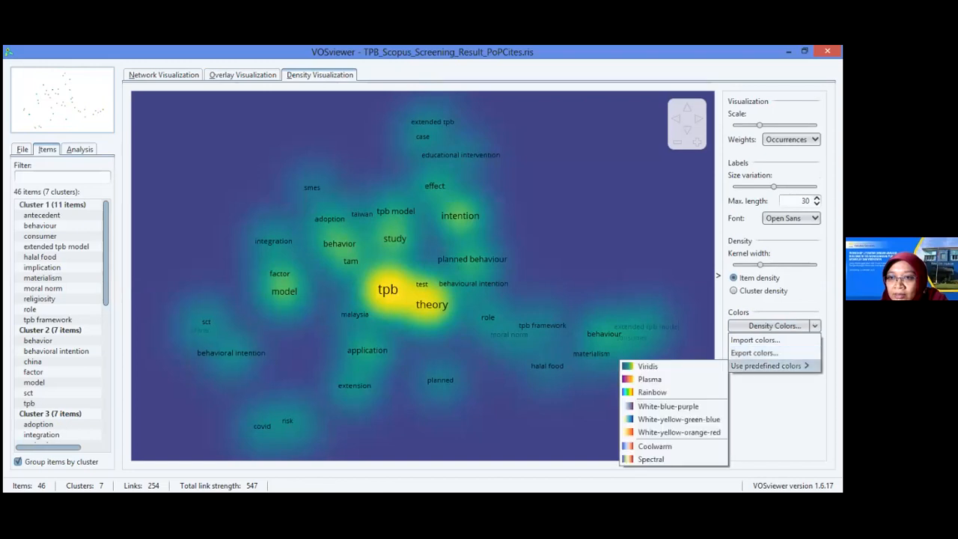
click(652, 393)
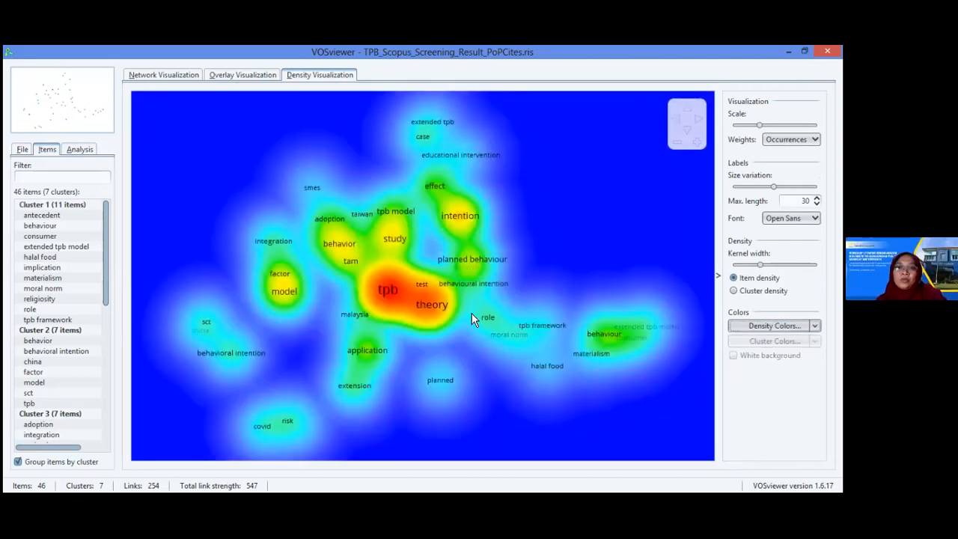
Examine the dense area around tpb and theory and the sparse area around covid in the density map.
click(424, 287)
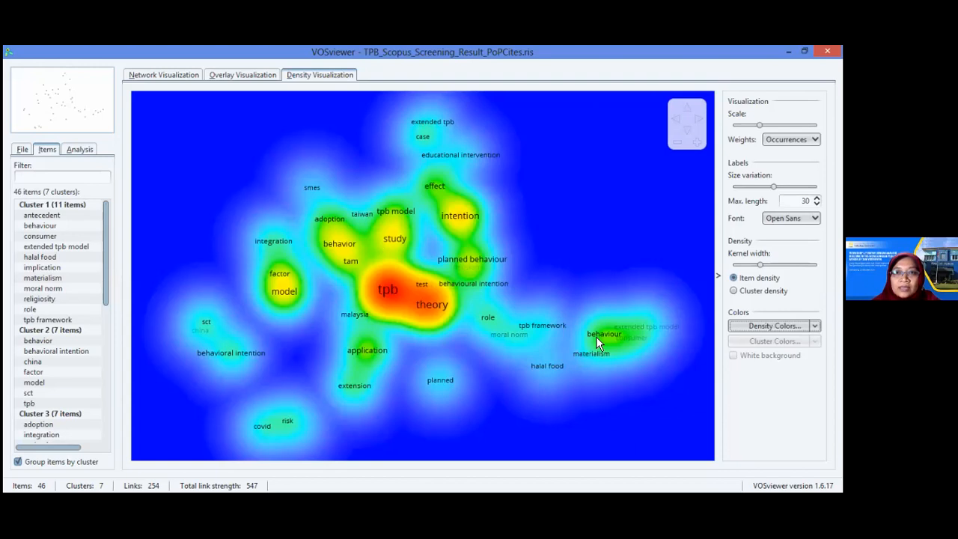
click(265, 425)
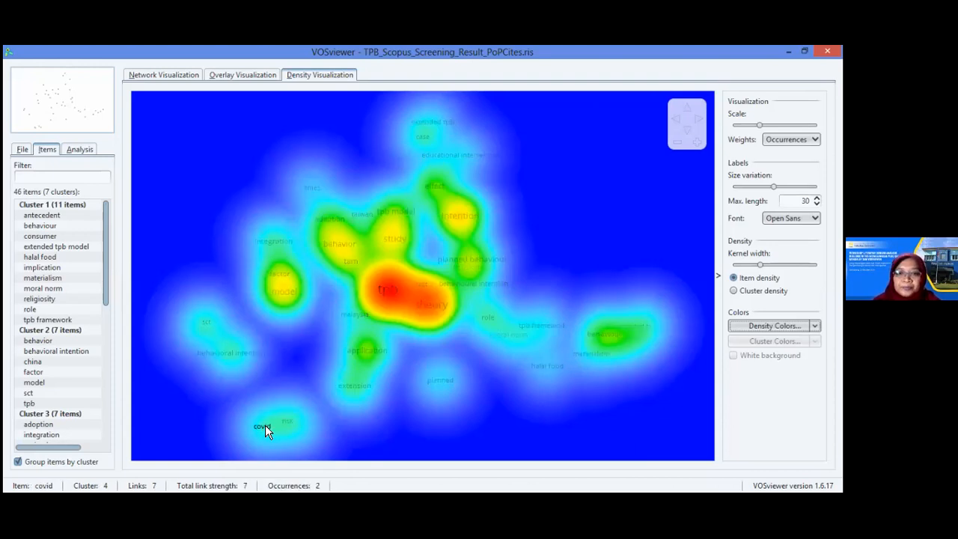
click(571, 418)
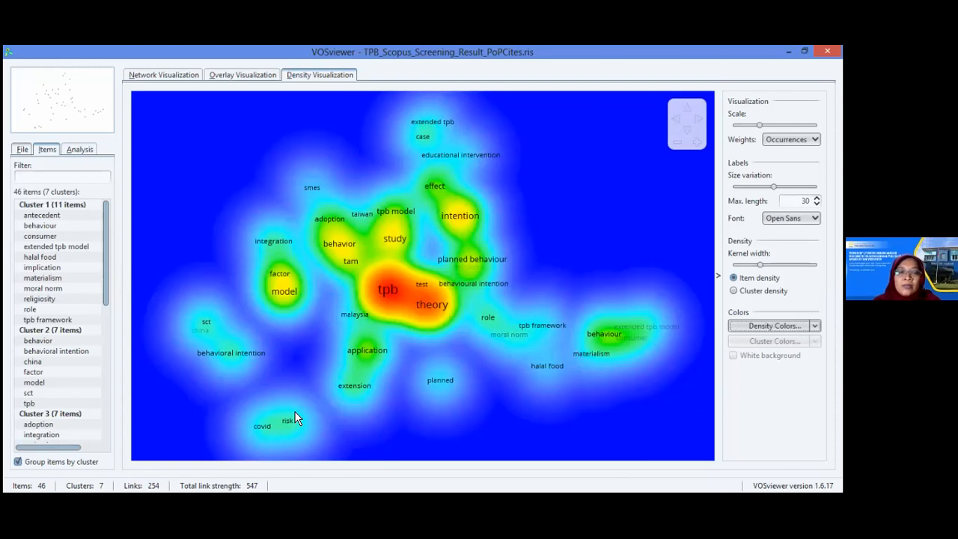
View the options for saving the map as VOSviewer map and network files, and leave without saving.
click(22, 149)
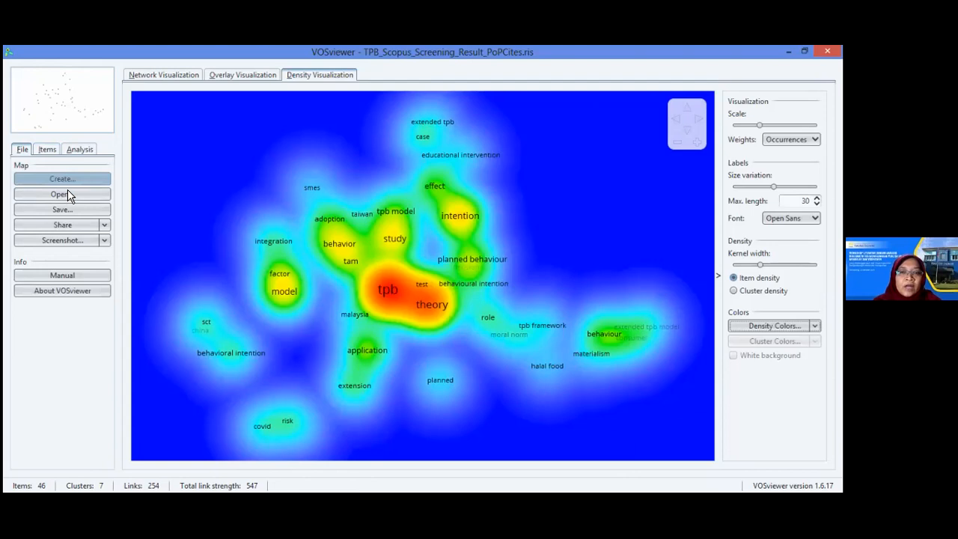
click(108, 239)
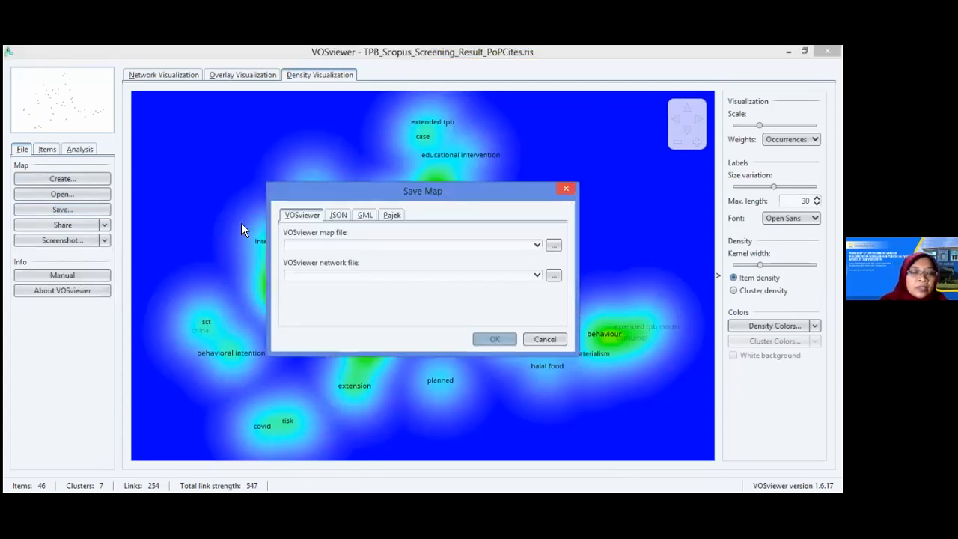
key(Escape)
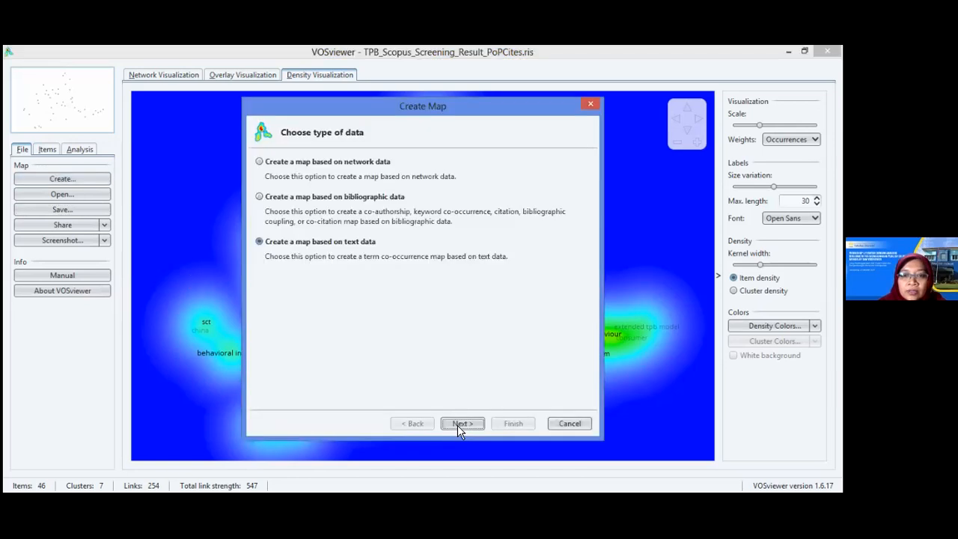
Start a new text-data map from reference manager files, reusing TPB_Scopus_Screening_Result_PoPCites.ris, and continue to the field choice.
click(459, 424)
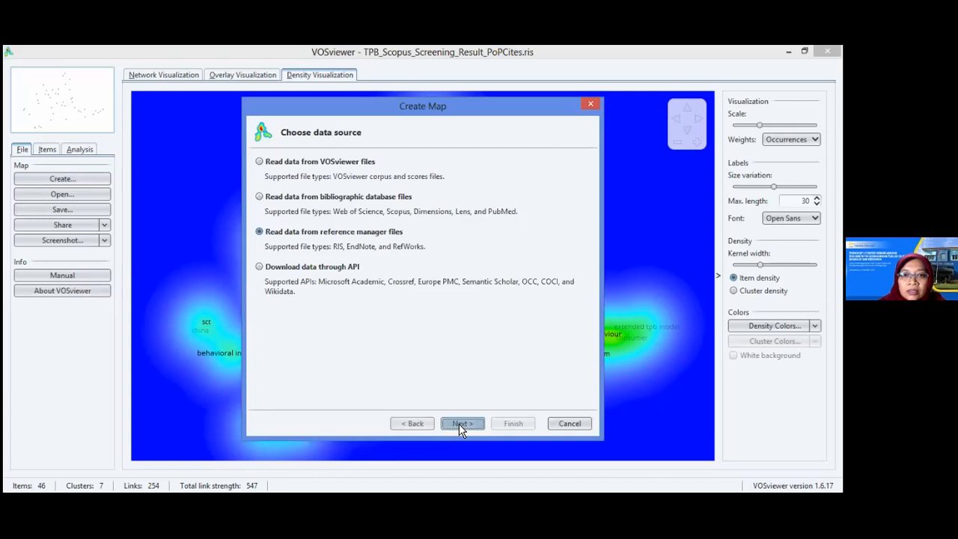
click(459, 423)
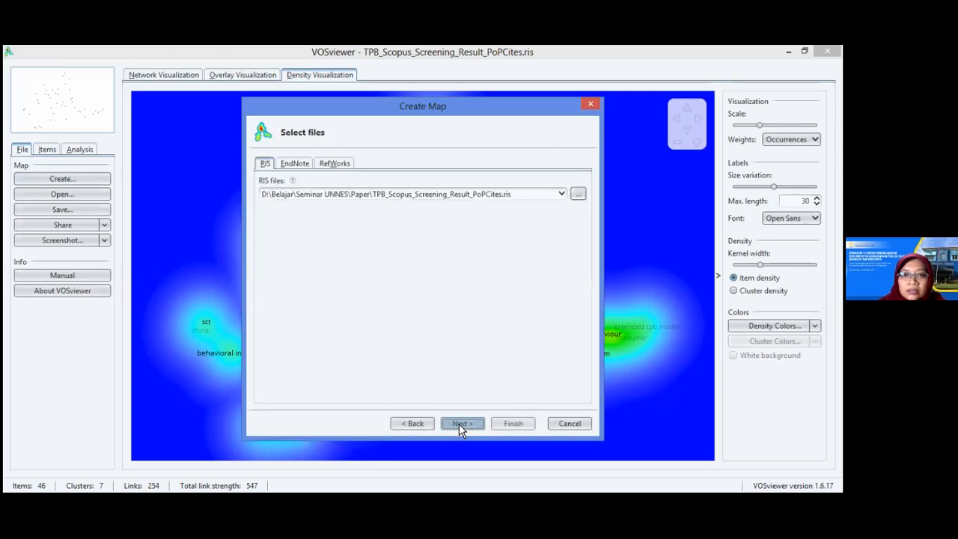
click(459, 424)
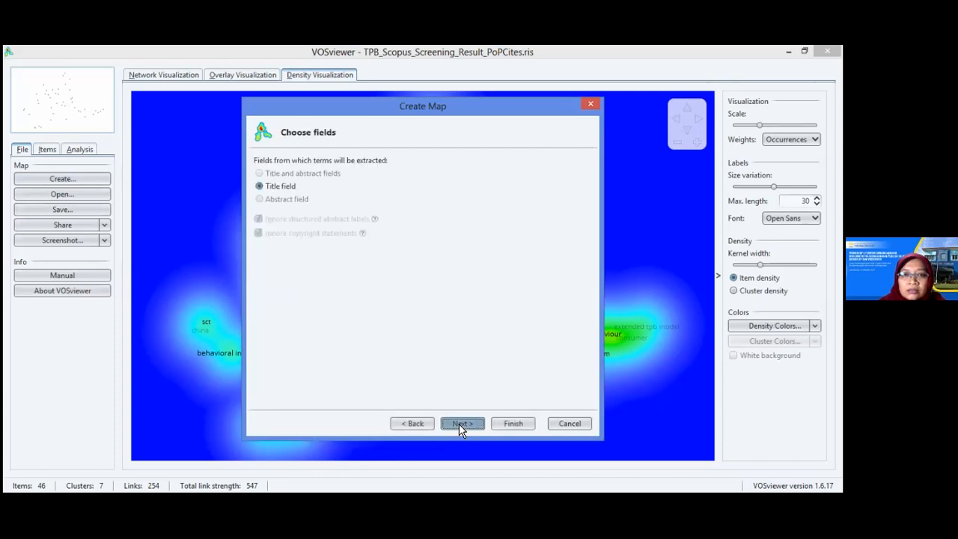
Keep the title field as the source of the terms and continue to the counting method and thesaurus choice.
click(438, 421)
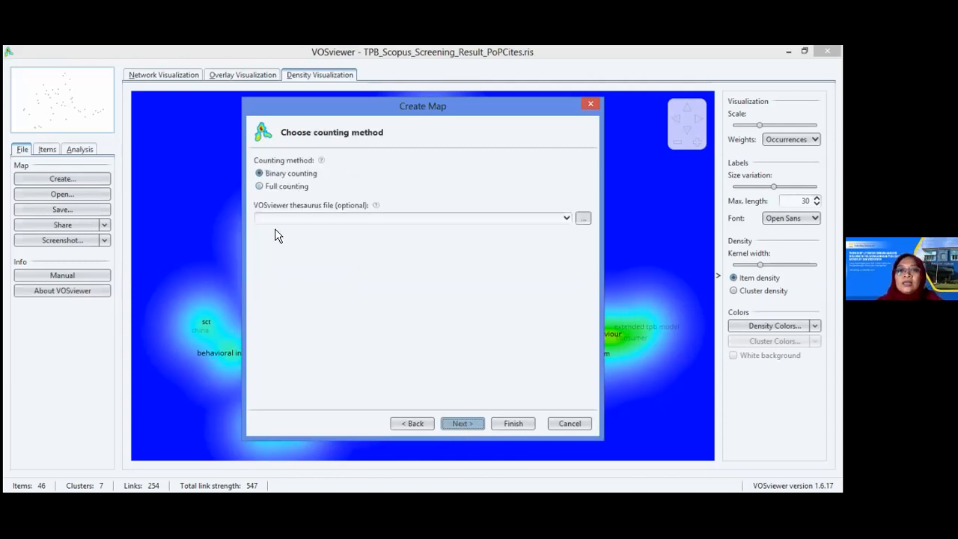
click(332, 219)
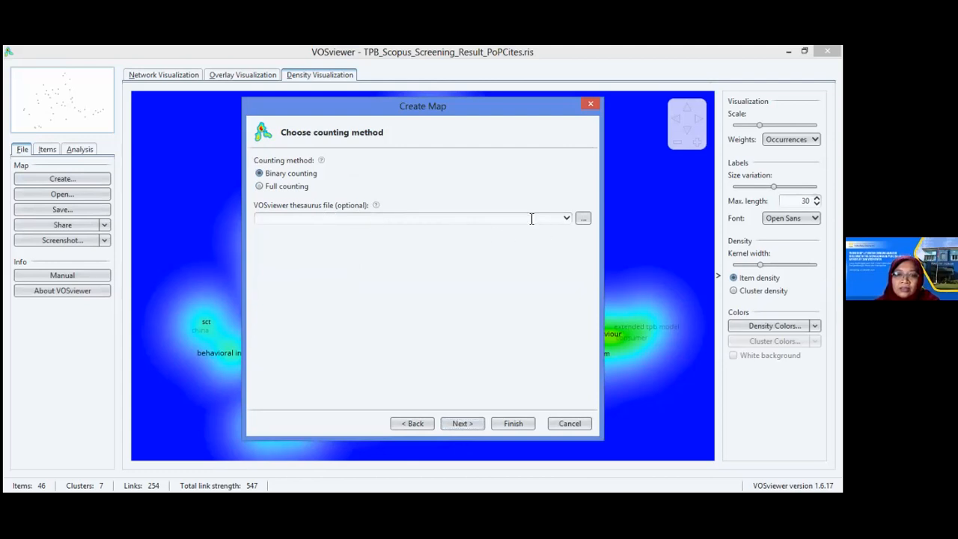
Try to use tpb.txt from the Paper folder as the thesaurus file with binary counting.
click(584, 218)
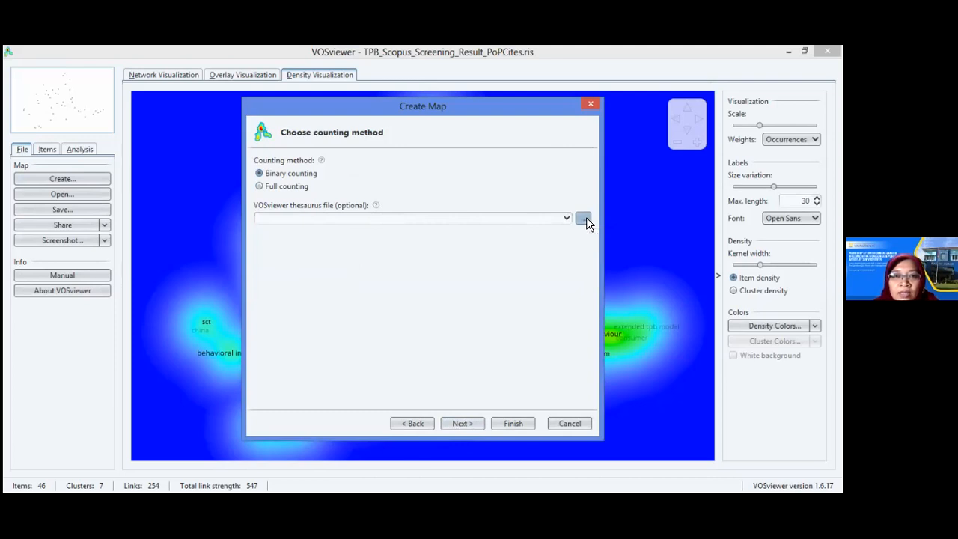
click(293, 229)
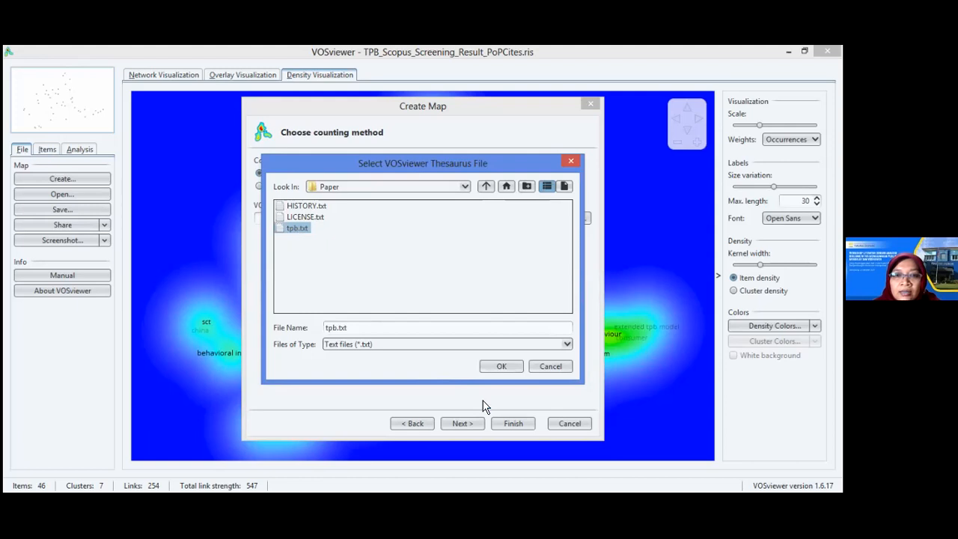
click(499, 366)
click(462, 425)
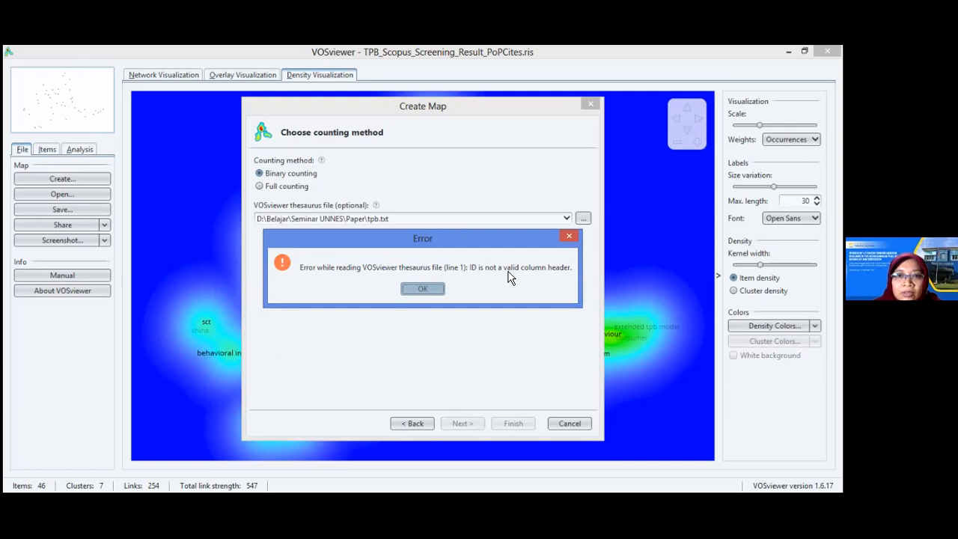
click(423, 290)
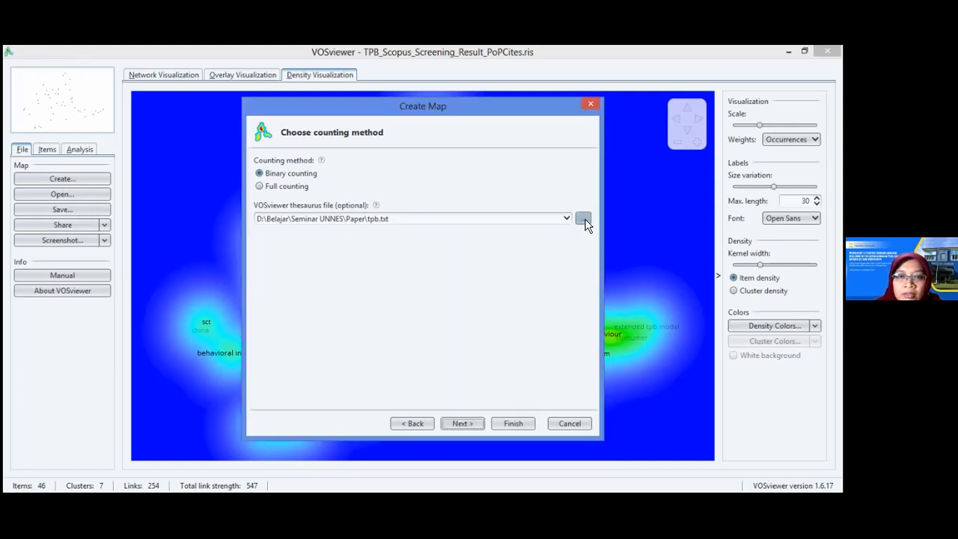
Choose thesaurus_tpb.txt from the data folder of Seminar UNNES as the thesaurus file and continue to the threshold choice.
click(584, 220)
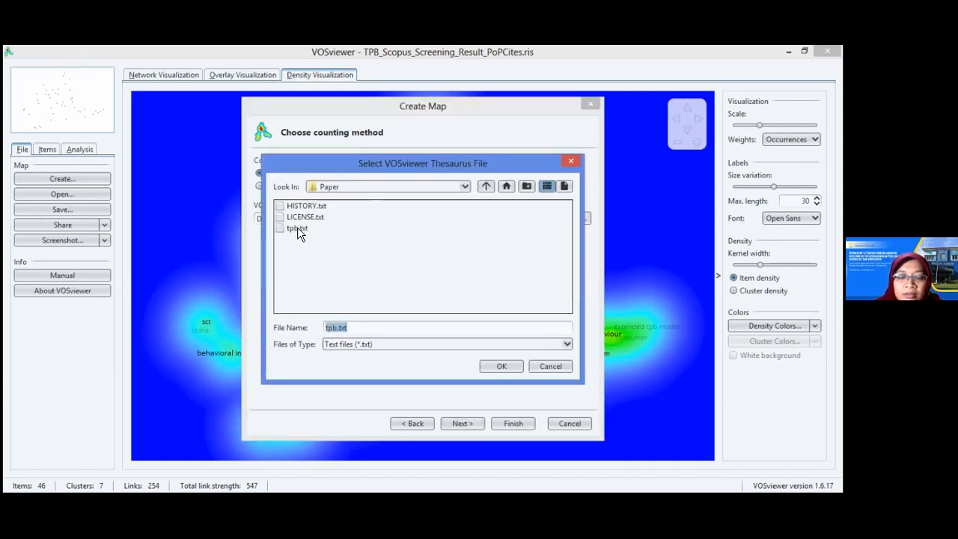
click(464, 187)
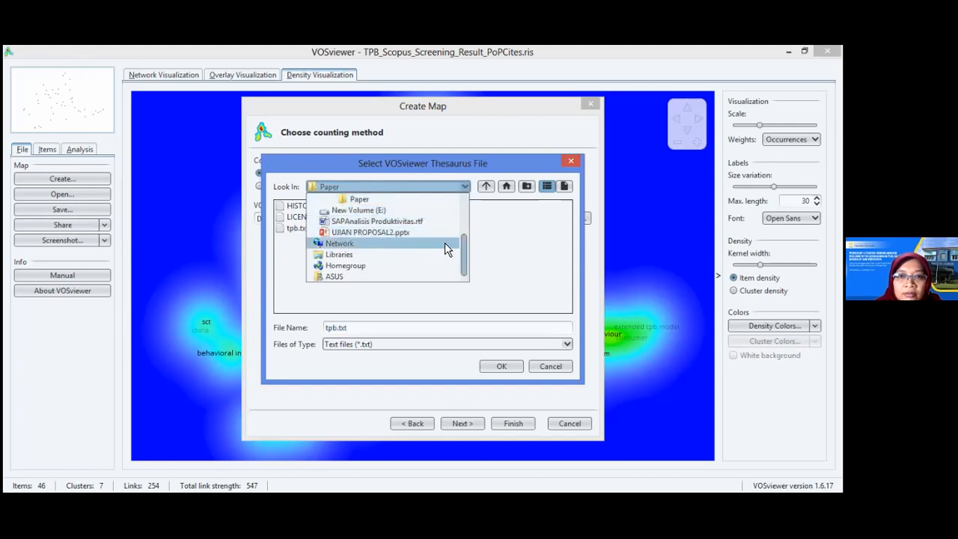
drag(464, 242, 465, 225)
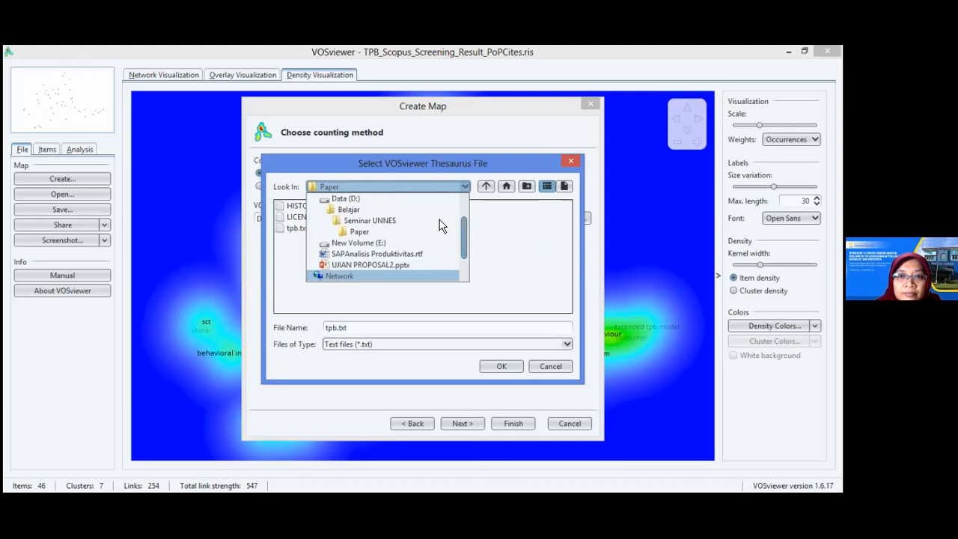
click(379, 220)
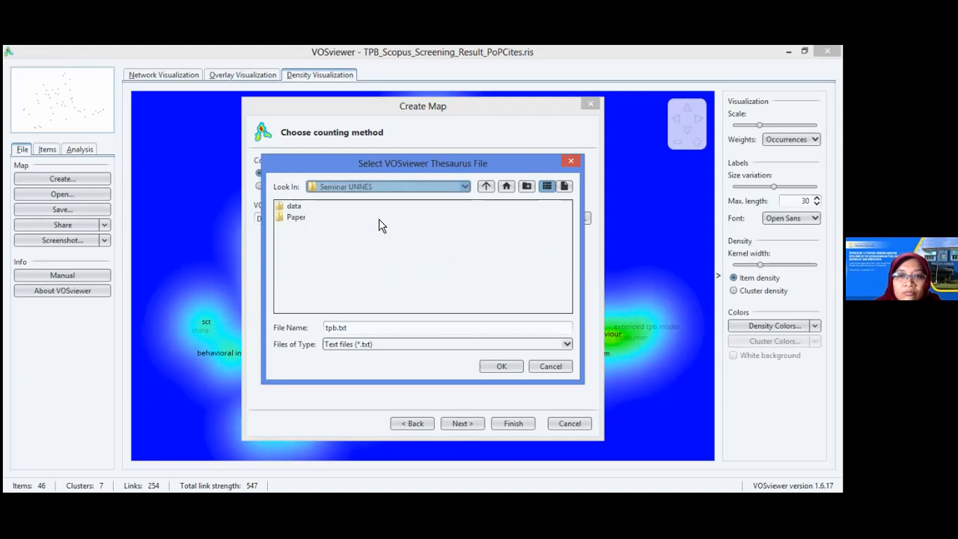
click(293, 209)
double_click(294, 212)
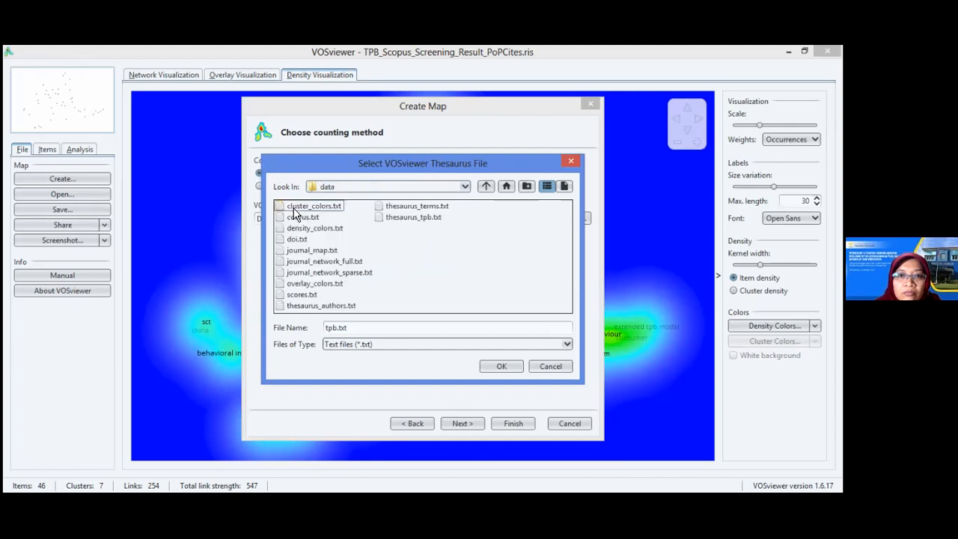
click(418, 218)
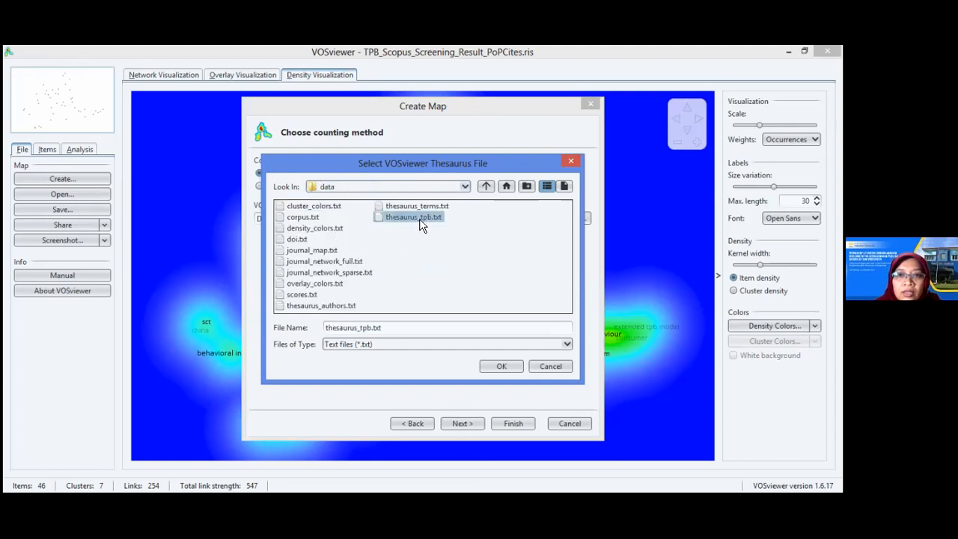
click(500, 368)
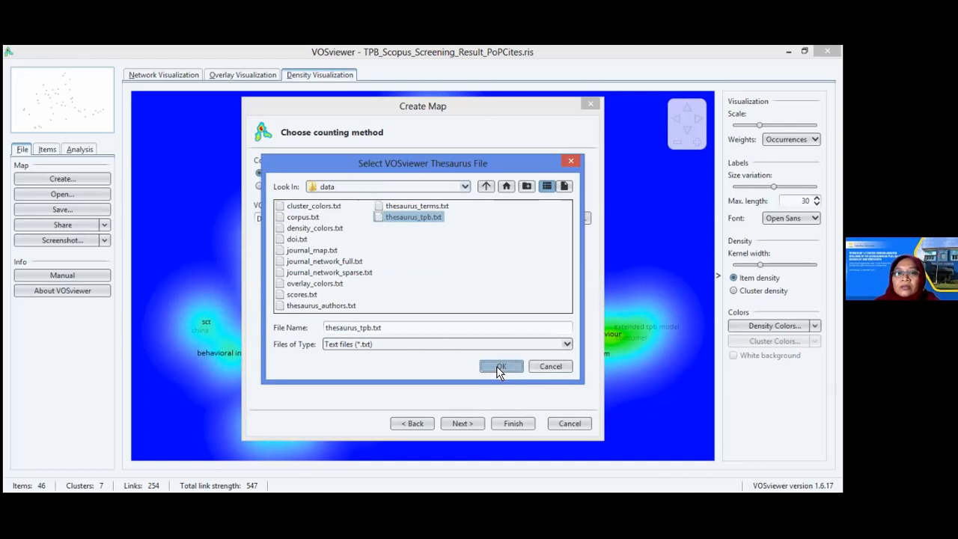
click(473, 427)
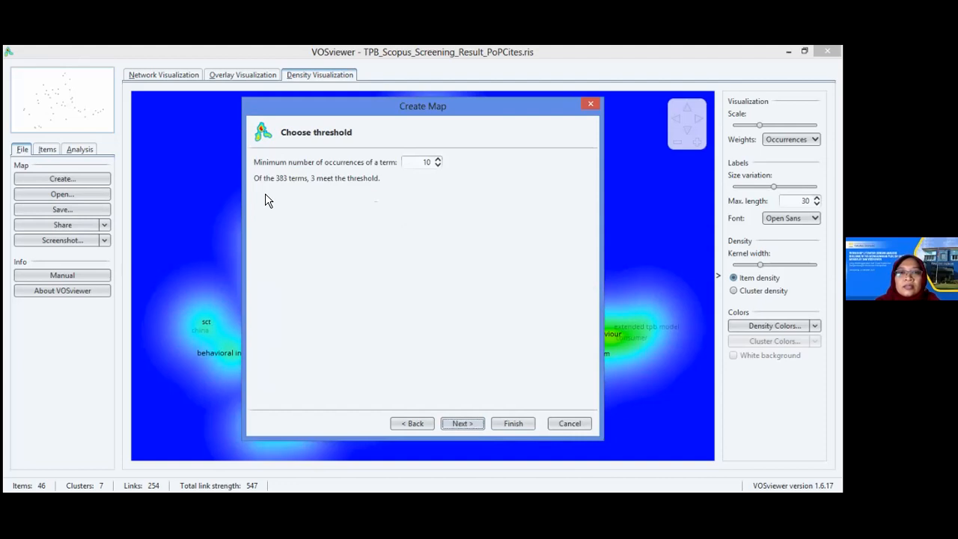
Set the minimum number of occurrences of a term to 2 and continue to the number of terms.
click(438, 165)
click(438, 166)
click(438, 166)
click(438, 165)
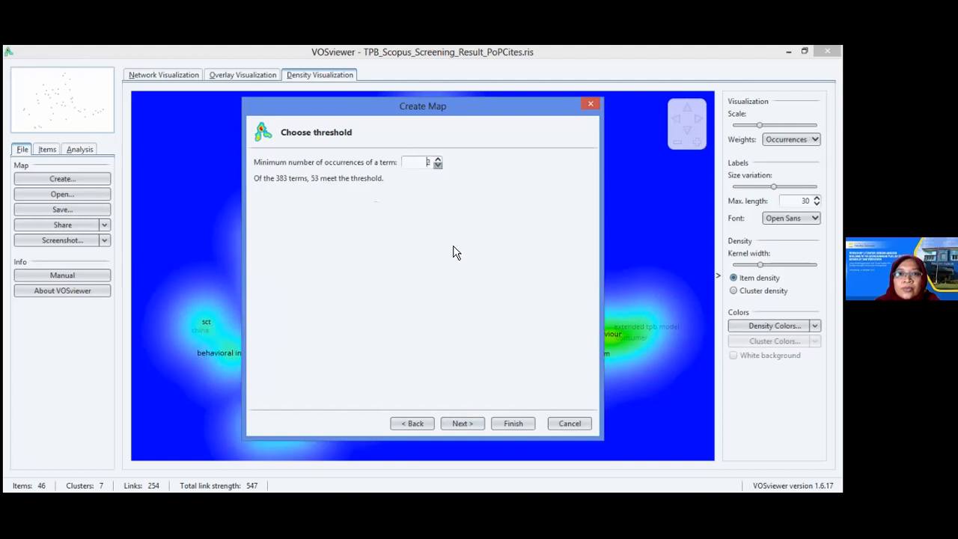
click(465, 424)
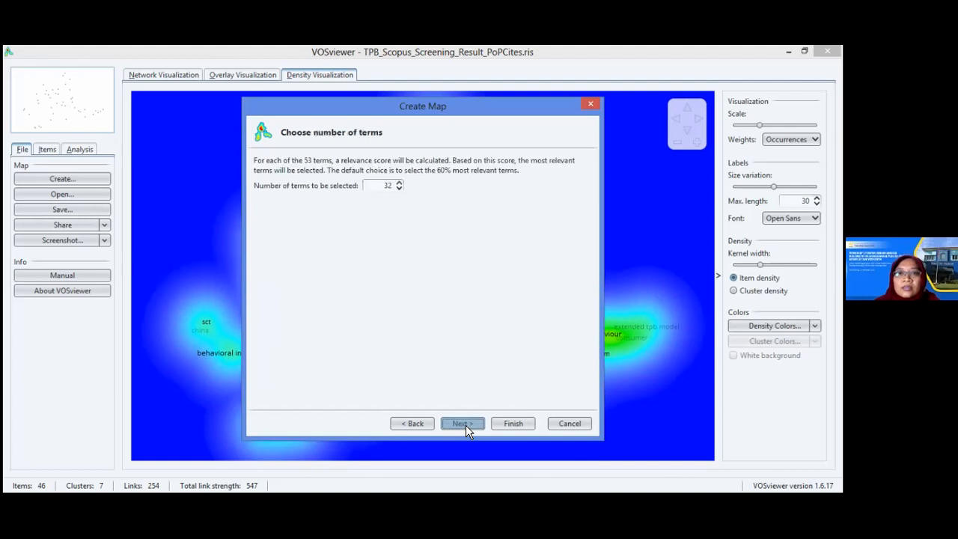
Set the number of terms to be selected to 53 and continue to the term verification list.
double_click(388, 186)
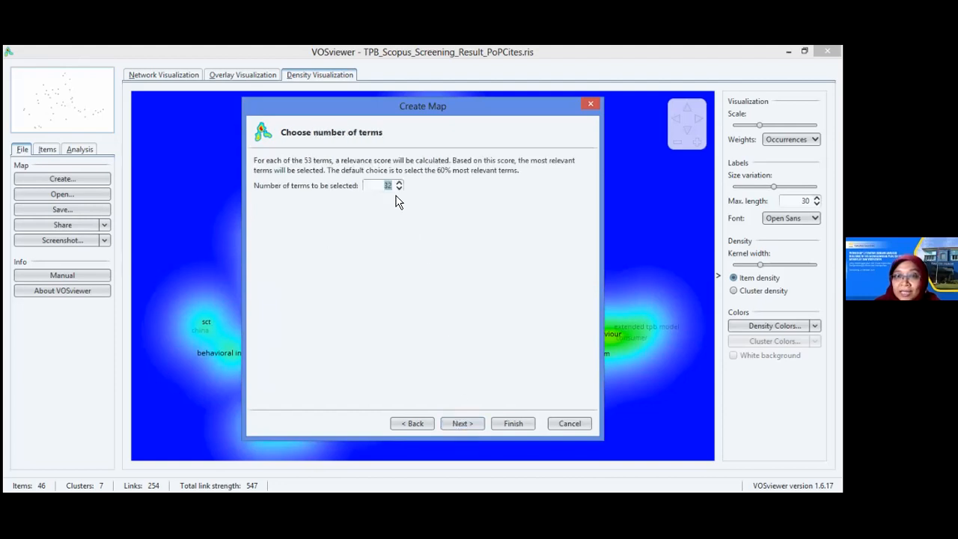
text(53)
click(462, 427)
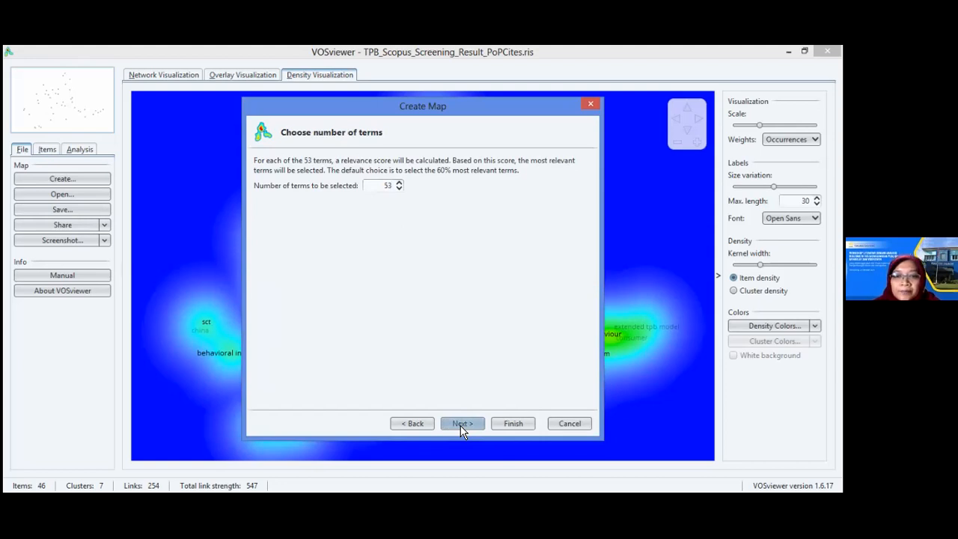
click(461, 426)
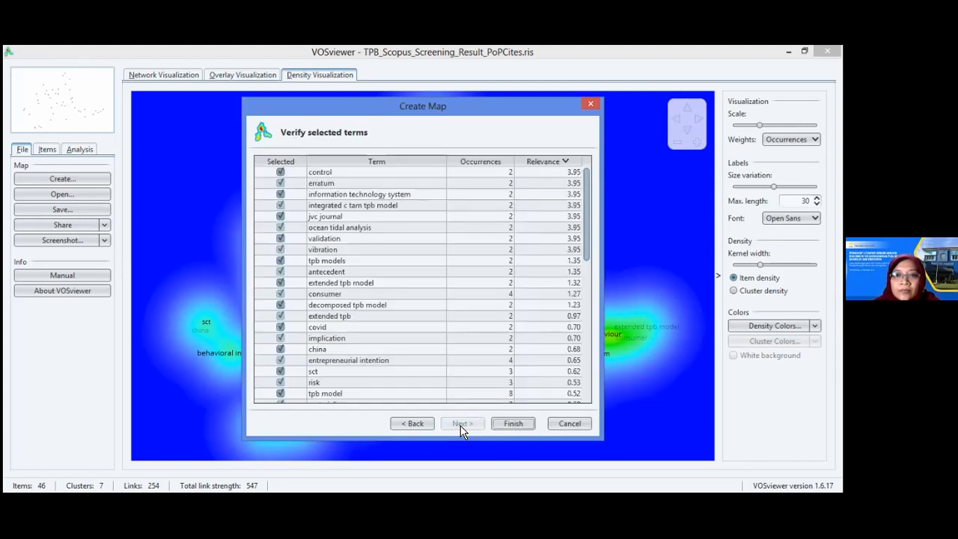
Review the selected terms, finish the map with all of them kept, and show only the largest set of connected items.
click(377, 184)
drag(589, 226, 589, 385)
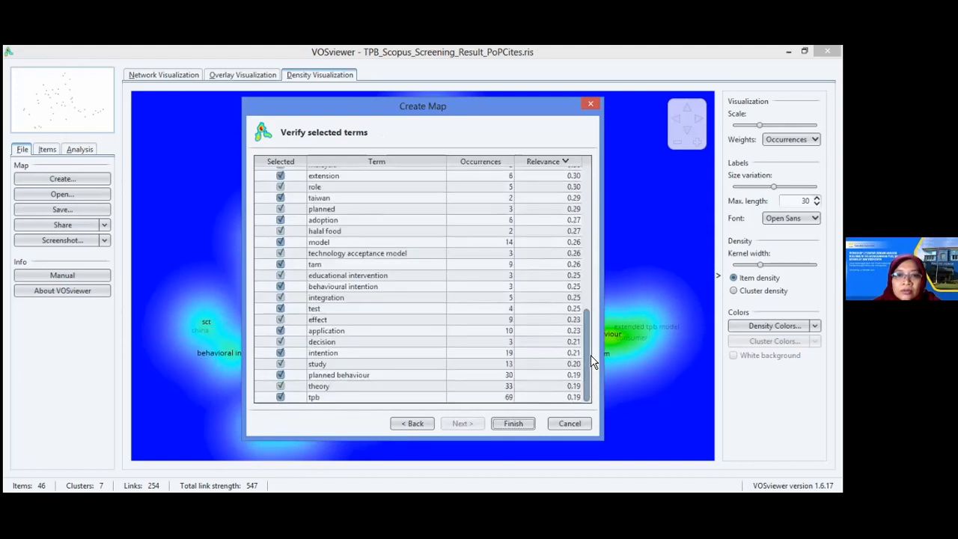
scroll(589, 298, up, 1)
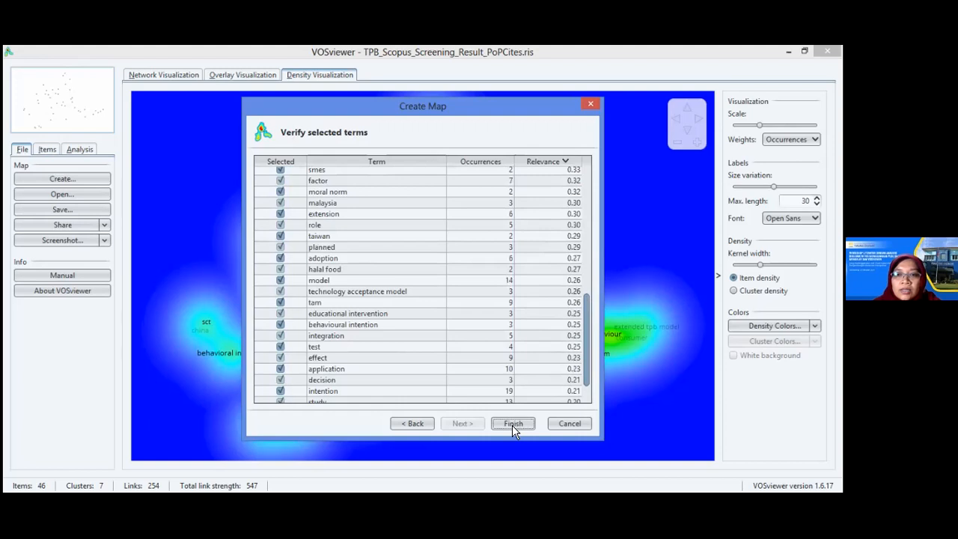
click(513, 423)
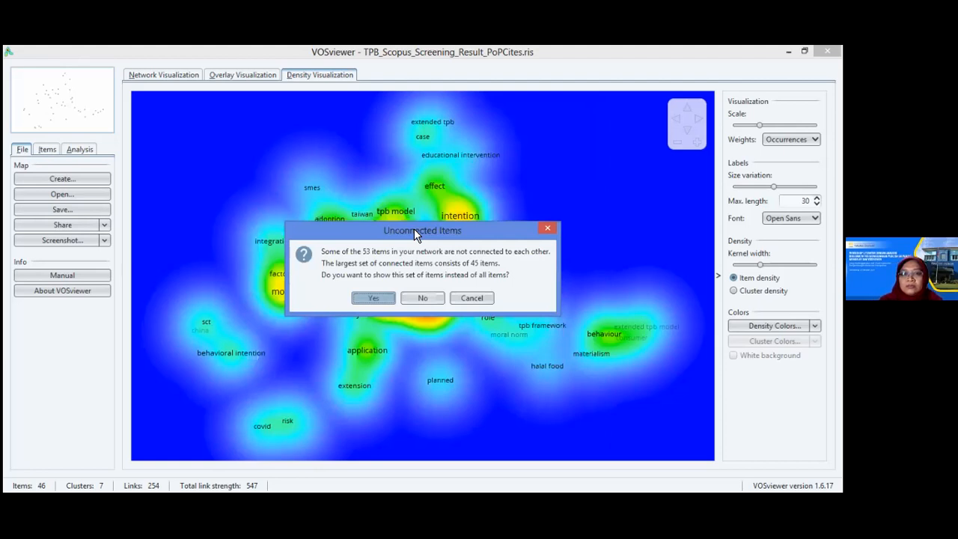
key(Return)
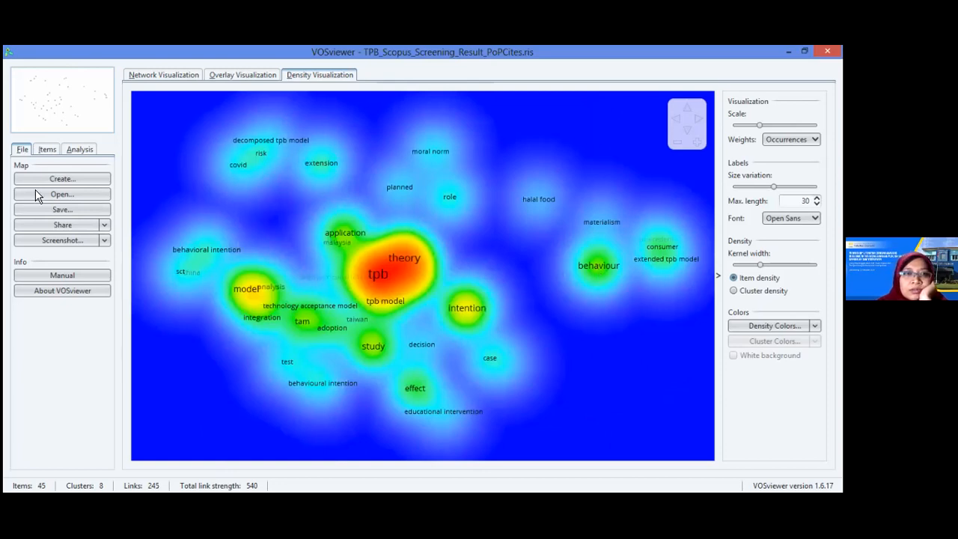
Filter the map's item list by "behavior" to check the thesaurus replacement, and return to the file options.
click(48, 150)
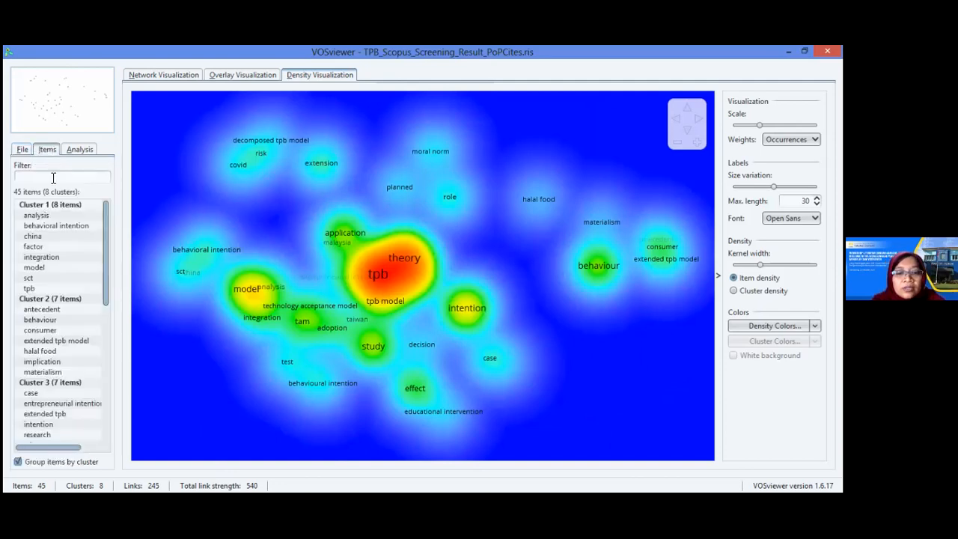
text(be)
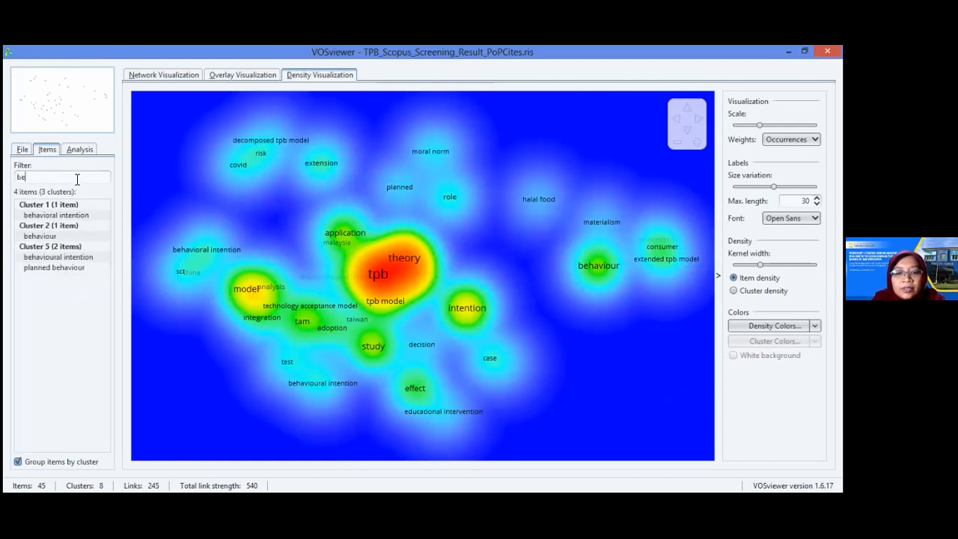
text(havior)
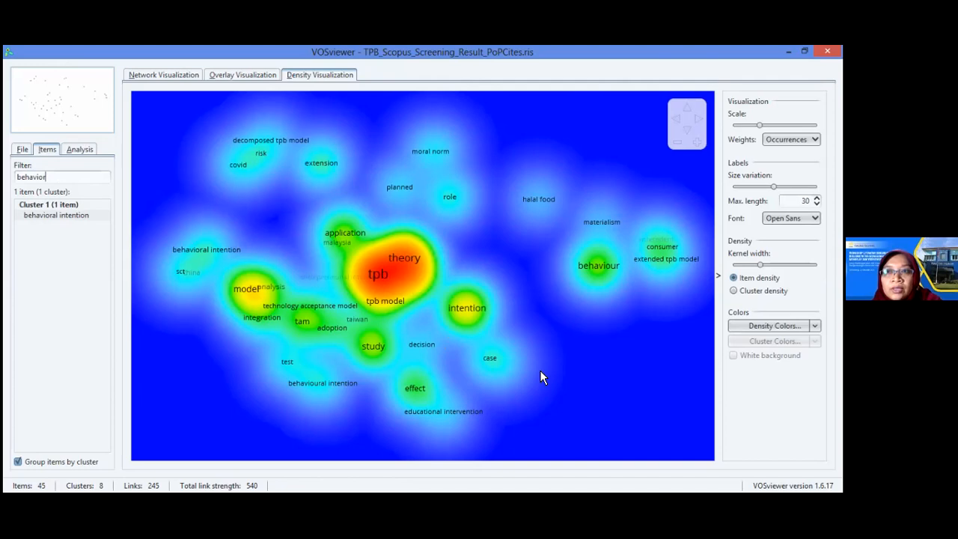
click(25, 150)
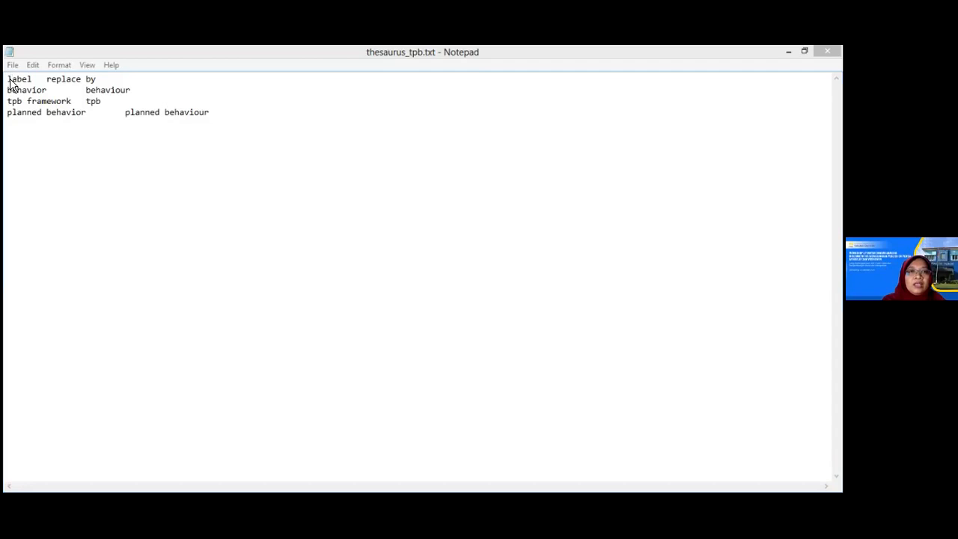
Examine thesaurus_tpb.txt in Notepad: the label and replace by header, the behavior to behaviour entry, and the tpb framework to tpb entry.
drag(9, 81, 96, 81)
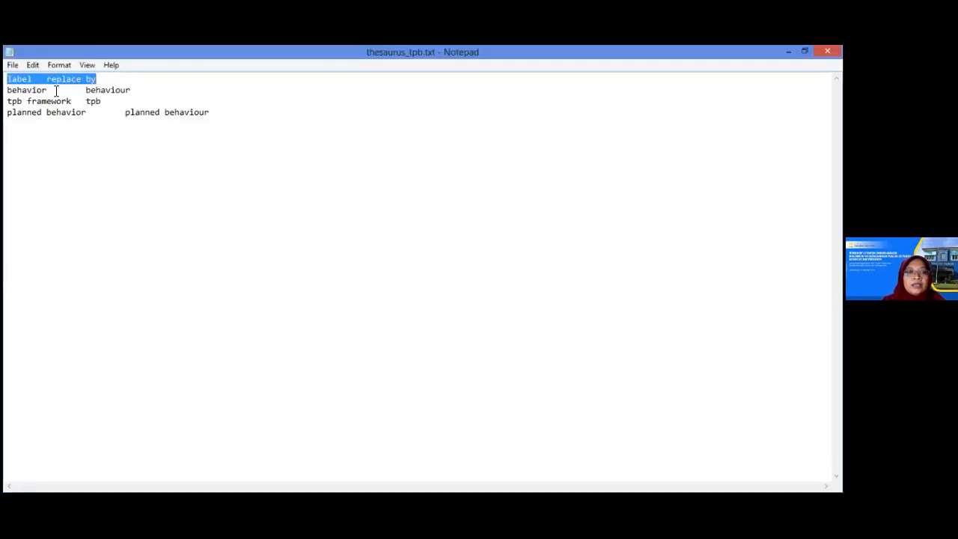
click(35, 78)
click(43, 79)
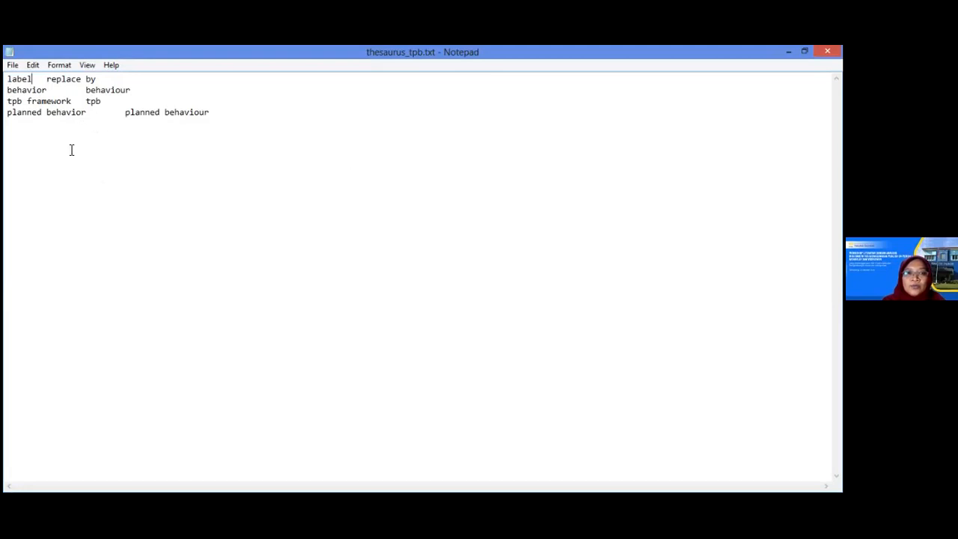
double_click(26, 91)
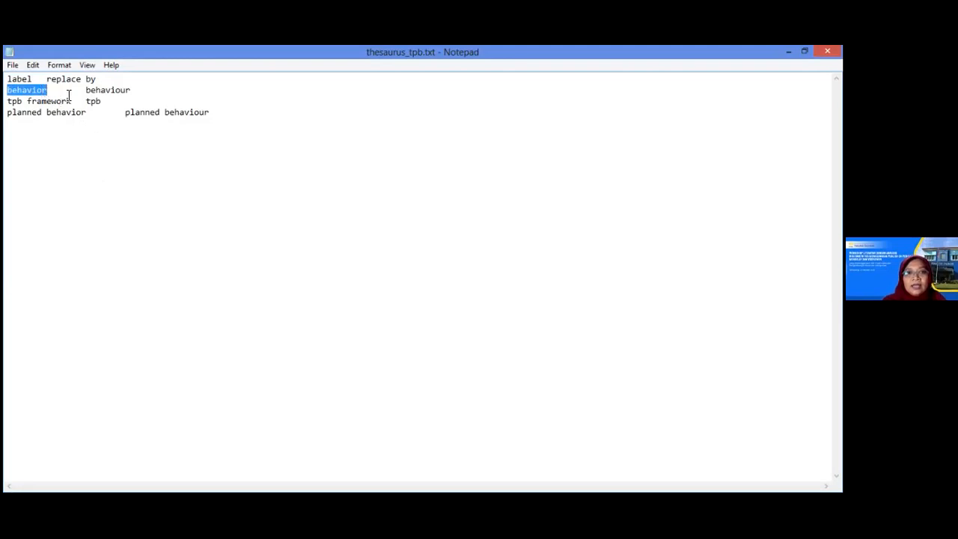
drag(86, 91, 133, 91)
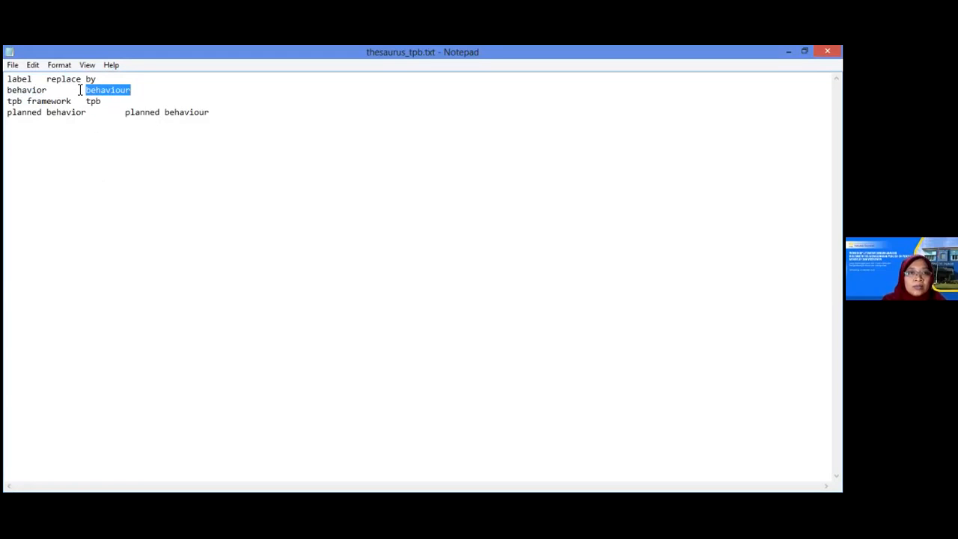
drag(85, 90, 132, 93)
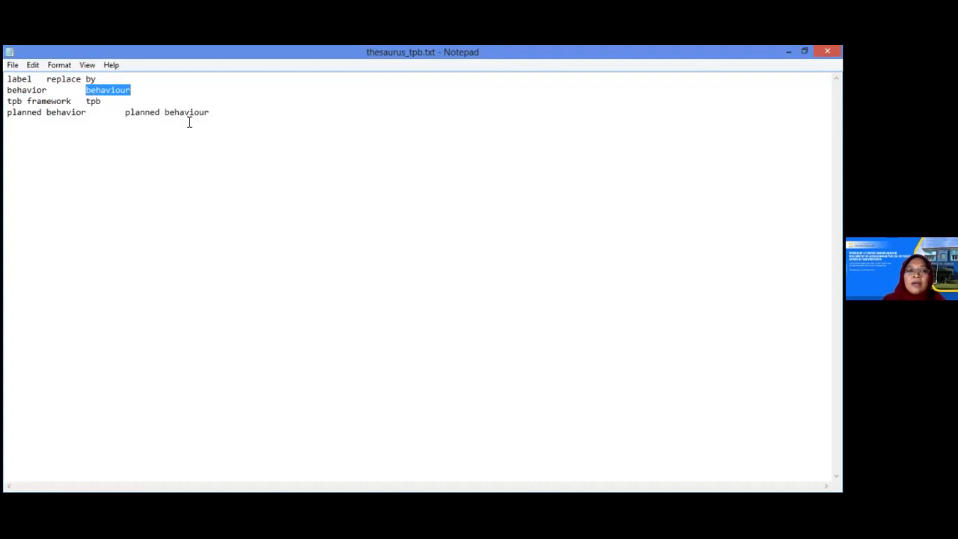
click(7, 101)
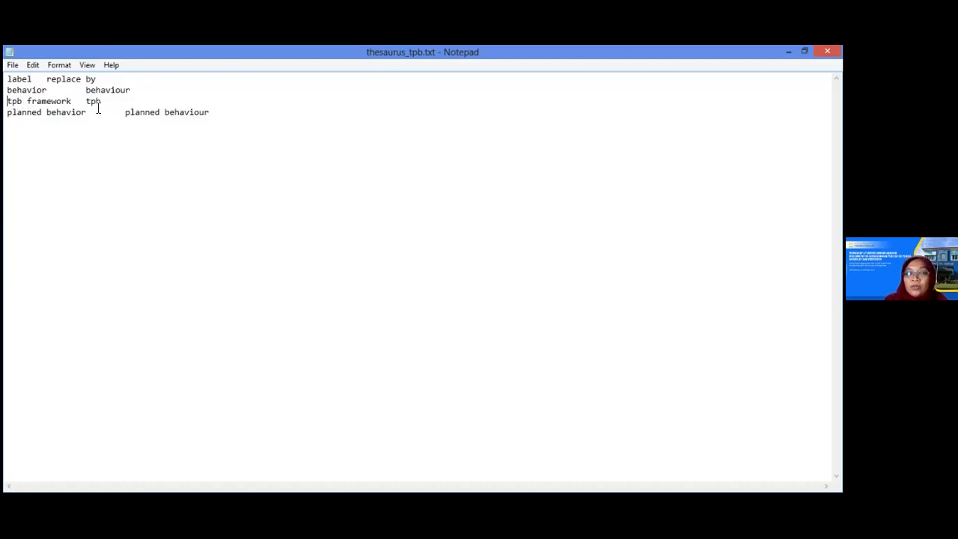
click(22, 101)
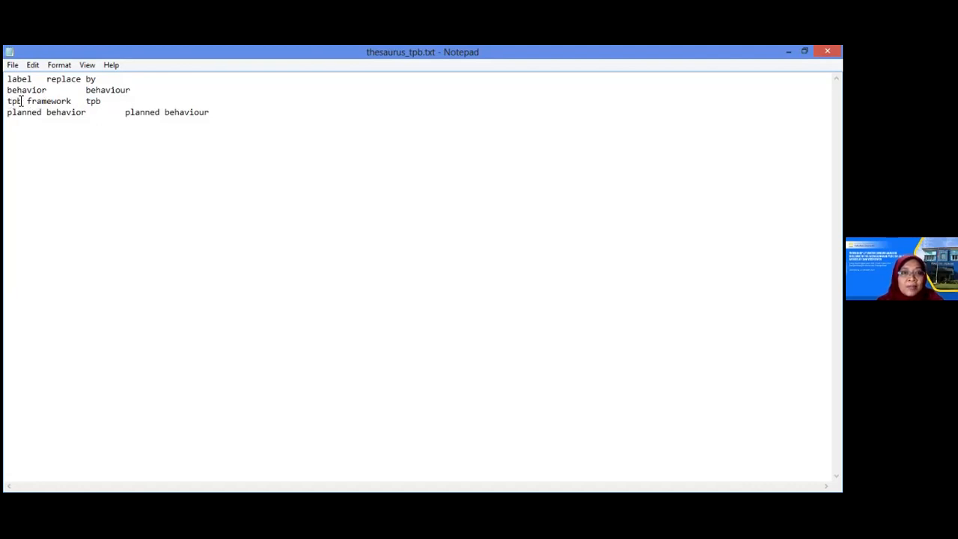
key(Delete)
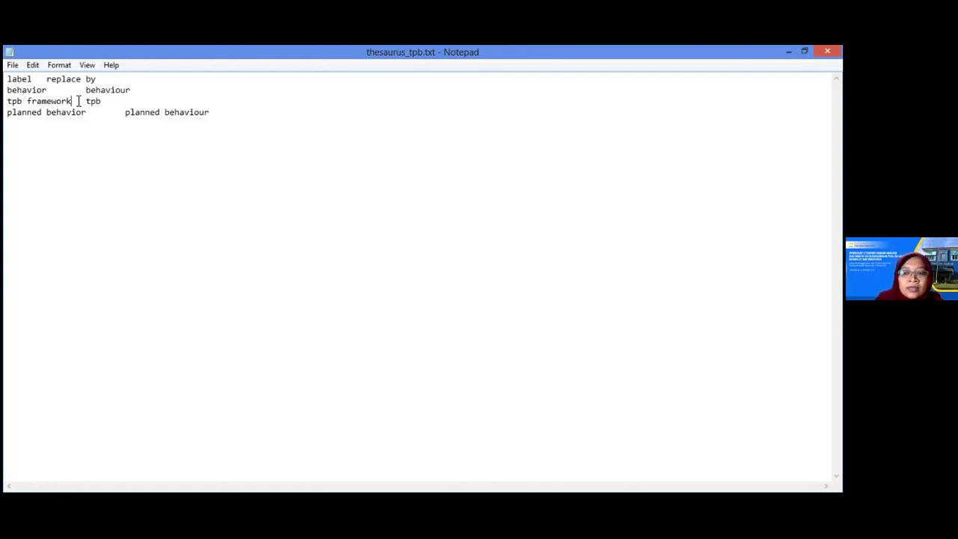
Remove the gap between tpb framework and tpb in the thesaurus and separate the two terms again with a single tab.
key(Delete)
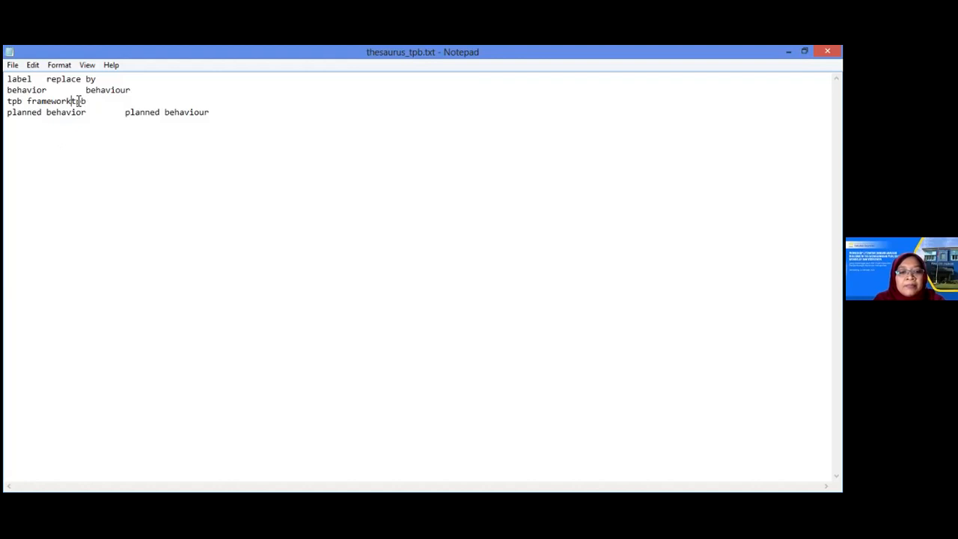
key(Tab)
key(BackSpace)
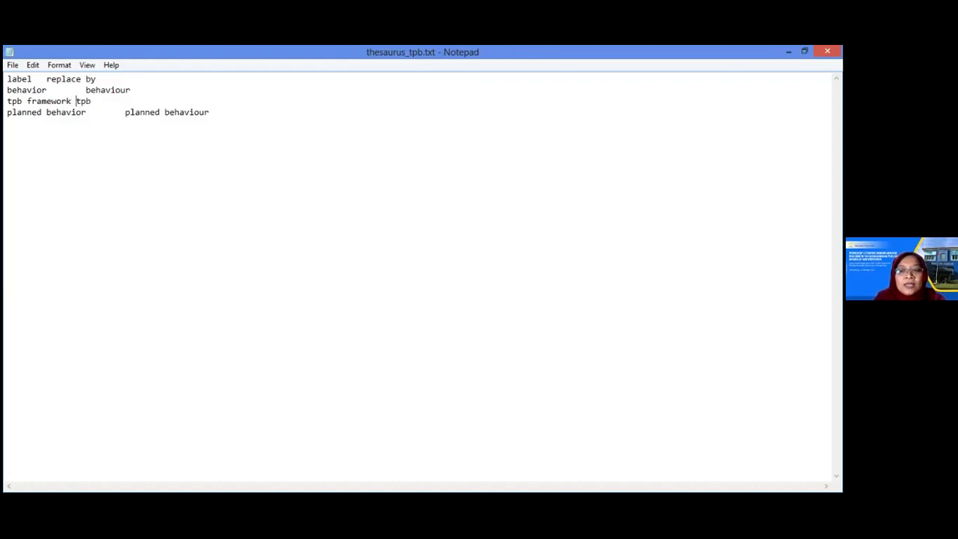
key(BackSpace)
key(Tab)
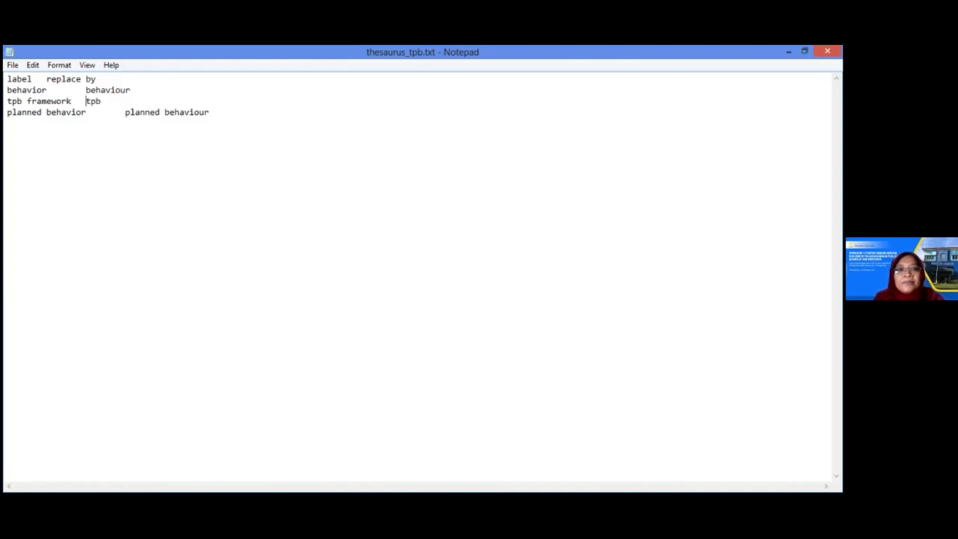
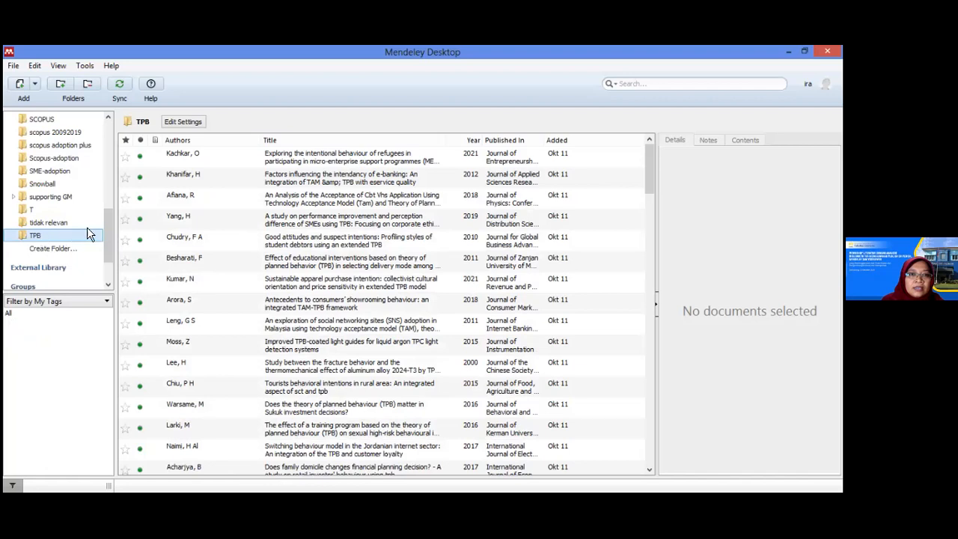
In Mendeley Desktop, open the GM_POP folder and select the paper on a product-mix decision model using green manufacturing technologies.
mouse_move(108, 238)
mouse_down()
mouse_move(105, 209)
mouse_move(102, 241)
mouse_up()
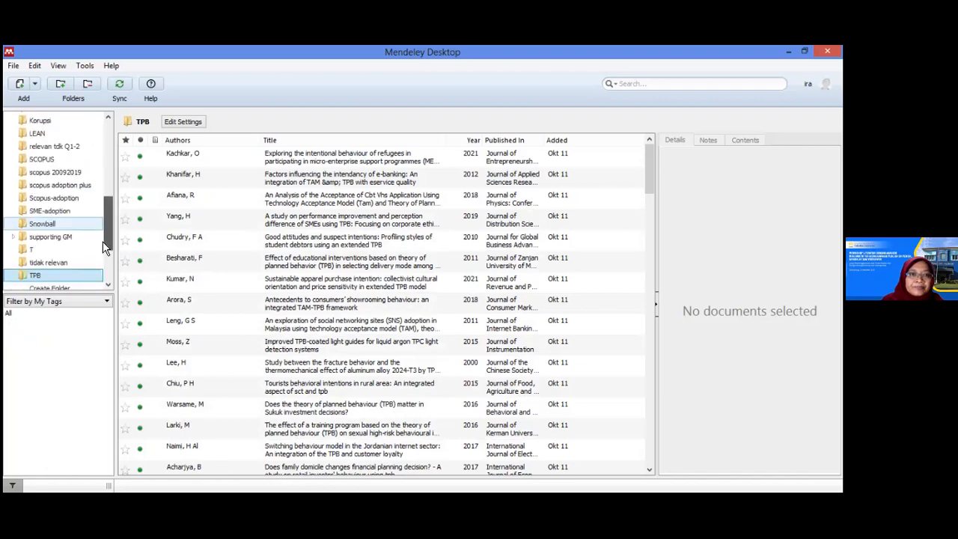
scroll(102, 243, down, 3)
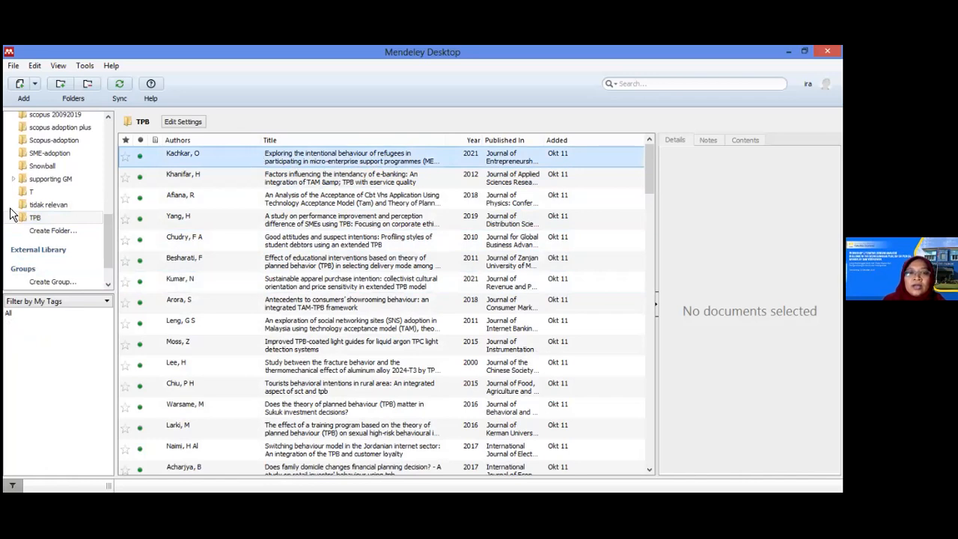
drag(112, 233, 118, 187)
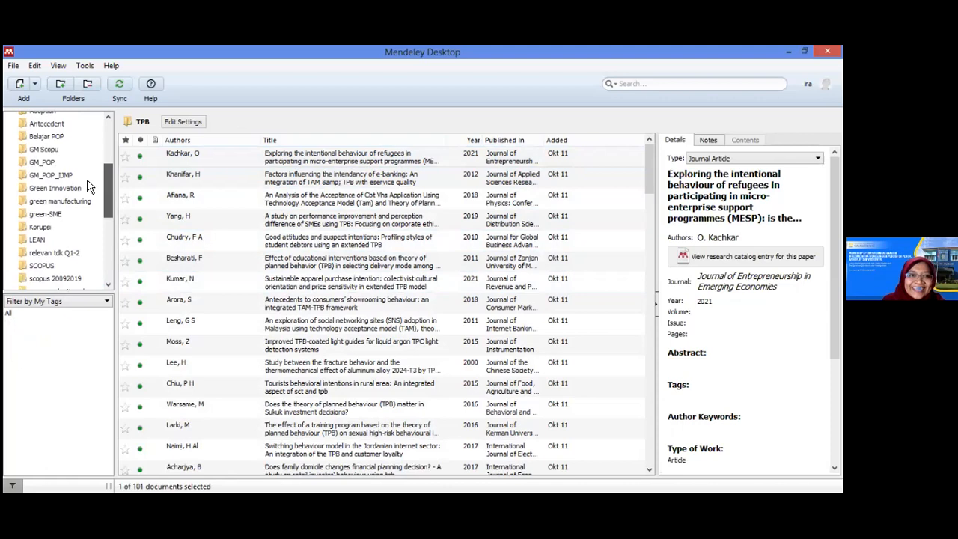
click(51, 166)
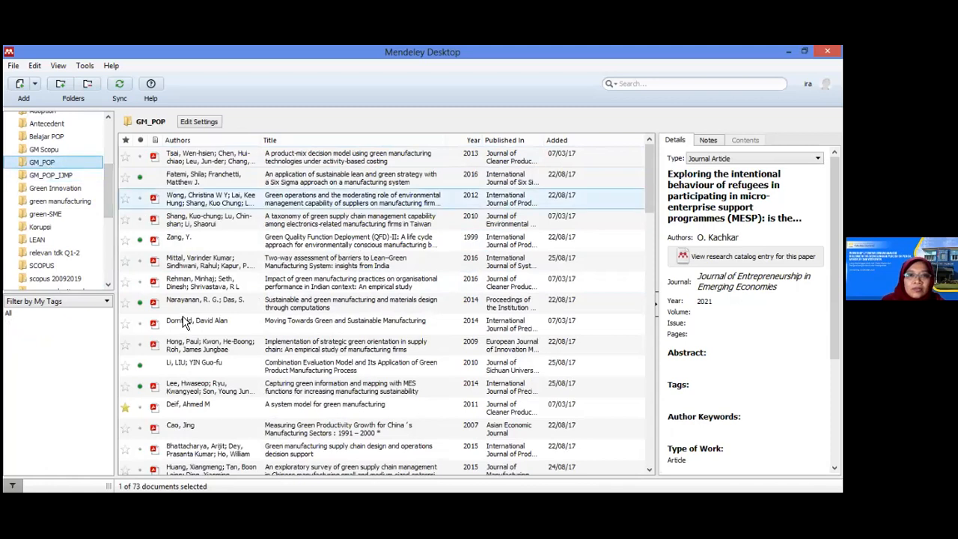
click(188, 365)
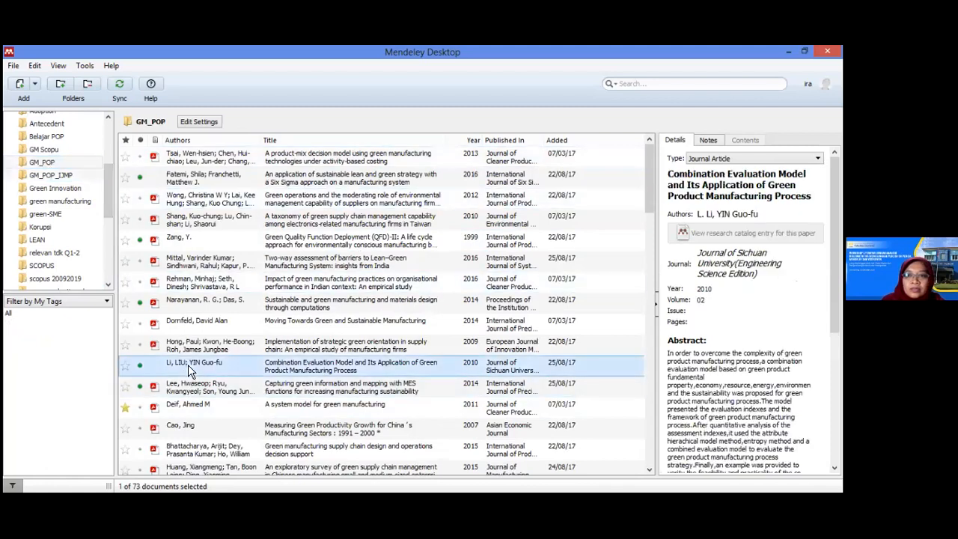
click(183, 201)
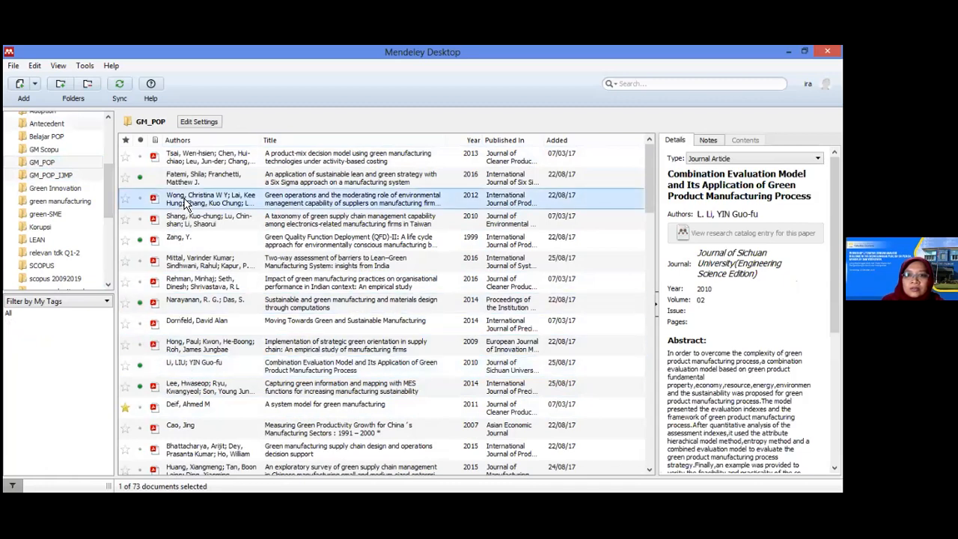
click(189, 159)
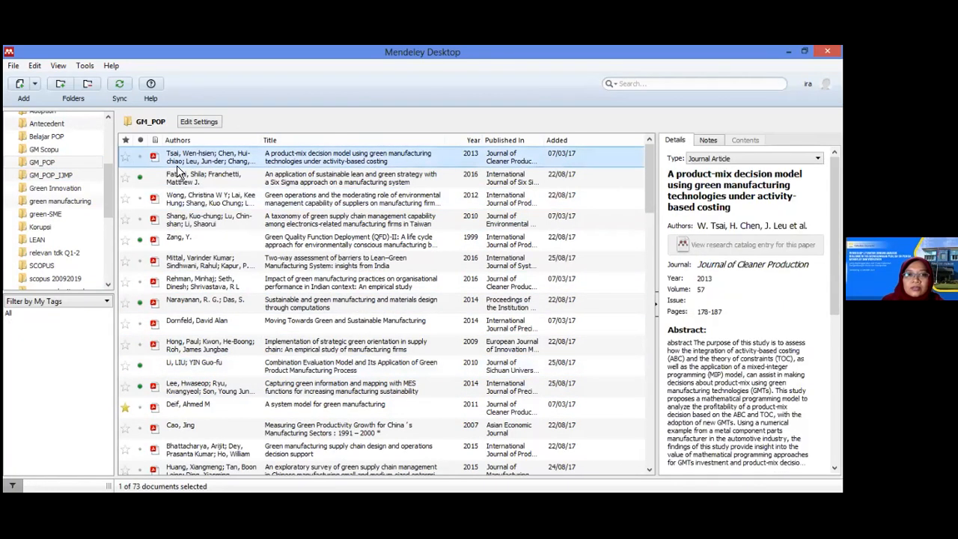
Export the selected GM_POP paper in RIS format as POP_Unes to the Seminar UNNES folder.
click(62, 165)
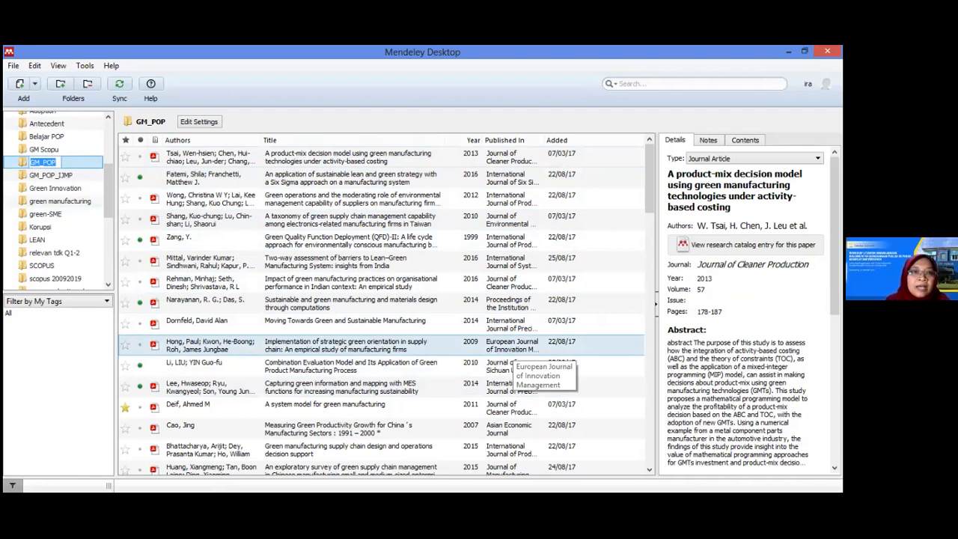
click(15, 68)
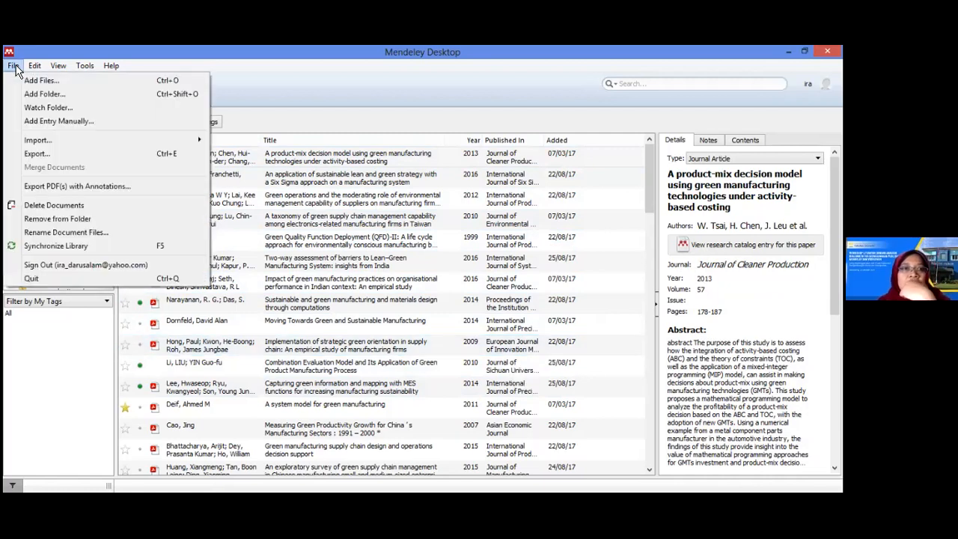
click(50, 154)
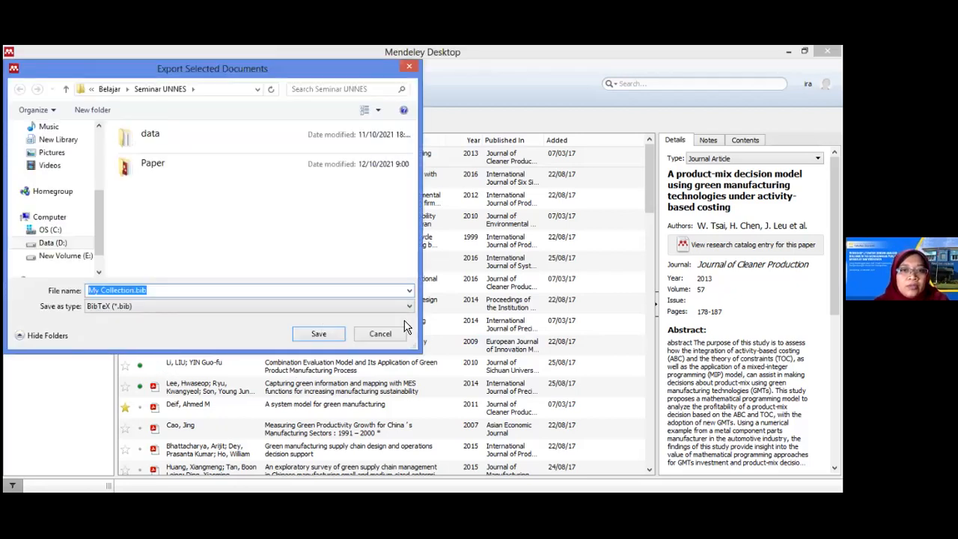
click(409, 307)
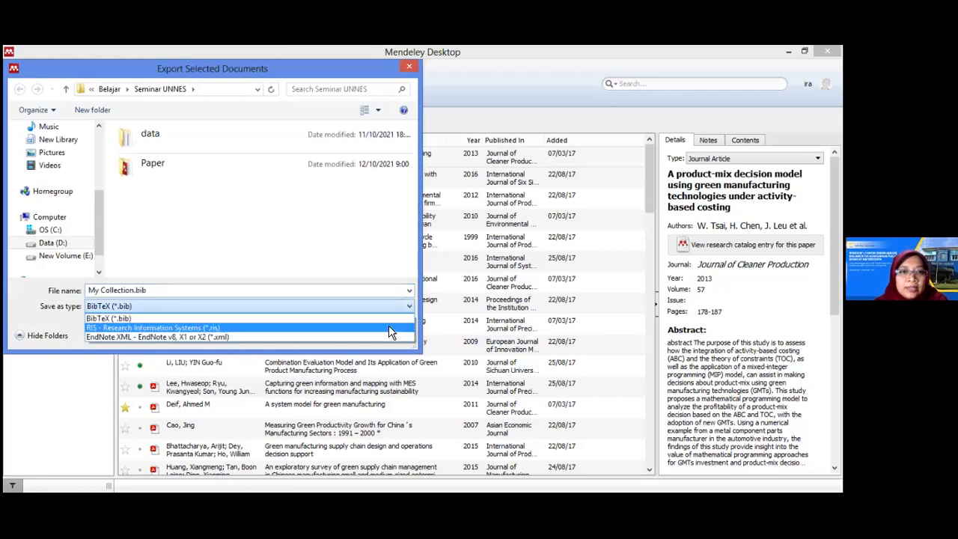
click(389, 327)
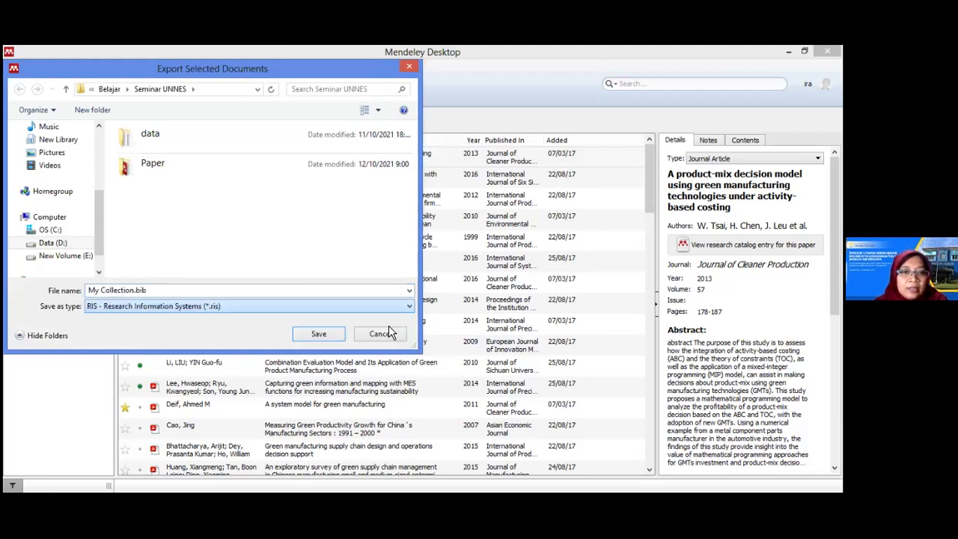
click(316, 327)
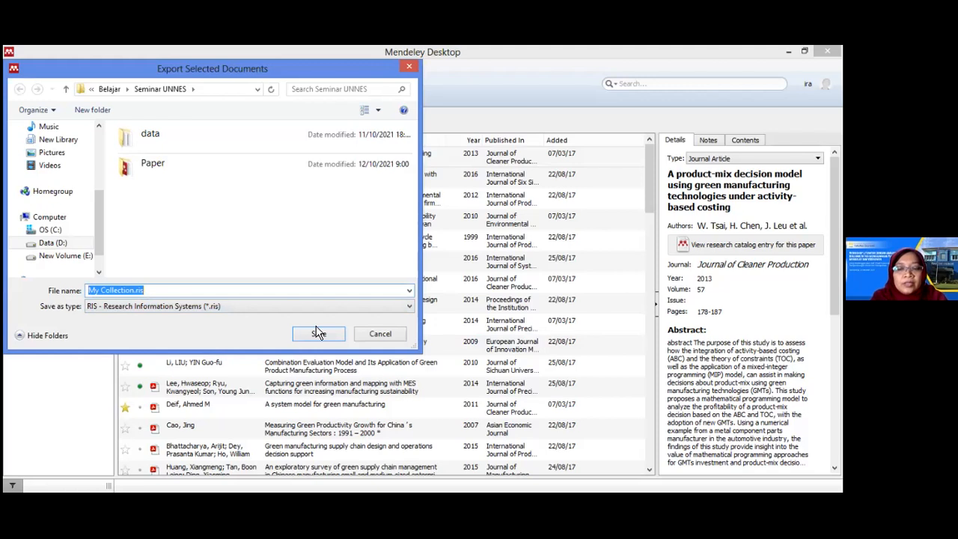
text(POP_Unes)
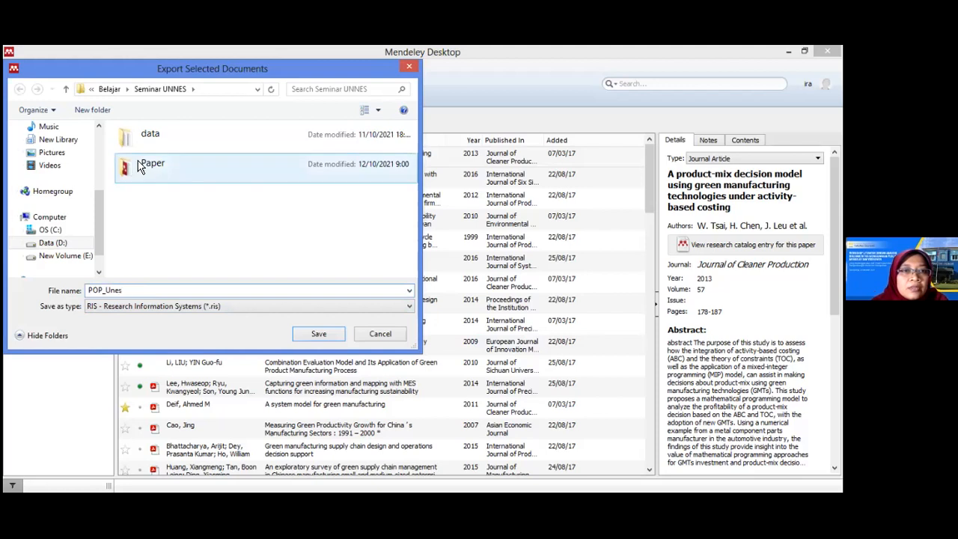
click(323, 334)
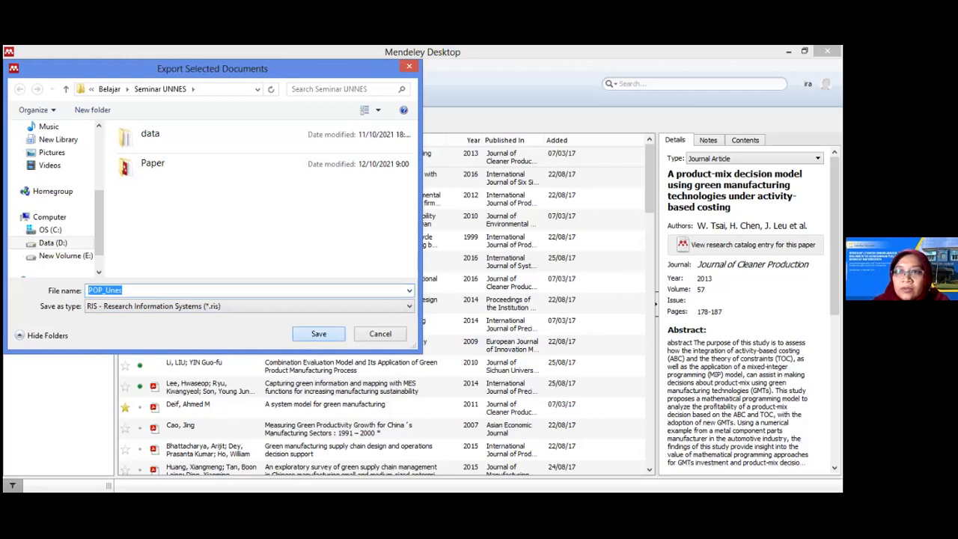
key(Return)
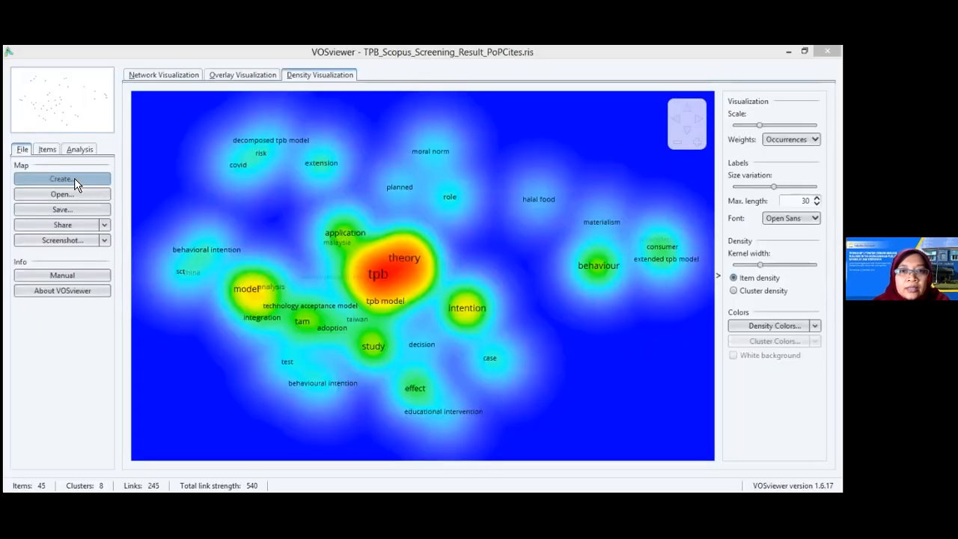
In VOSviewer, start a new map based on text data read from reference manager files.
click(75, 180)
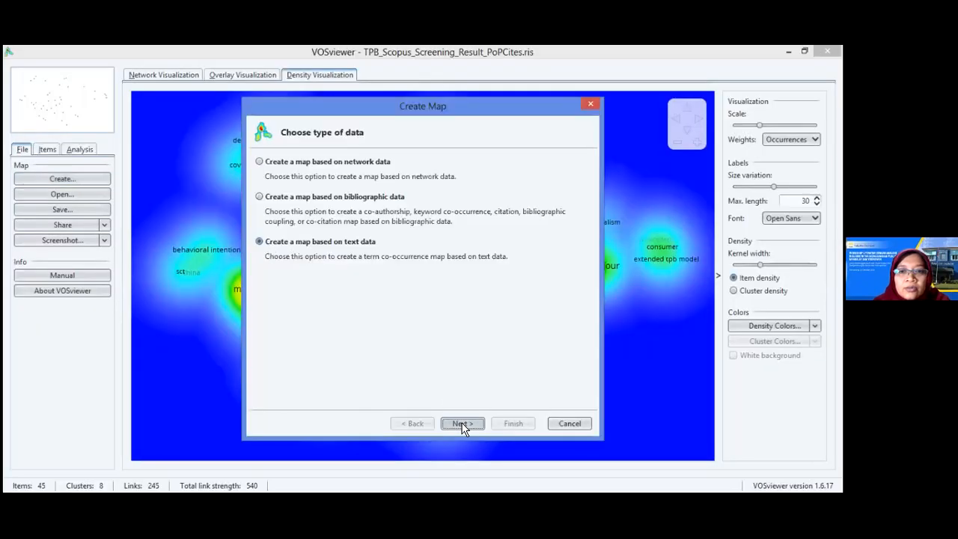
click(462, 423)
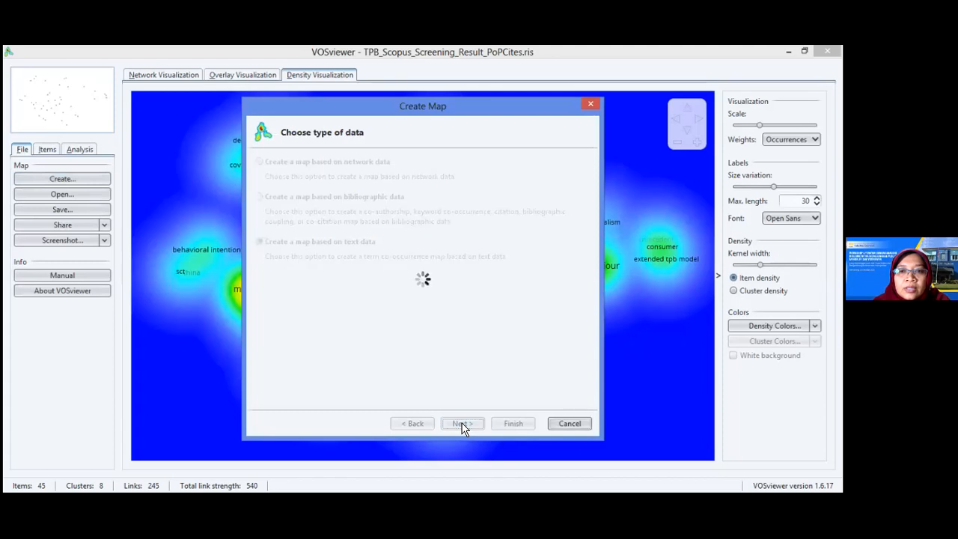
click(462, 424)
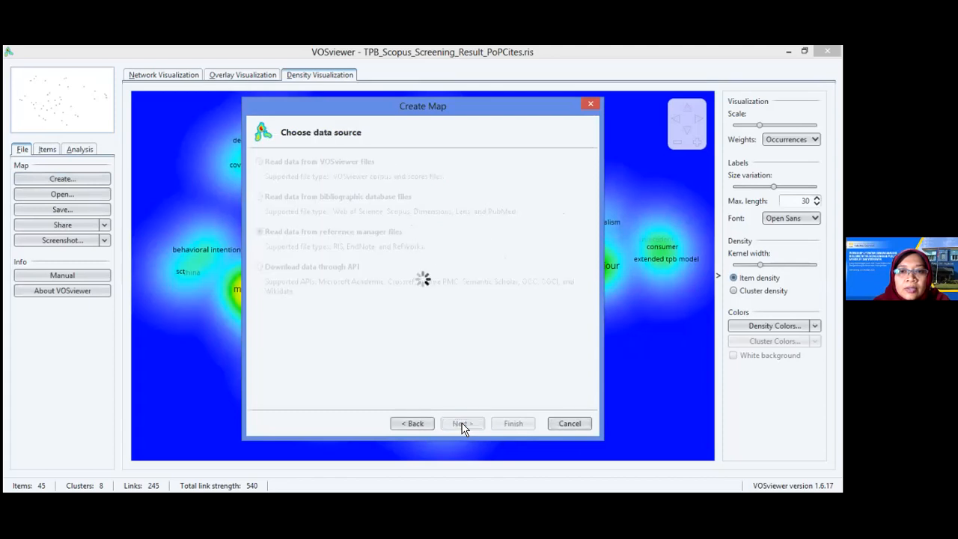
Load POP_Unes.ris from the Seminar UNNES folder as the RIS file and continue to the field choice.
click(579, 195)
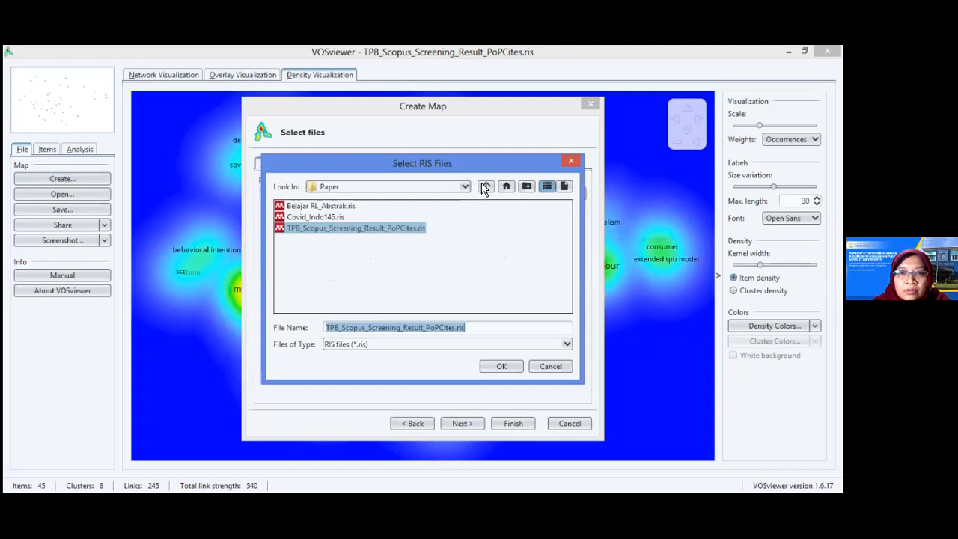
click(485, 187)
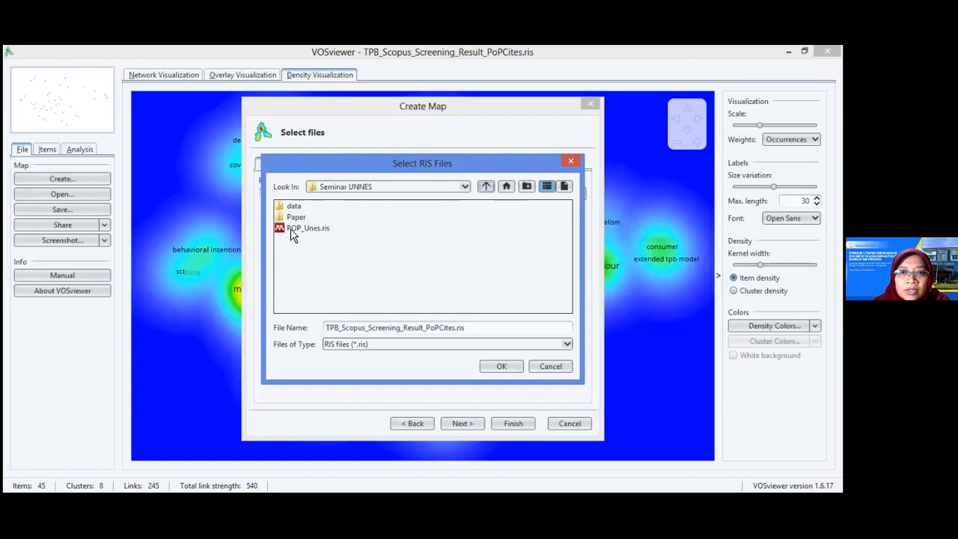
click(290, 228)
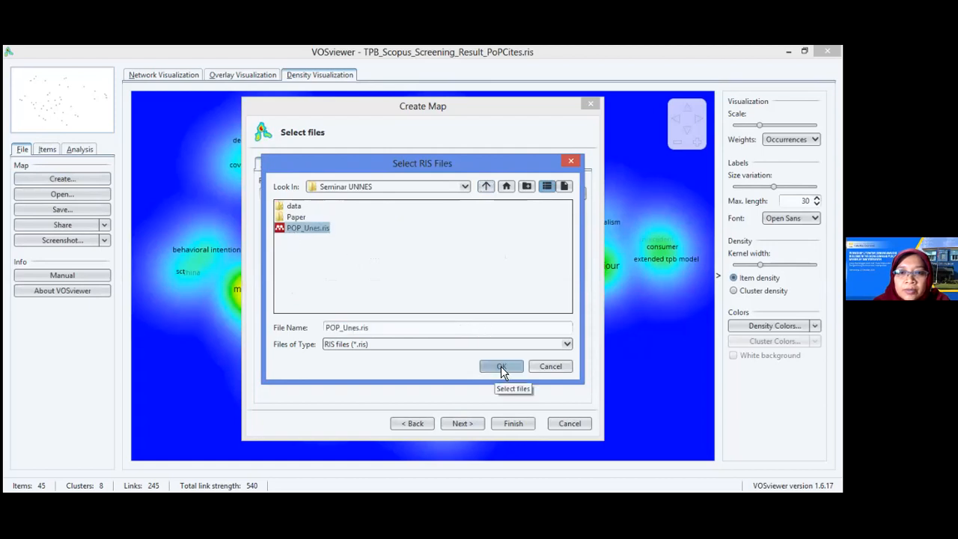
click(296, 228)
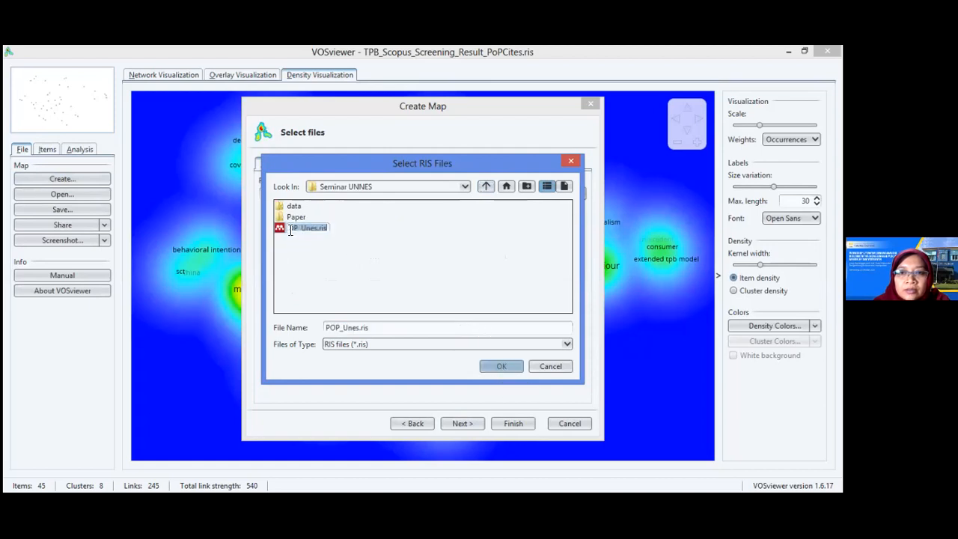
click(491, 366)
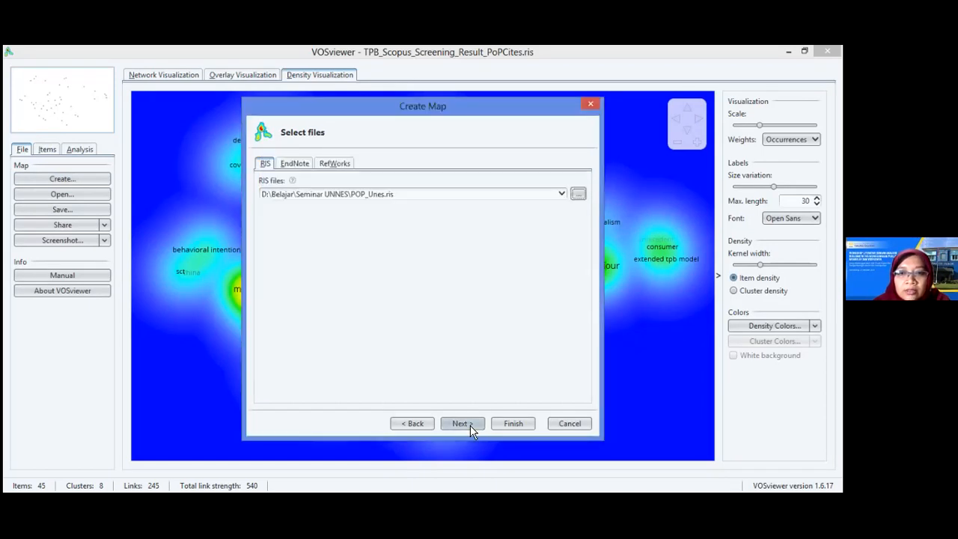
click(471, 426)
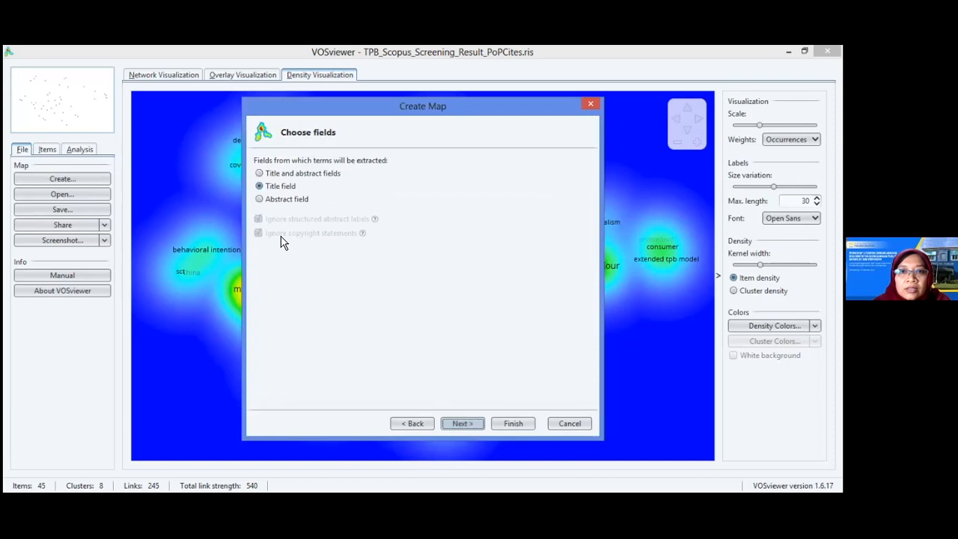
Extract terms from the title and abstract fields, keeping binary counting and the thesaurus_tpb.txt file.
click(261, 186)
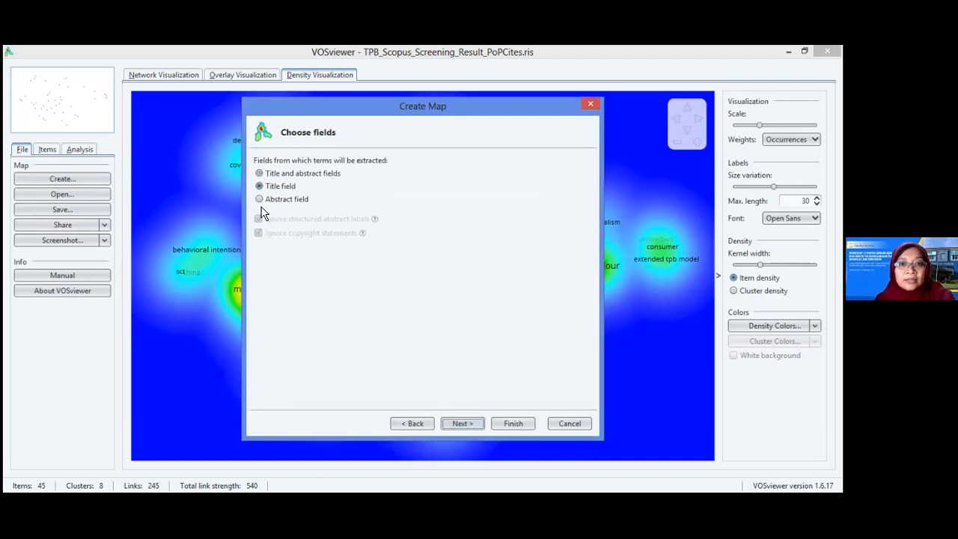
click(260, 173)
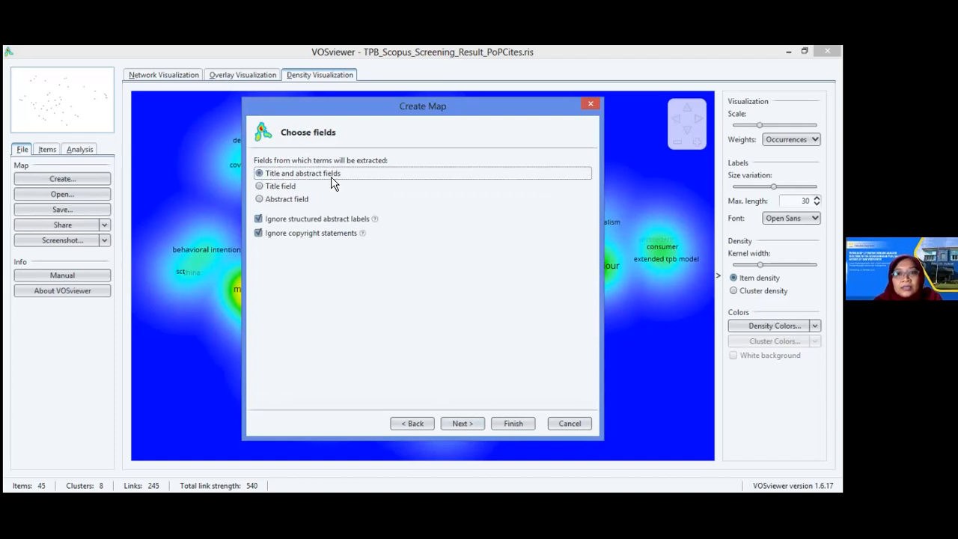
click(461, 424)
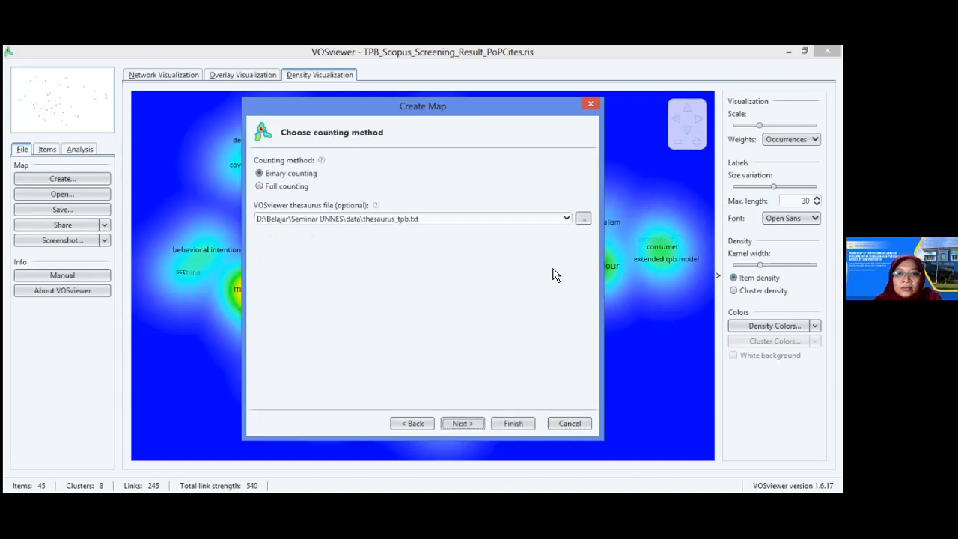
click(470, 425)
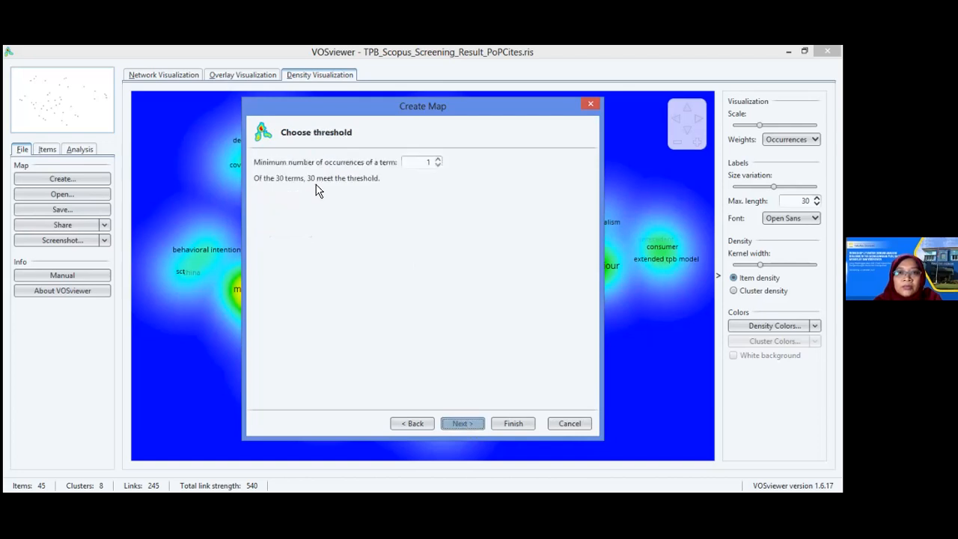
Accept a minimum of 1 occurrence per term, raise the number of terms to be selected, and continue to the term verification list.
click(459, 423)
double_click(395, 185)
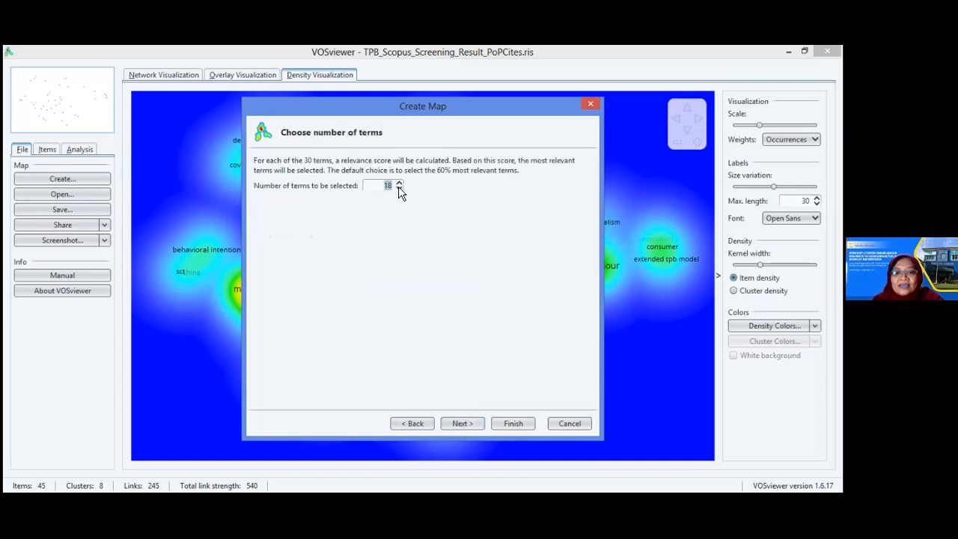
click(462, 425)
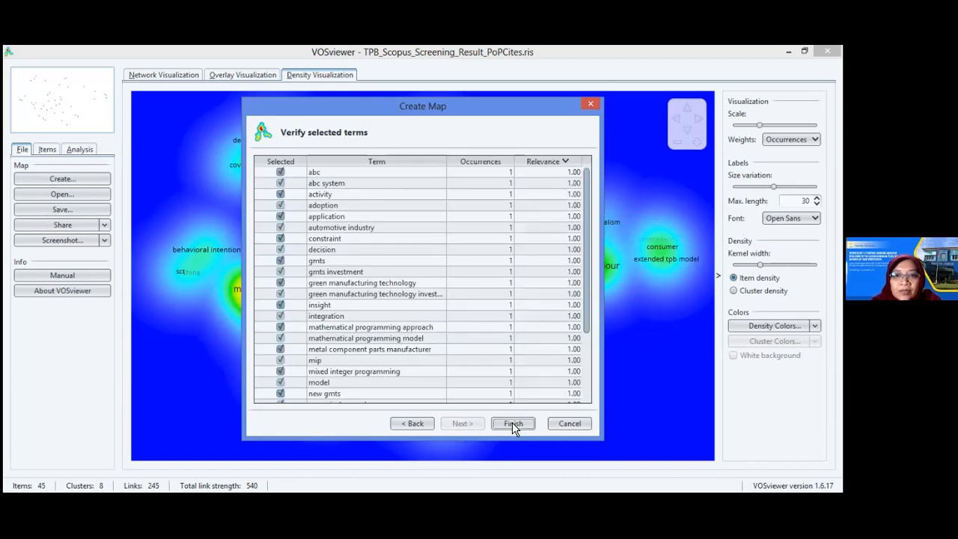
Finish the term map from POP_Unes.ris and view it as a network and as a density visualization.
click(513, 424)
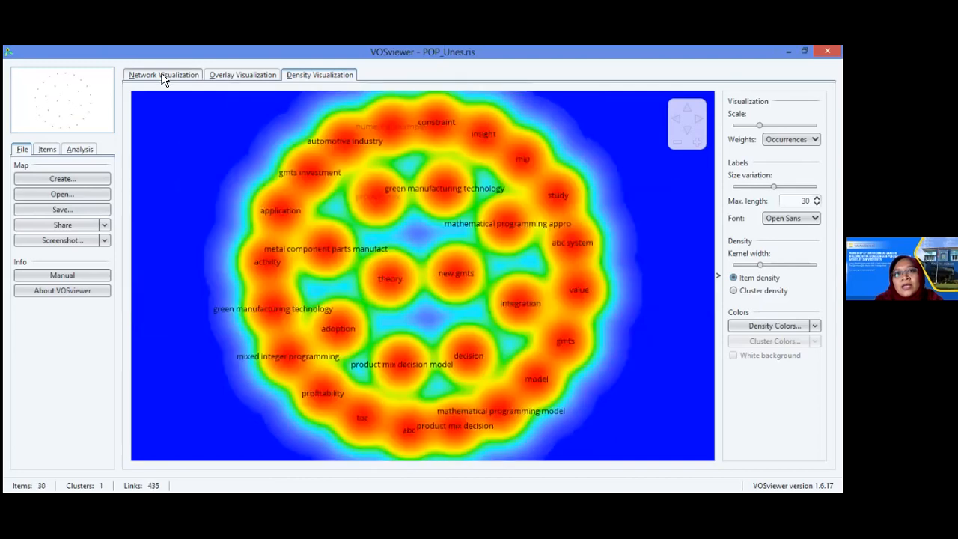
click(164, 75)
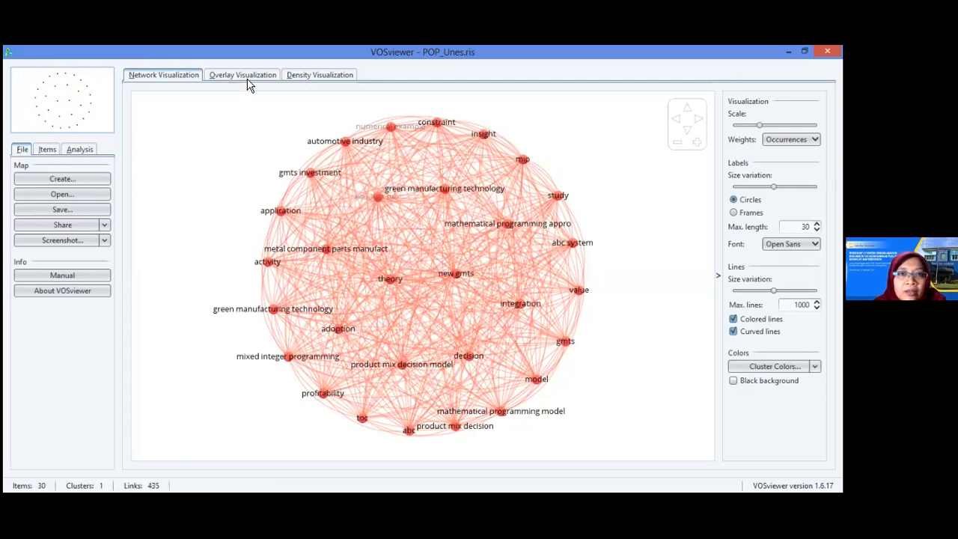
click(320, 75)
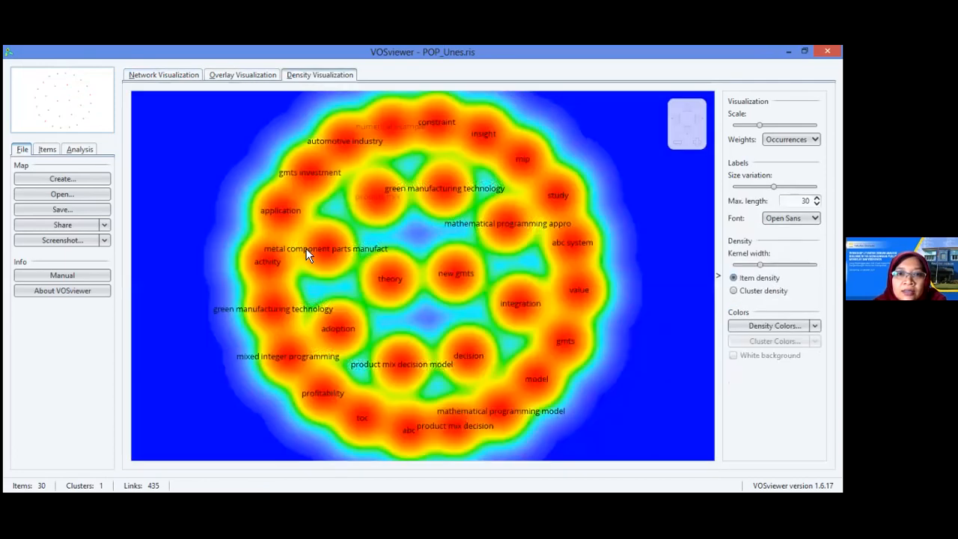
Start a new map based on bibliographic data read from reference manager files.
click(60, 185)
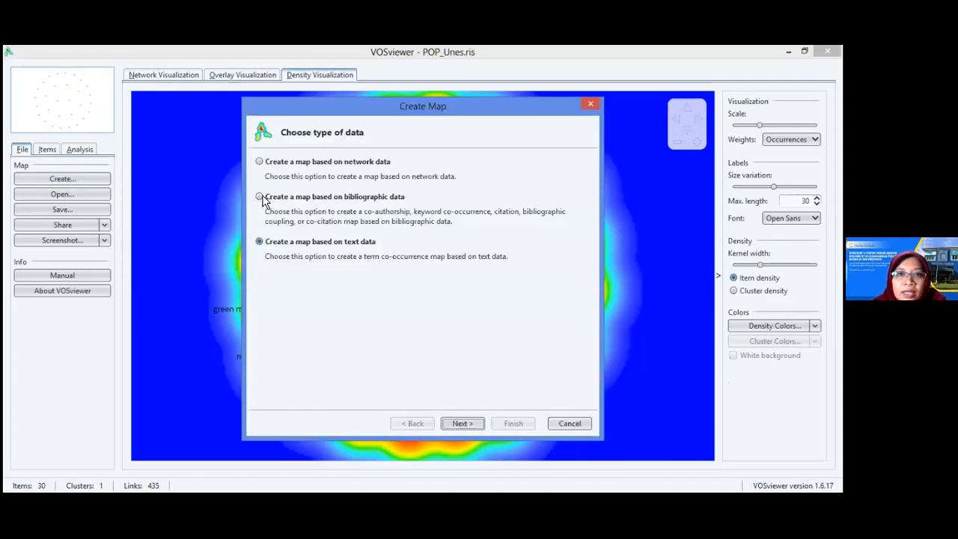
click(260, 200)
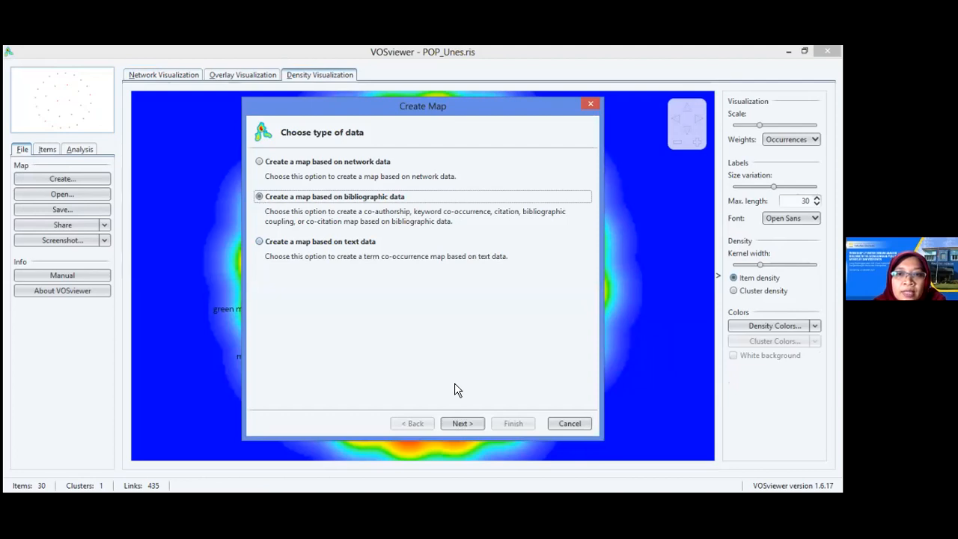
click(463, 425)
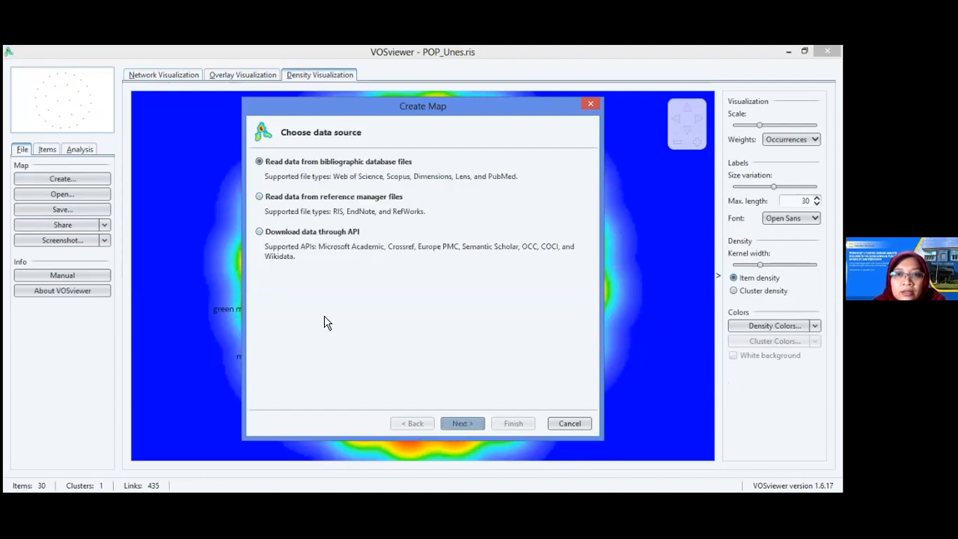
click(262, 199)
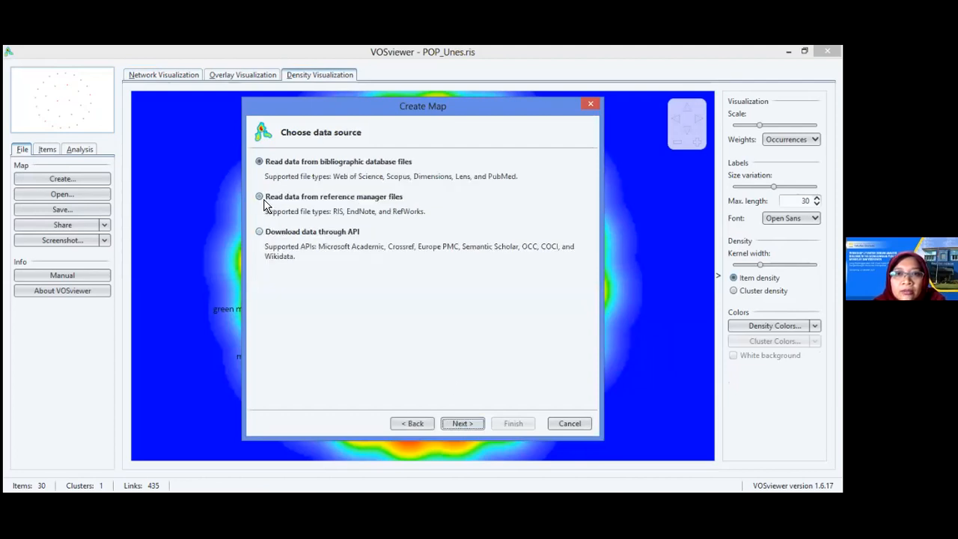
click(481, 426)
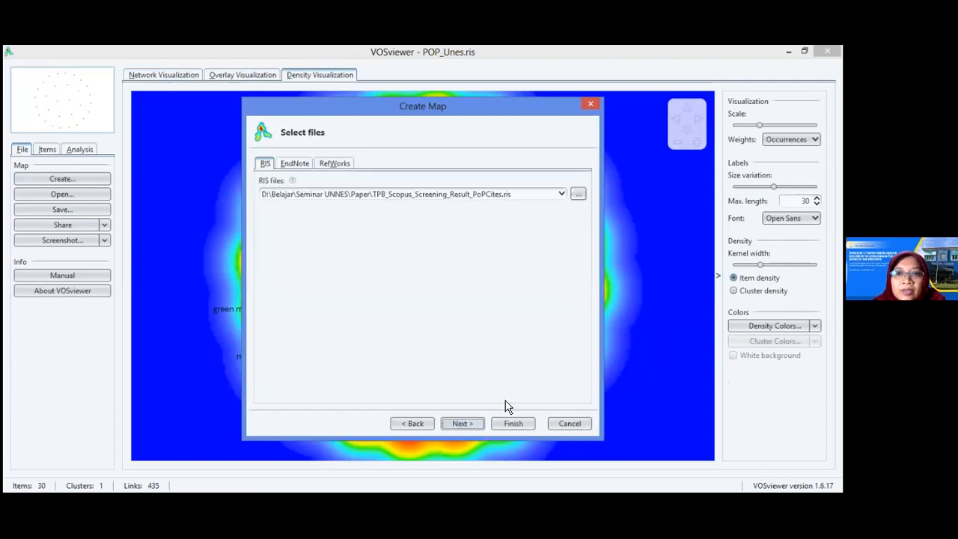
Set up a co-authorship analysis of TPB_Scopus_Screening_Result_PoPCites.ris with full counting, a minimum of 2 documents per author and 3 authors.
click(469, 424)
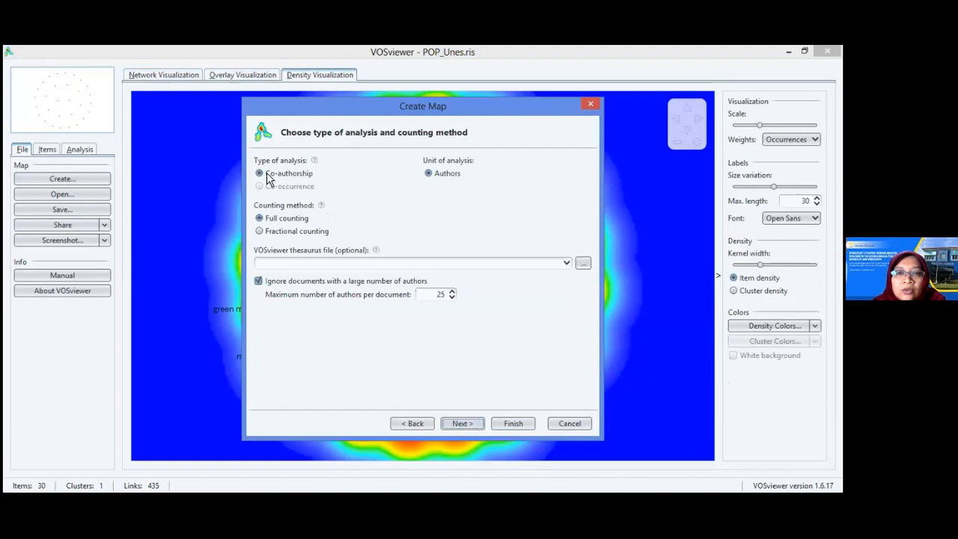
click(474, 432)
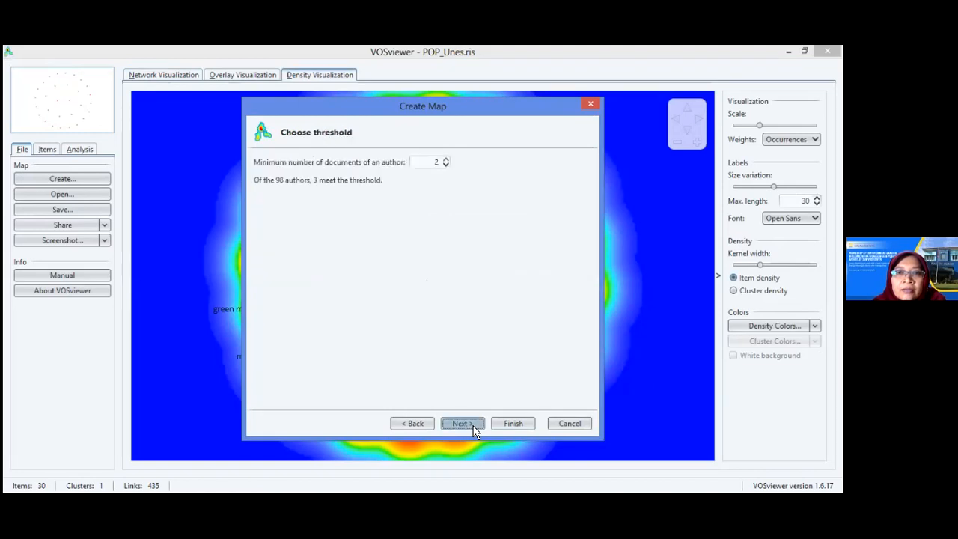
click(474, 430)
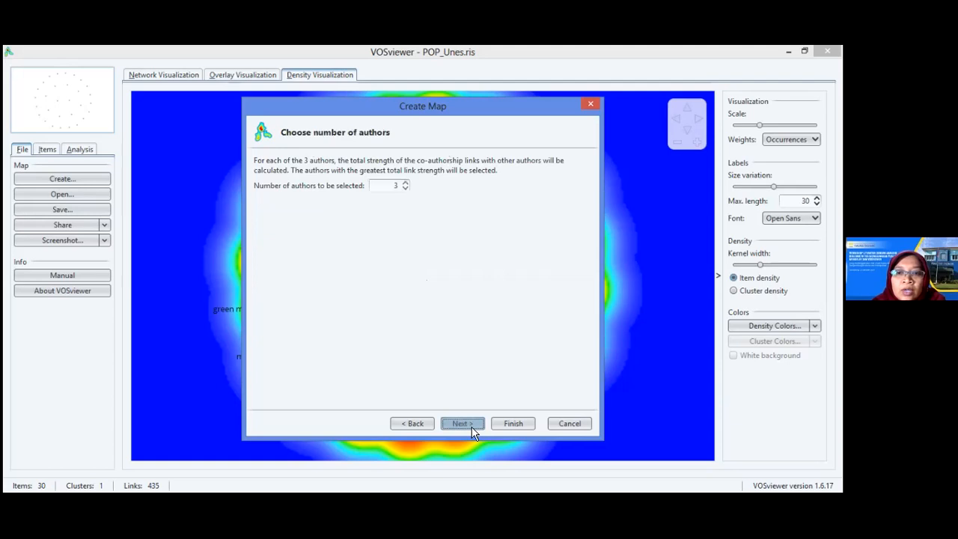
click(471, 426)
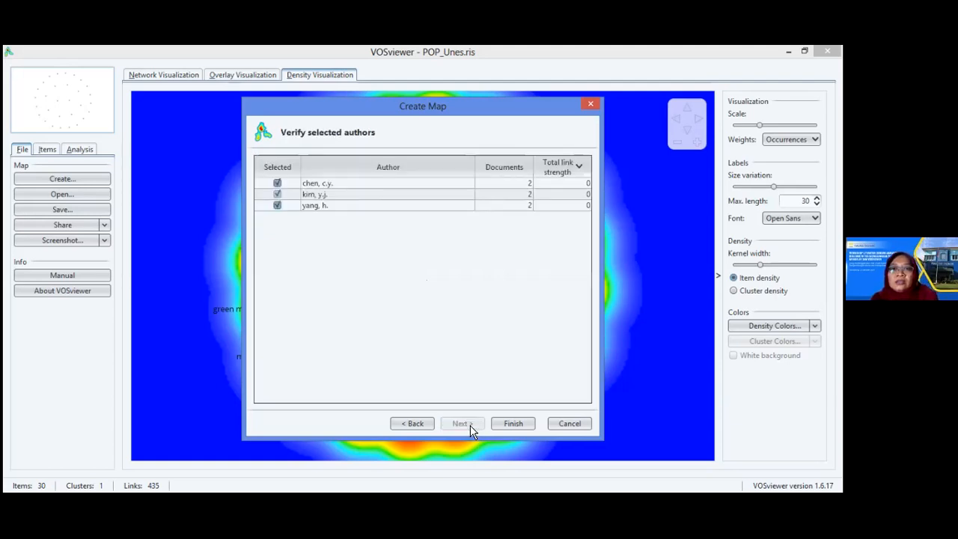
Create the co-authorship map from the verified authors and display it as a network visualization.
click(516, 193)
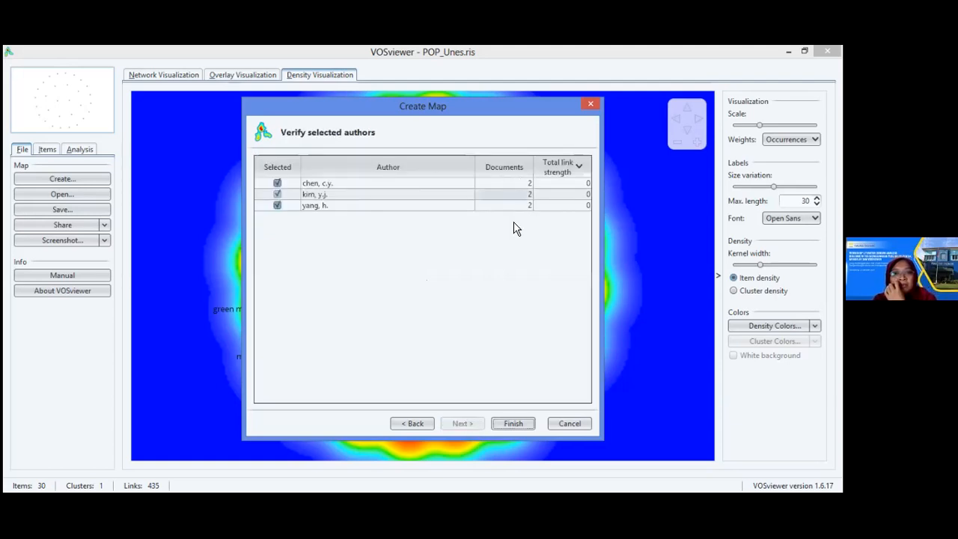
click(517, 185)
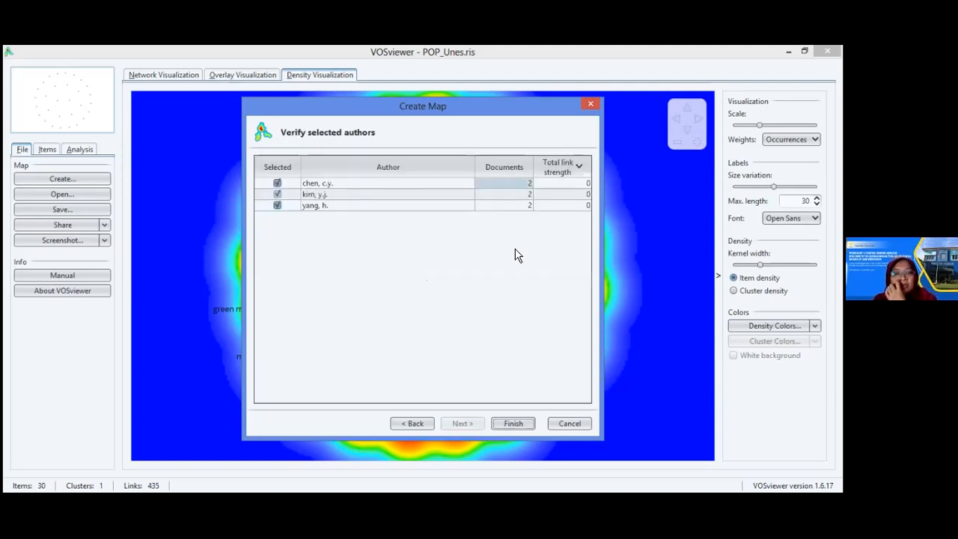
click(510, 425)
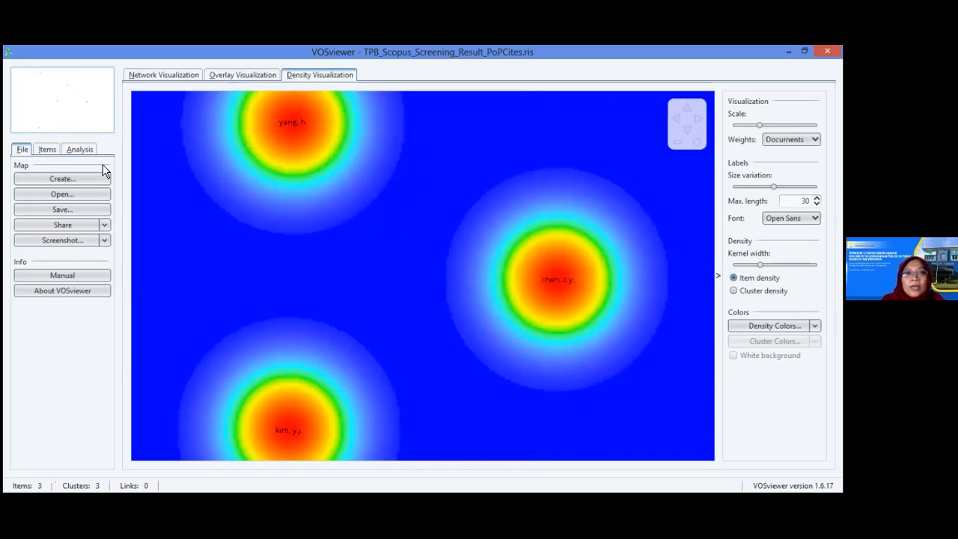
click(152, 75)
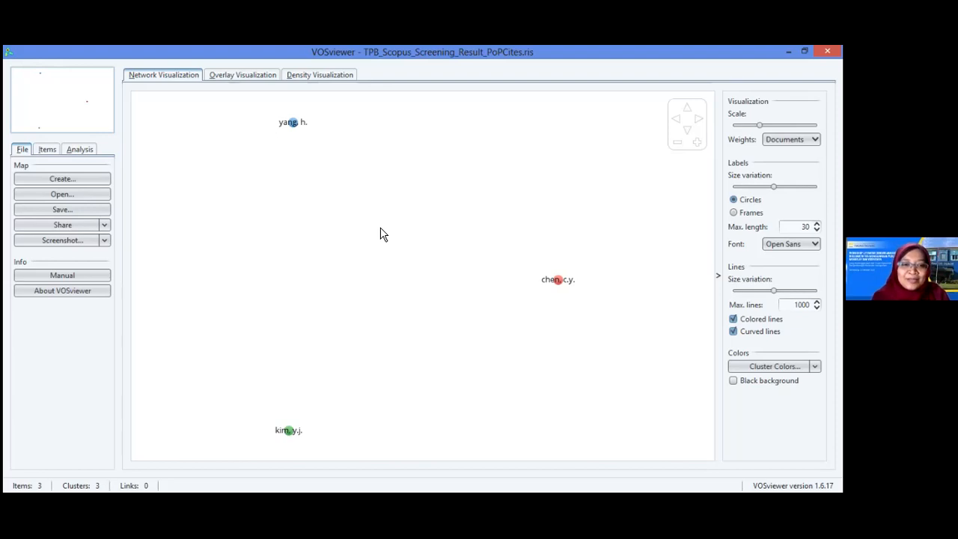
Switch to Scopus in the browser and search documents for tpb within all fields.
key(alt+Tab)
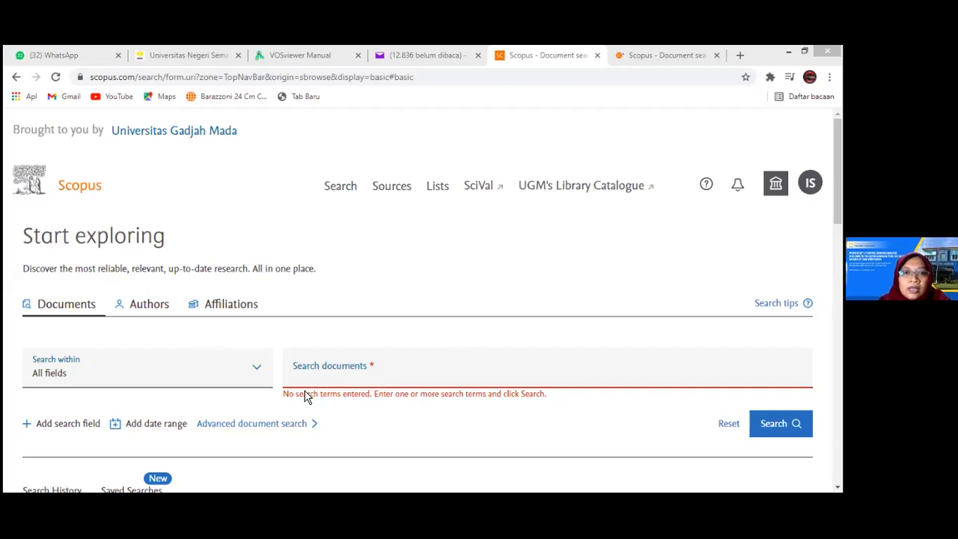
click(261, 374)
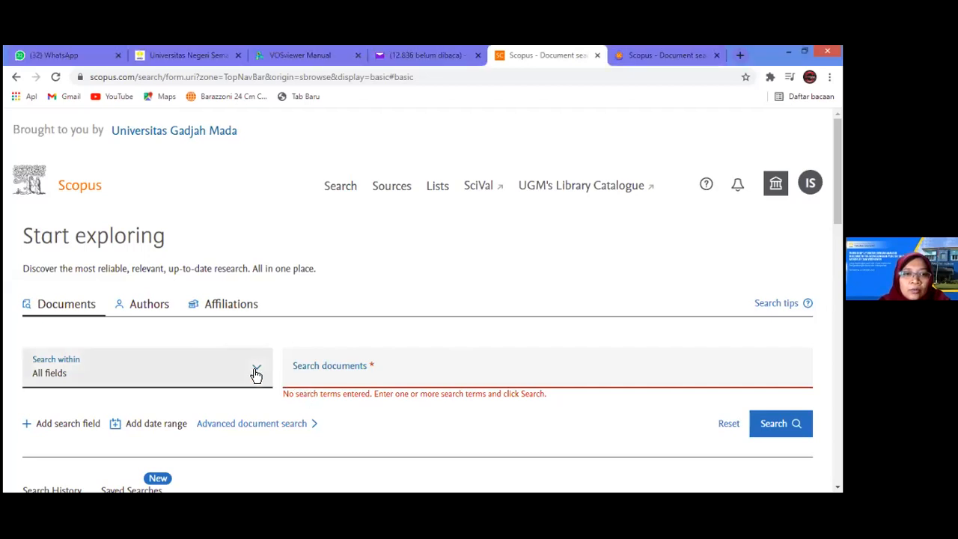
click(256, 374)
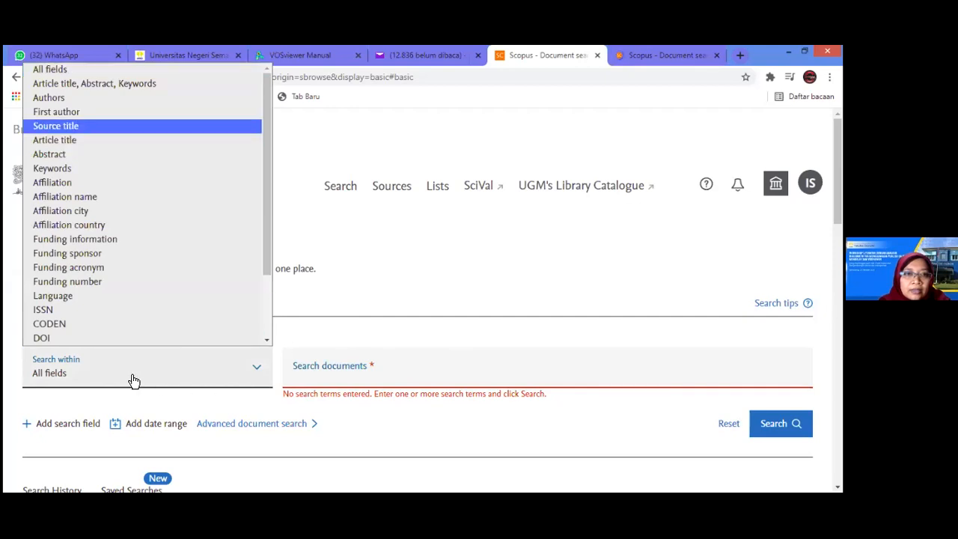
click(352, 379)
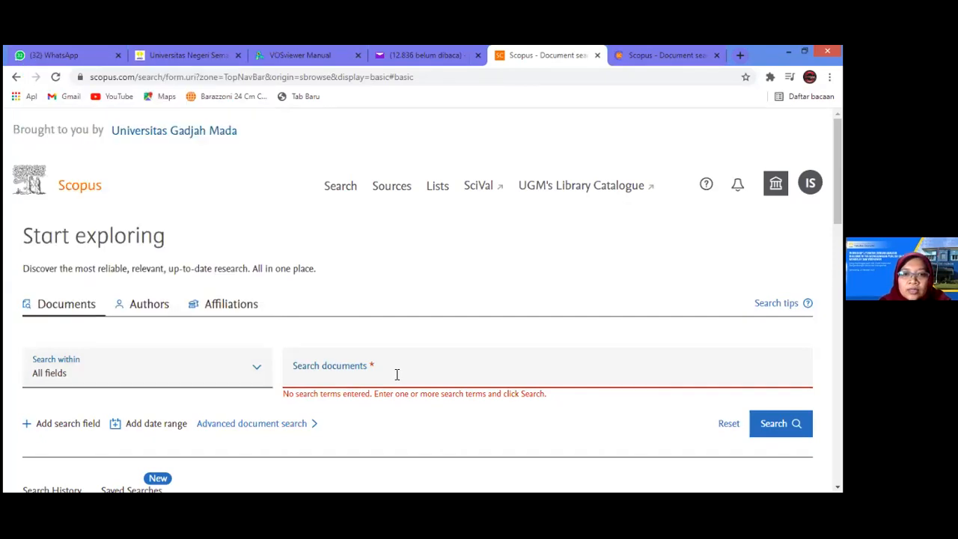
click(337, 376)
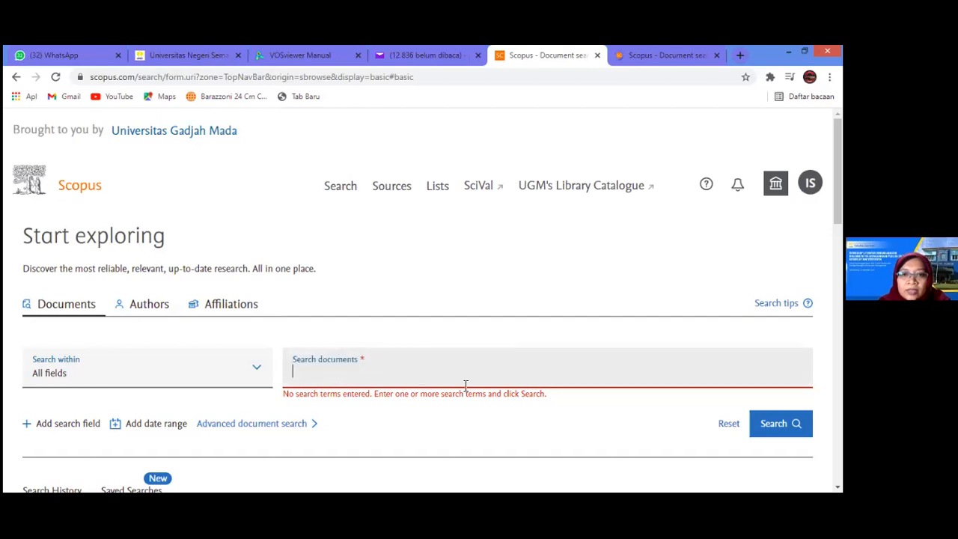
text(tpb)
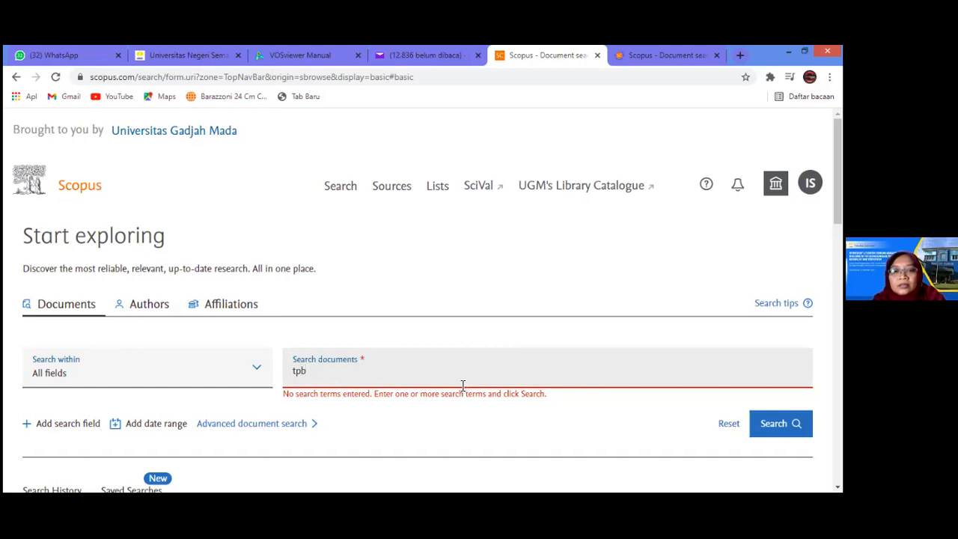
scroll(274, 352, down, 3)
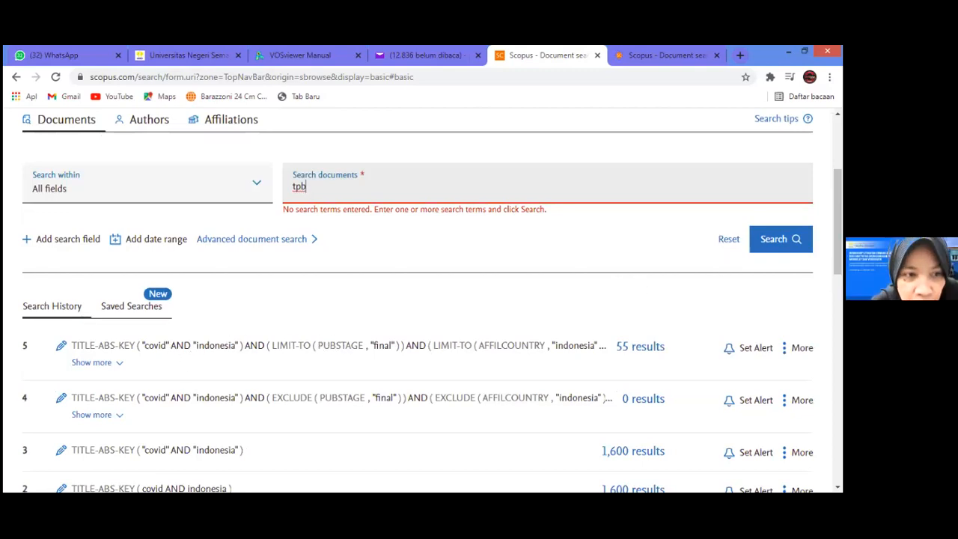
key(Return)
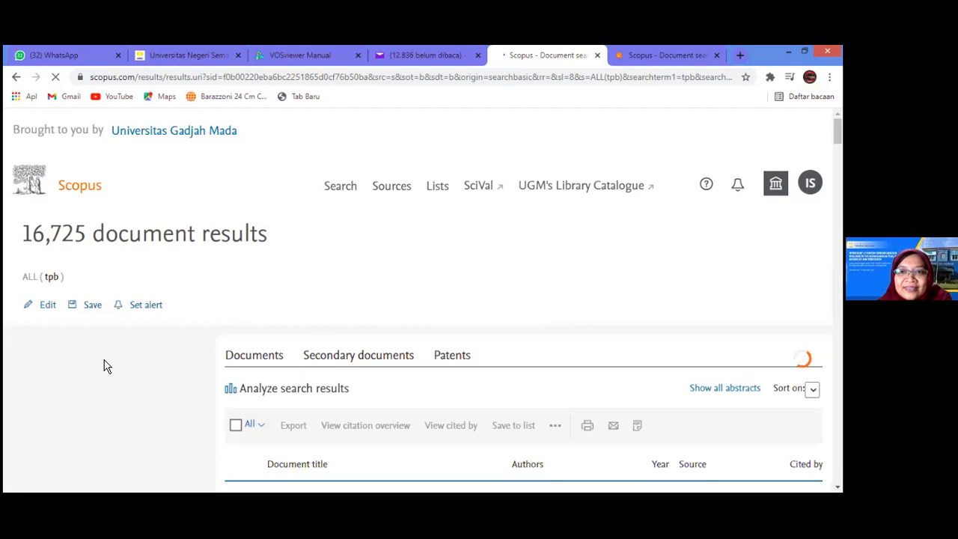
Look through the tpb document results and the open access and year options for refining them.
scroll(104, 366, down, 3)
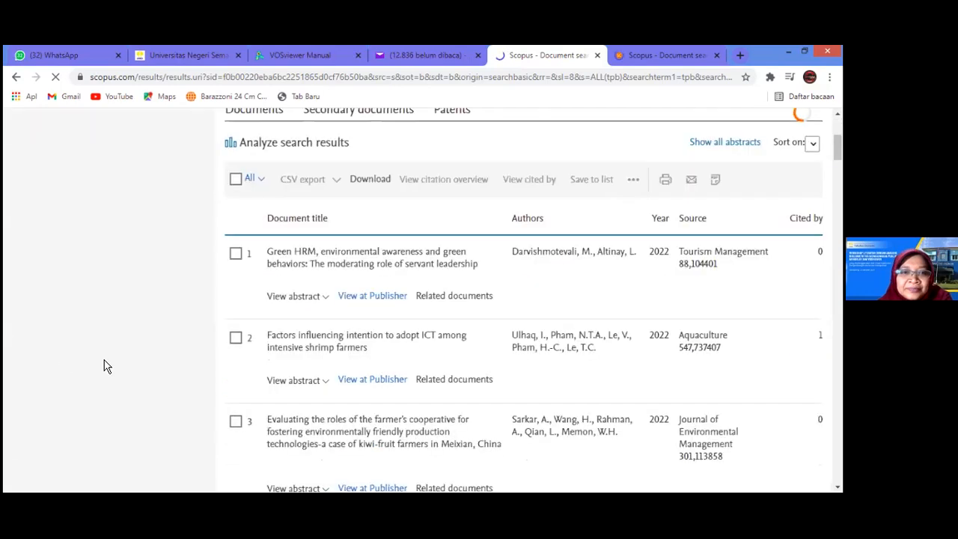
scroll(105, 367, up, 2)
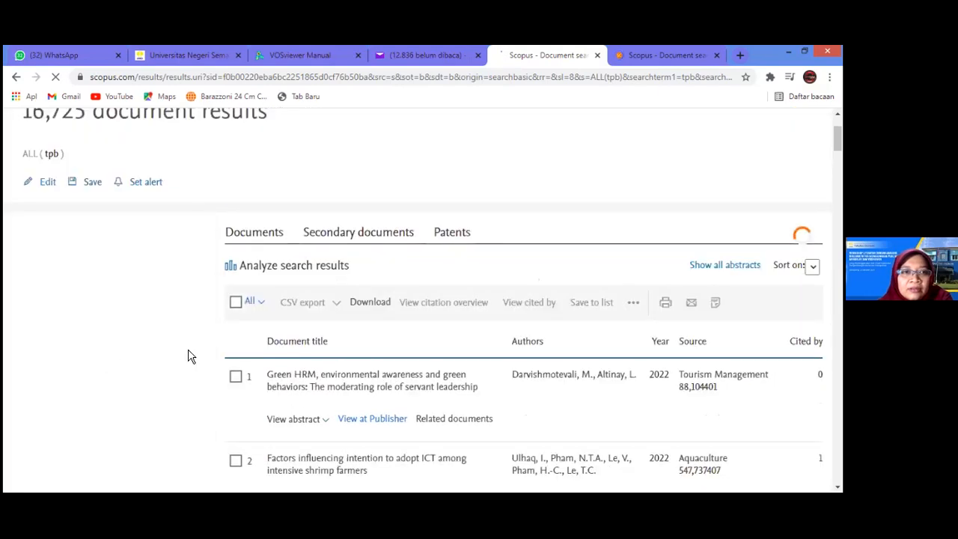
scroll(189, 356, up, 2)
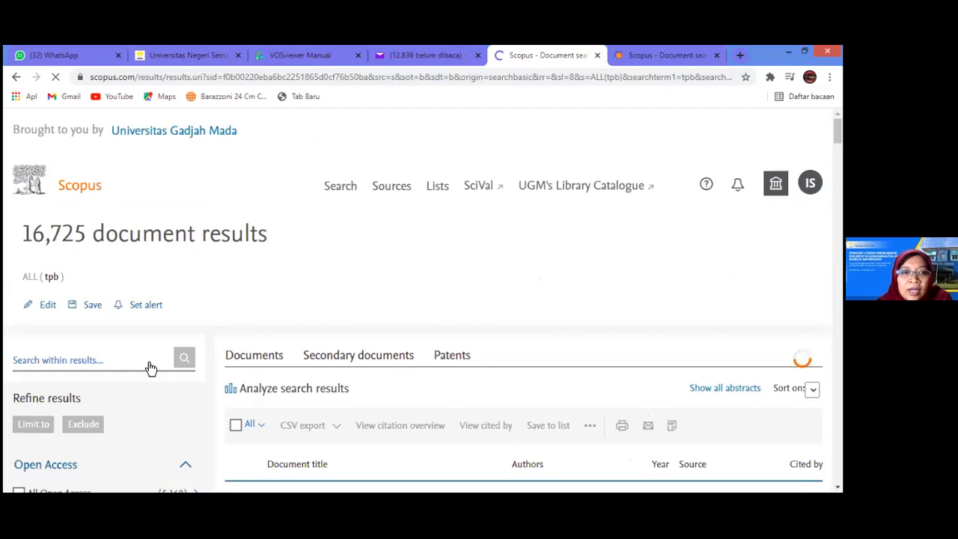
scroll(72, 336, down, 3)
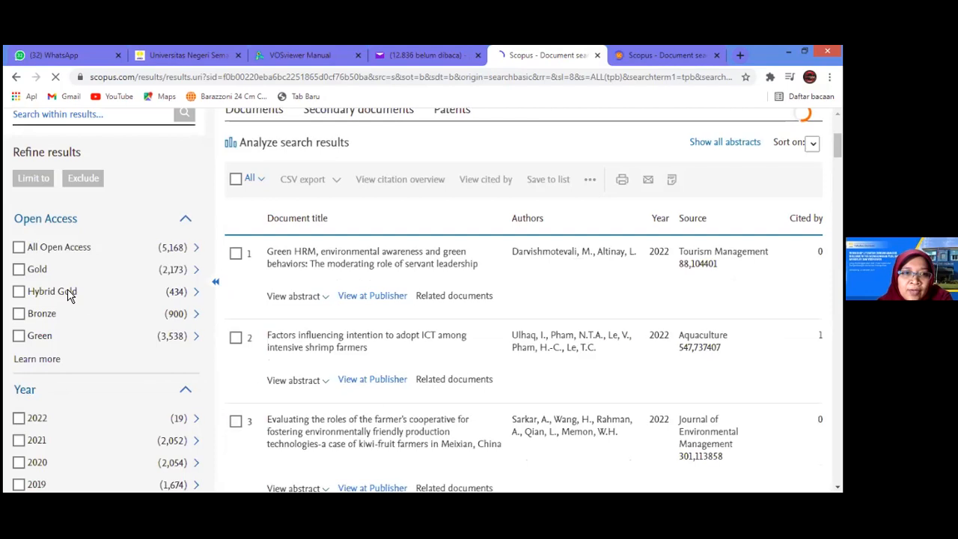
scroll(71, 364, down, 1)
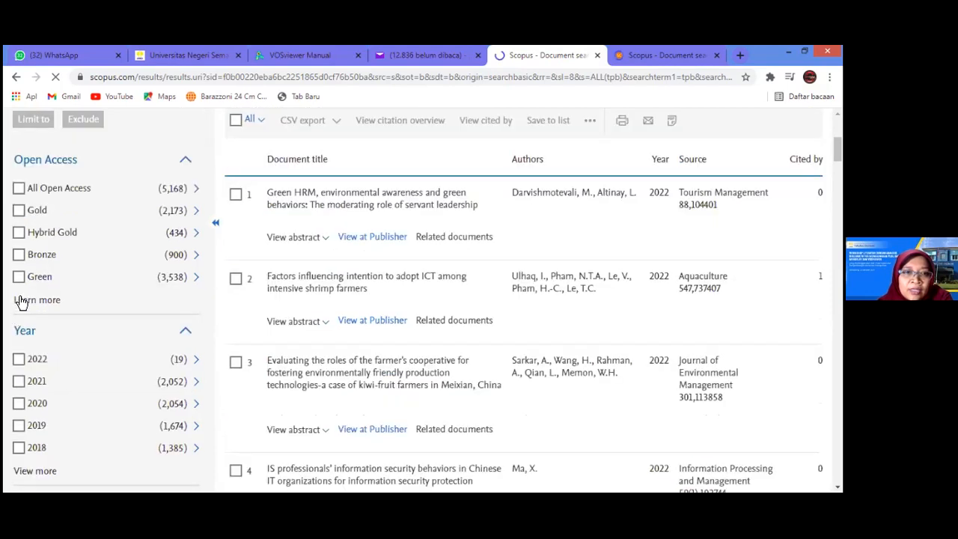
scroll(21, 301, down, 1)
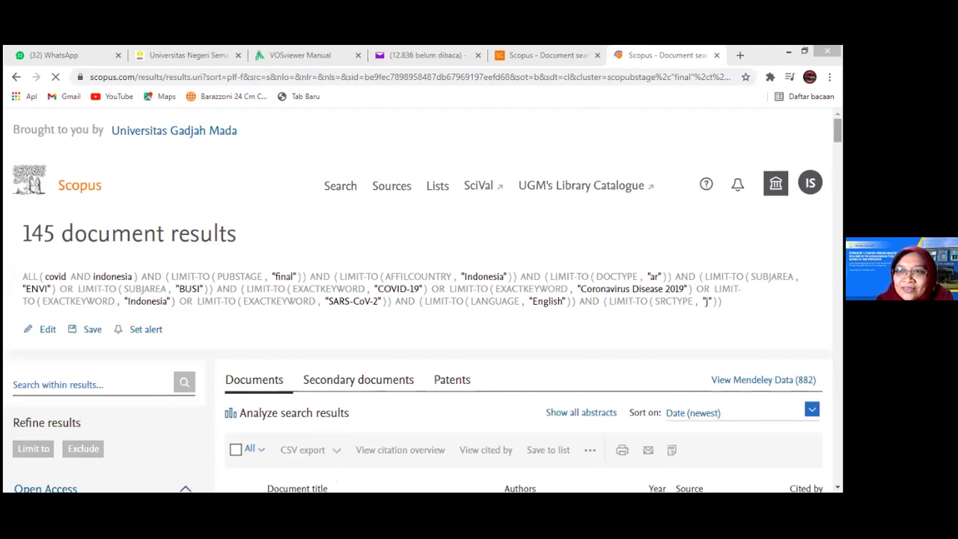
Review the filtered covid and indonesia document results in the other Scopus tab and open their search results analysis.
scroll(419, 300, down, 3)
scroll(419, 300, down, 1)
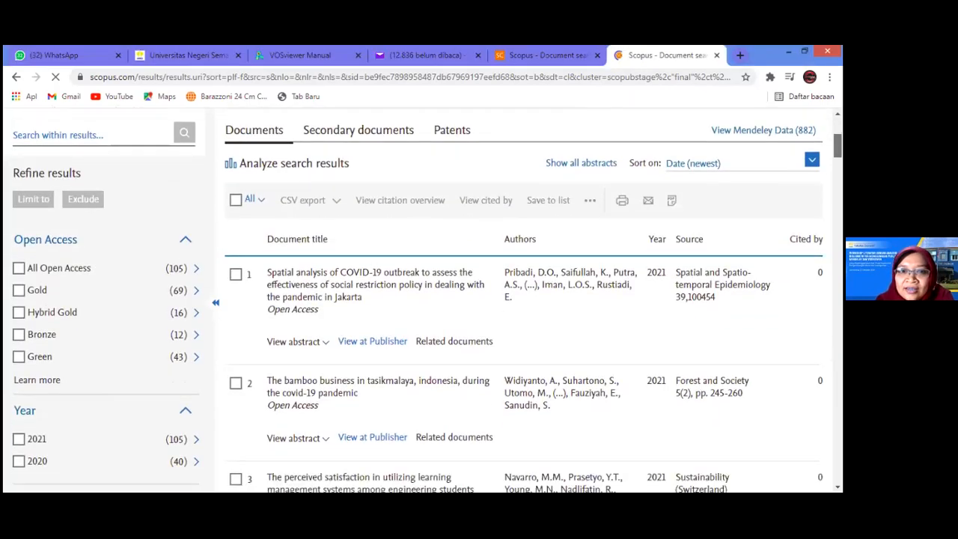
scroll(419, 299, up, 2)
scroll(494, 338, up, 1)
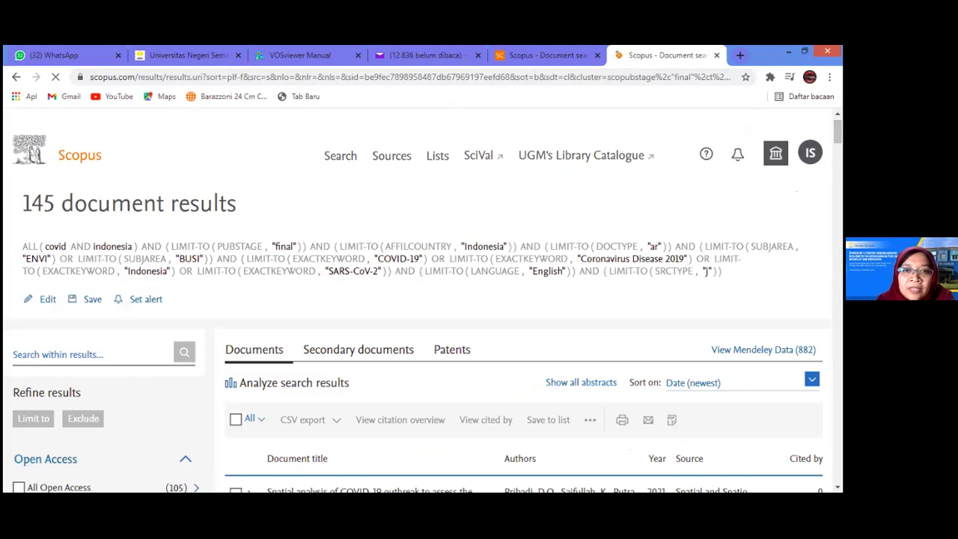
scroll(420, 299, down, 2)
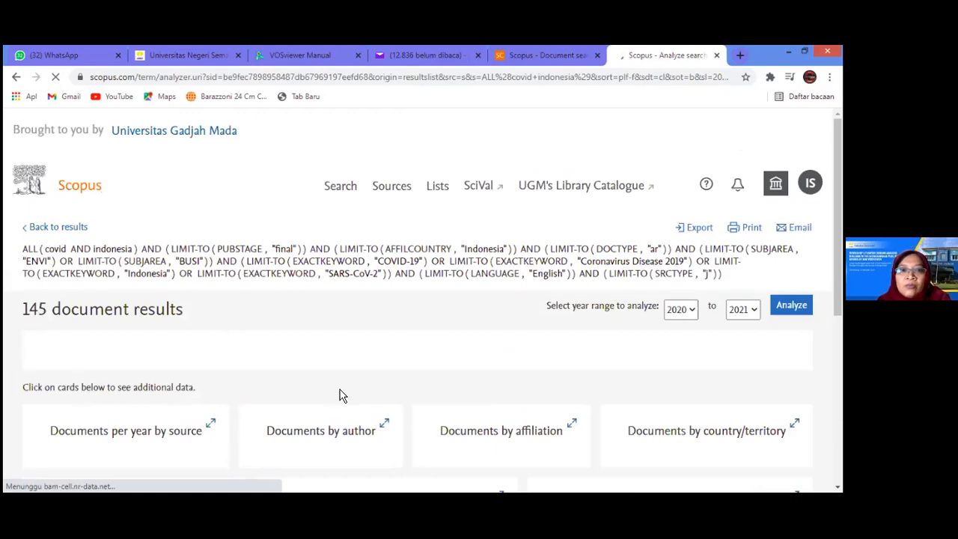
Examine the analysis cards by source, author, affiliation, country, type, subject area and funding sponsor.
scroll(339, 396, down, 5)
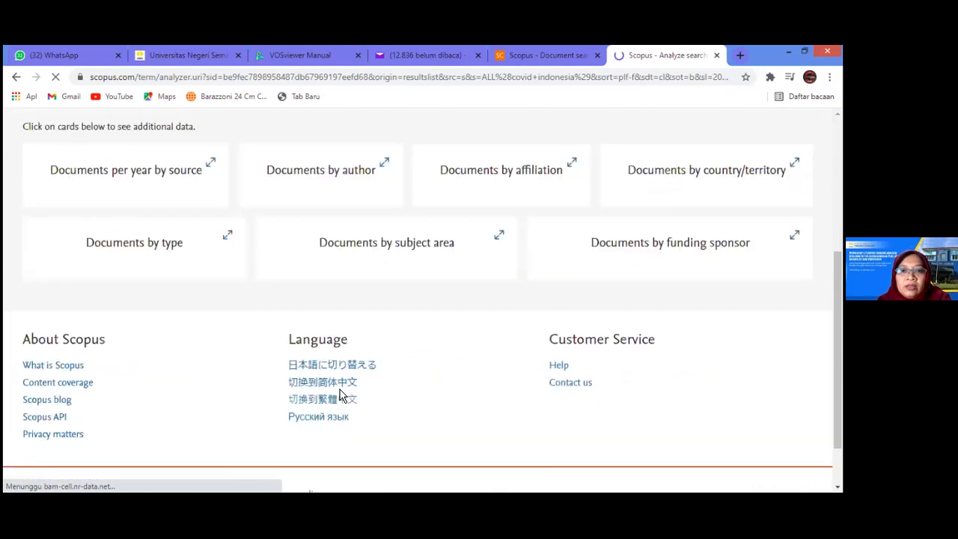
scroll(339, 396, down, 1)
scroll(339, 395, up, 5)
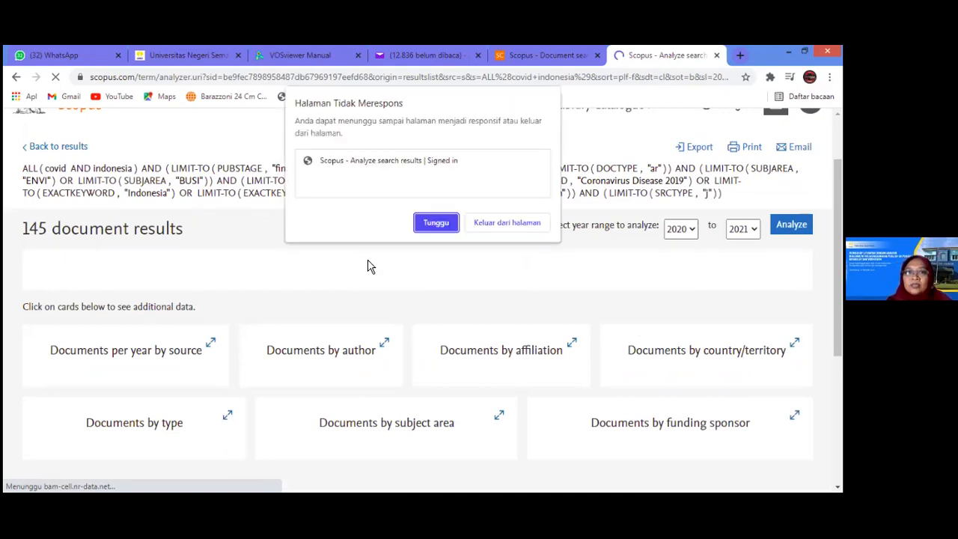
Review the documents-by-year analysis of the covid and indonesia search and return to its document results.
click(443, 224)
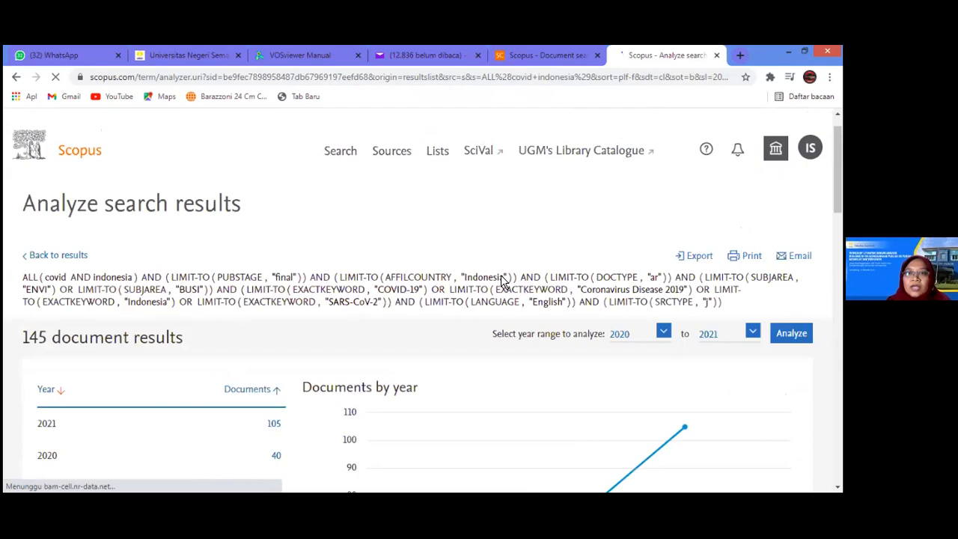
scroll(503, 277, down, 10)
scroll(502, 276, up, 9)
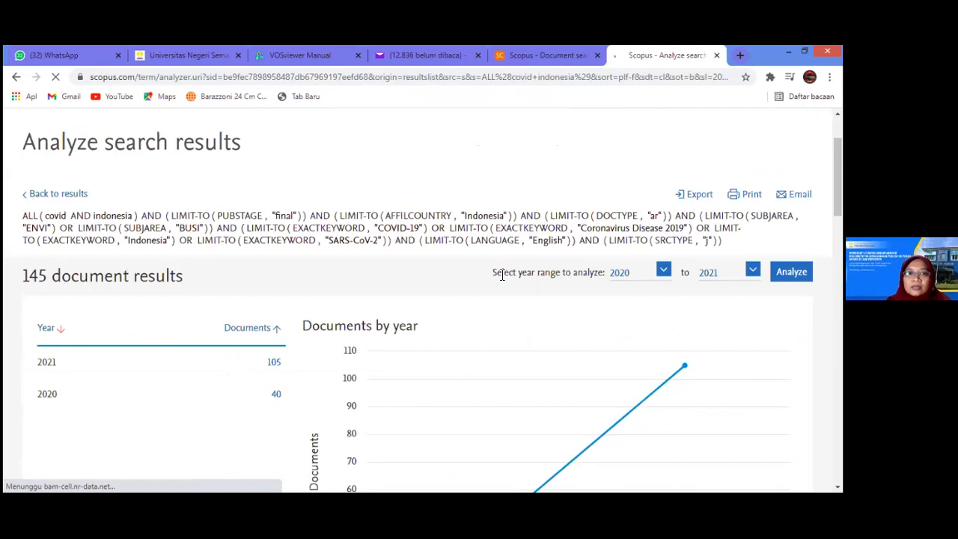
scroll(498, 277, up, 1)
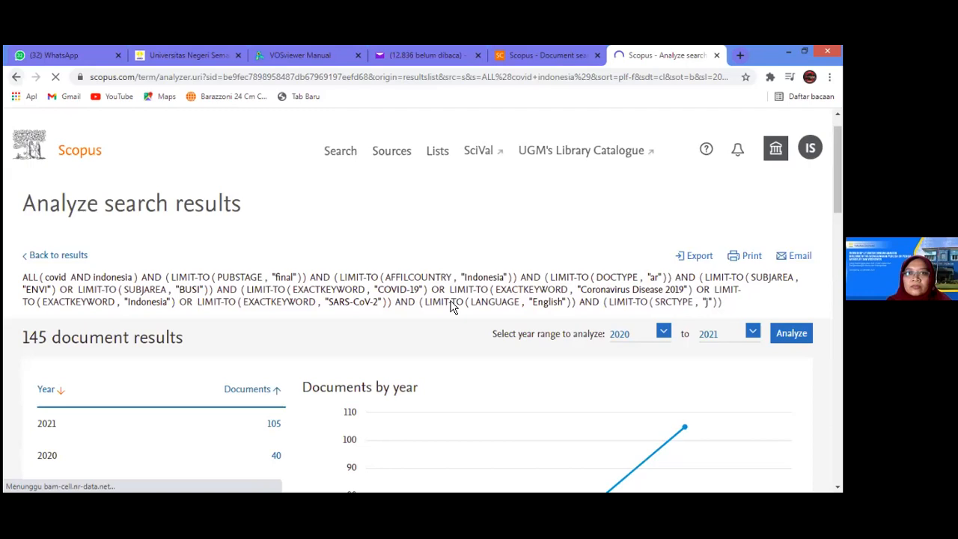
scroll(451, 304, down, 1)
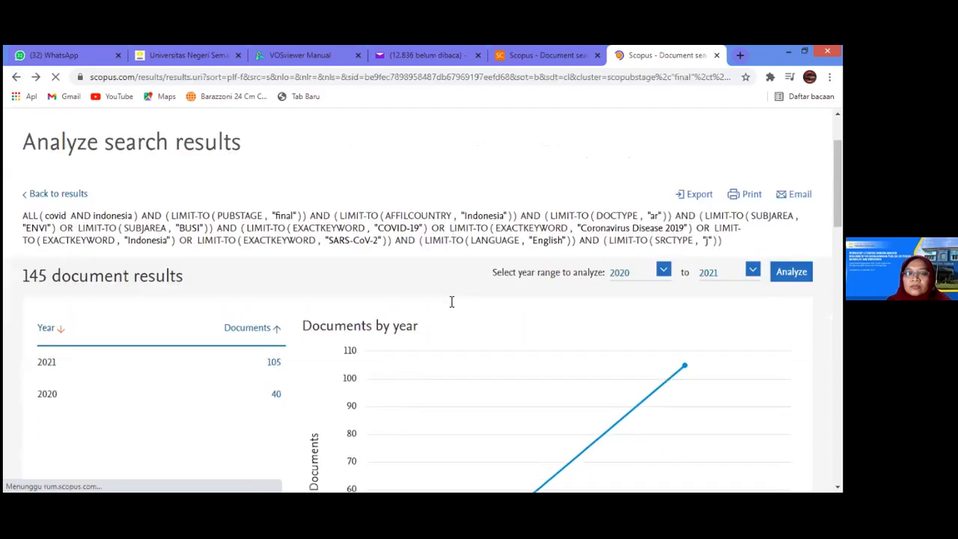
scroll(452, 302, down, 2)
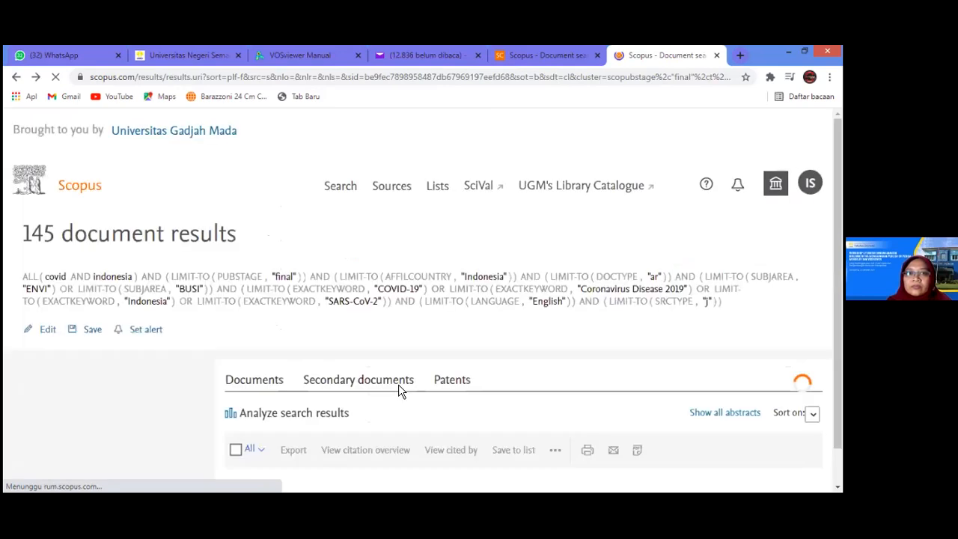
click(398, 387)
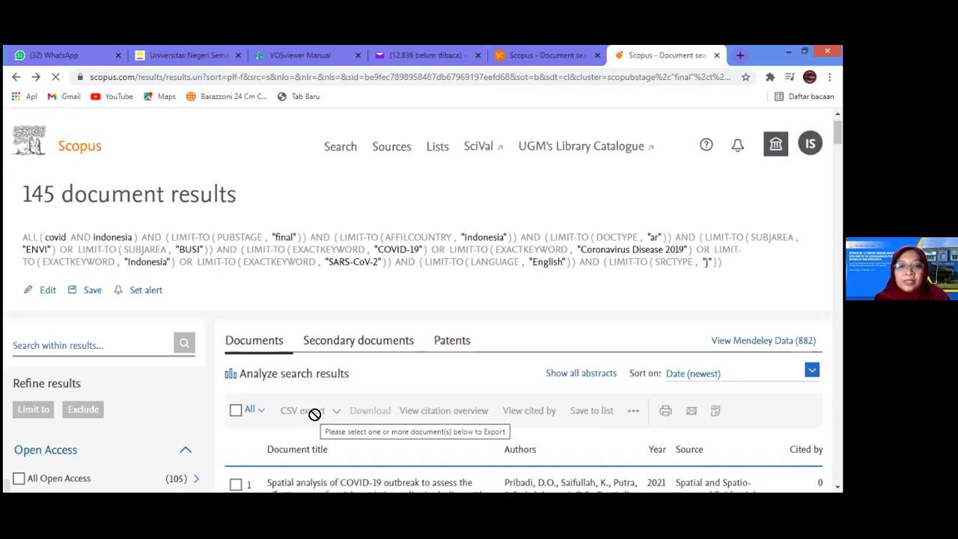
Select all of the covid and indonesia document results and export them as a CSV file.
click(237, 416)
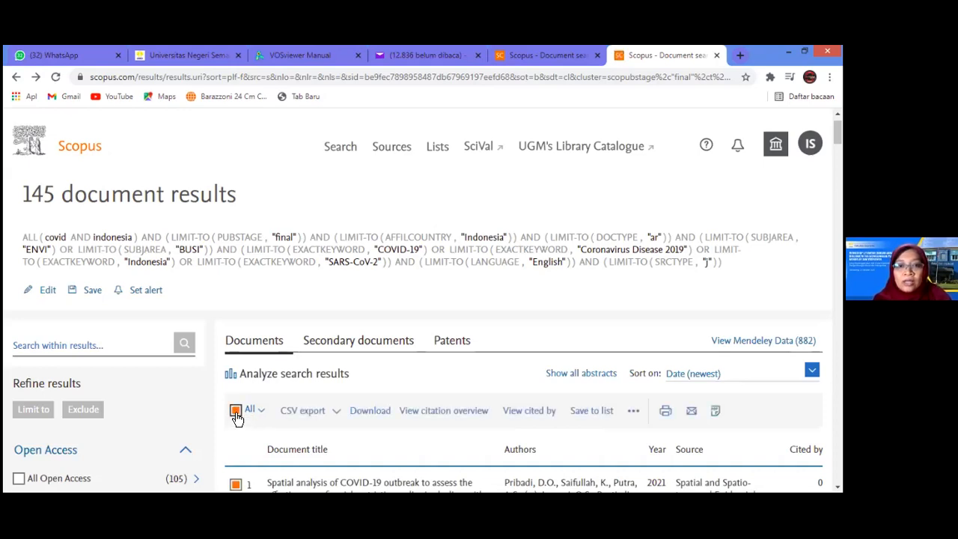
click(324, 418)
scroll(329, 352, down, 2)
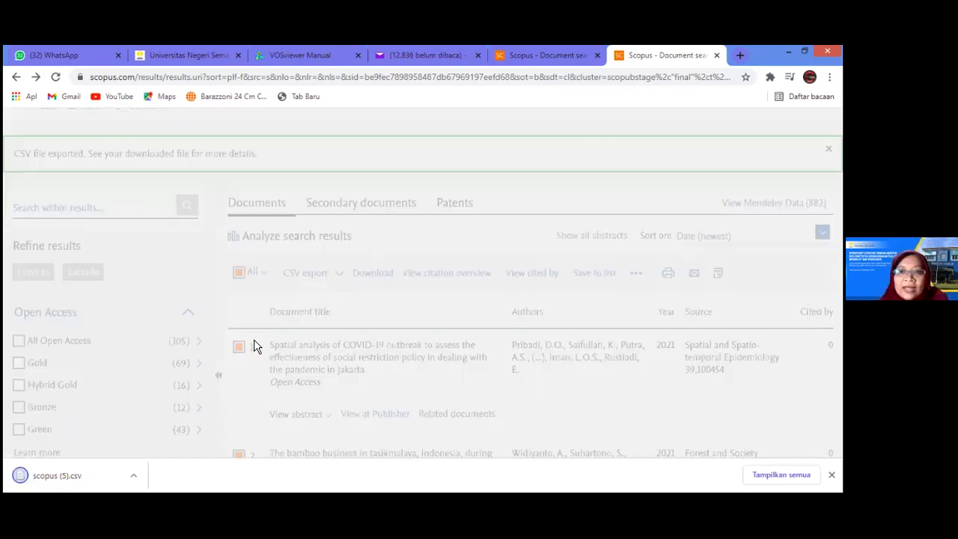
Look through the export methods and information options, including the funding details and excluding them again.
scroll(225, 339, down, 1)
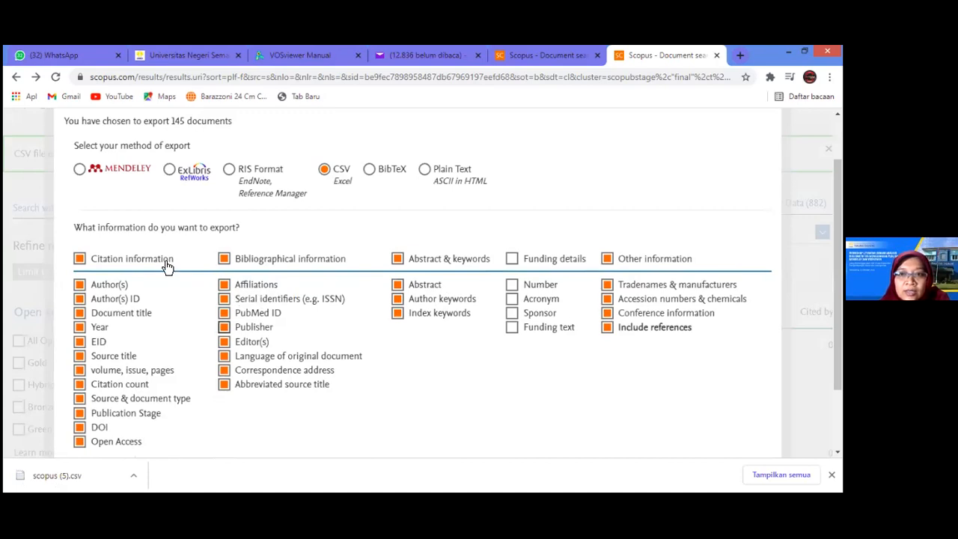
click(512, 260)
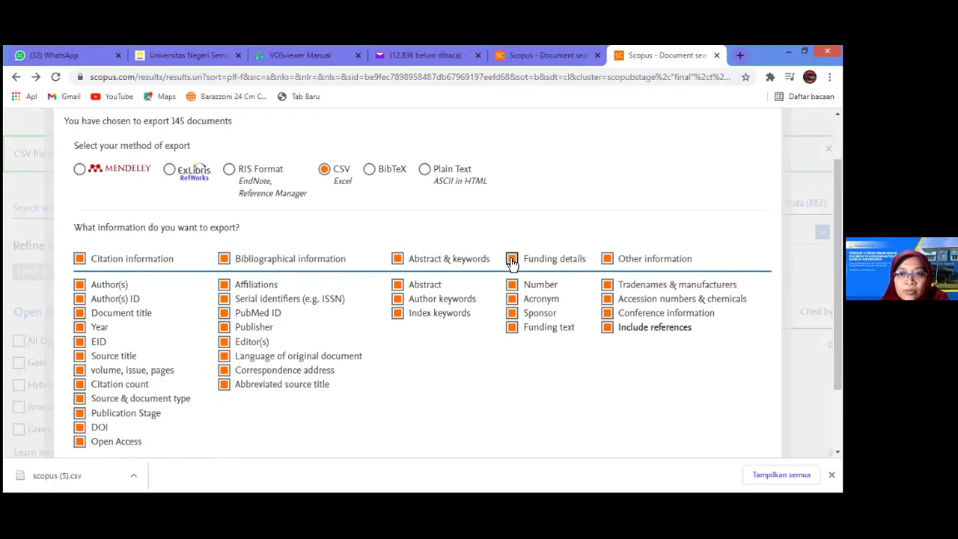
click(512, 260)
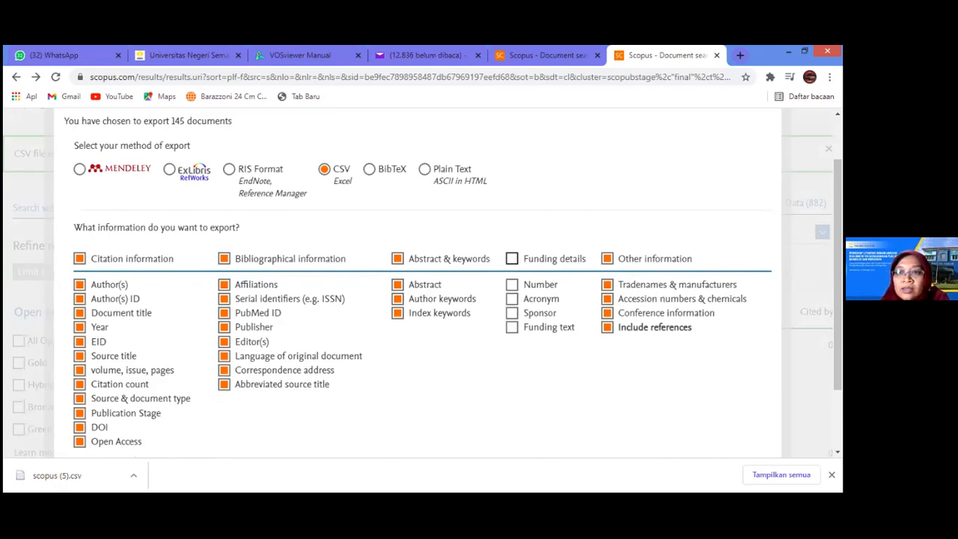
scroll(271, 358, down, 1)
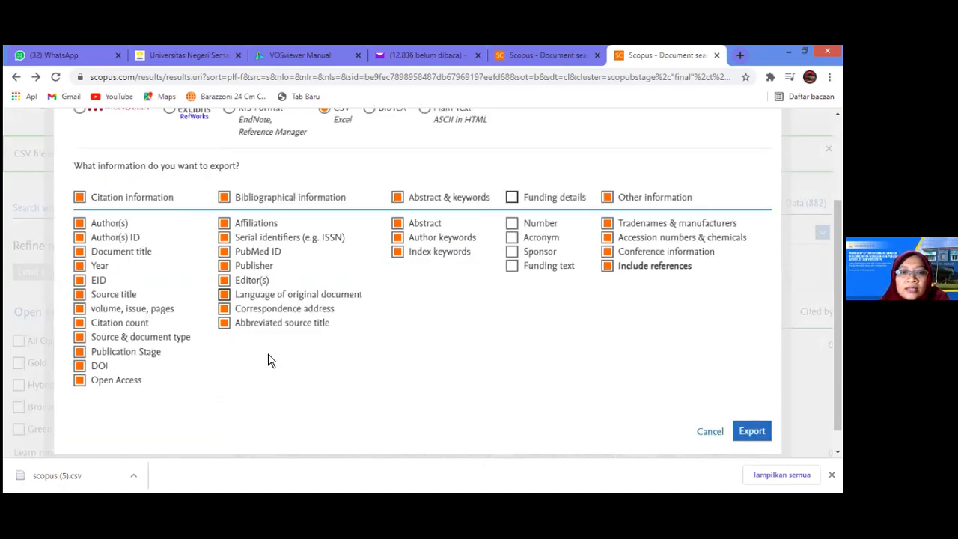
scroll(265, 297, up, 1)
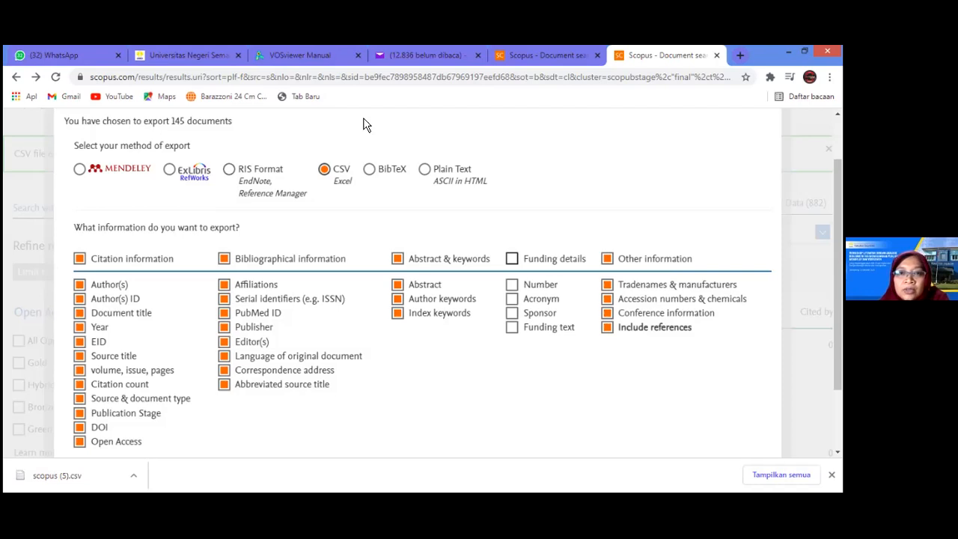
scroll(367, 125, down, 2)
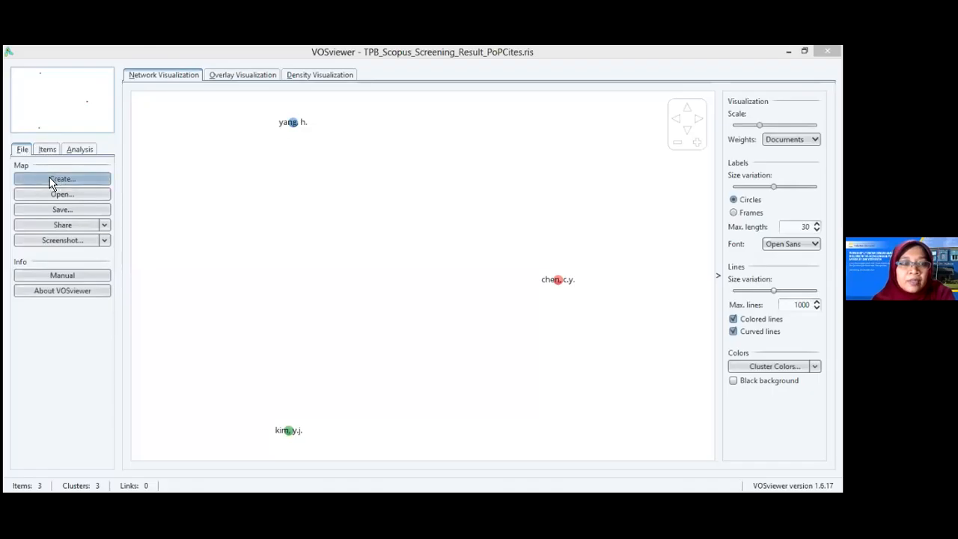
Switch to VOSviewer and start a new map based on text data, reading data from bibliographic database files.
click(51, 180)
click(259, 242)
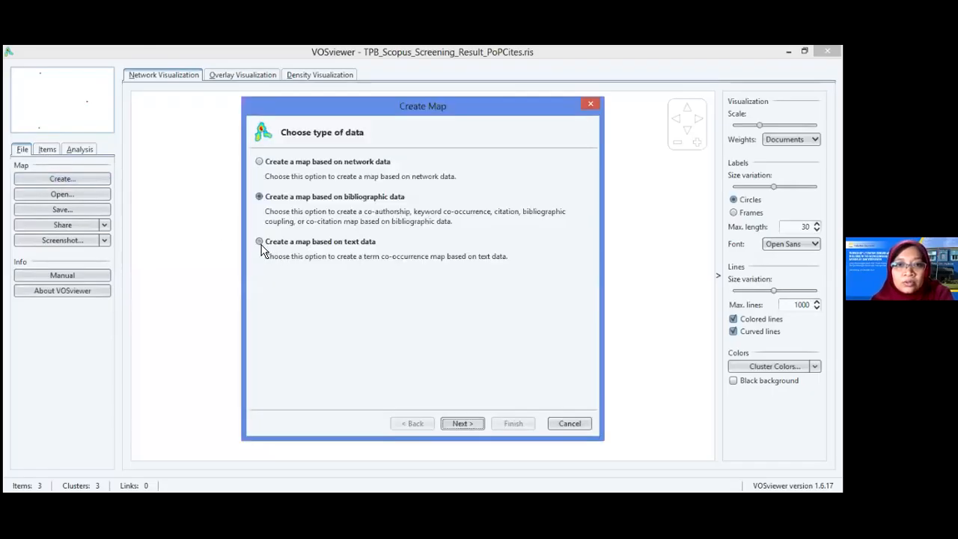
click(463, 424)
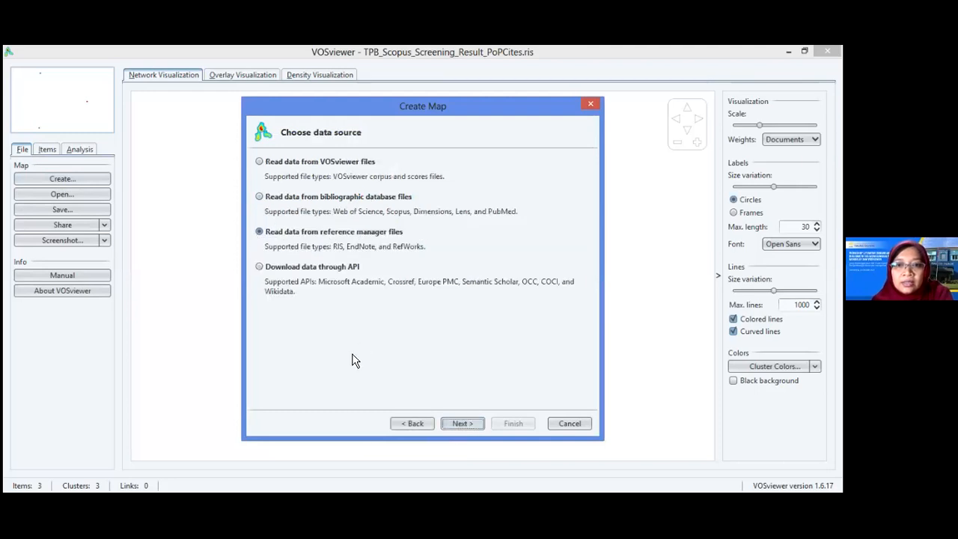
drag(300, 107, 325, 240)
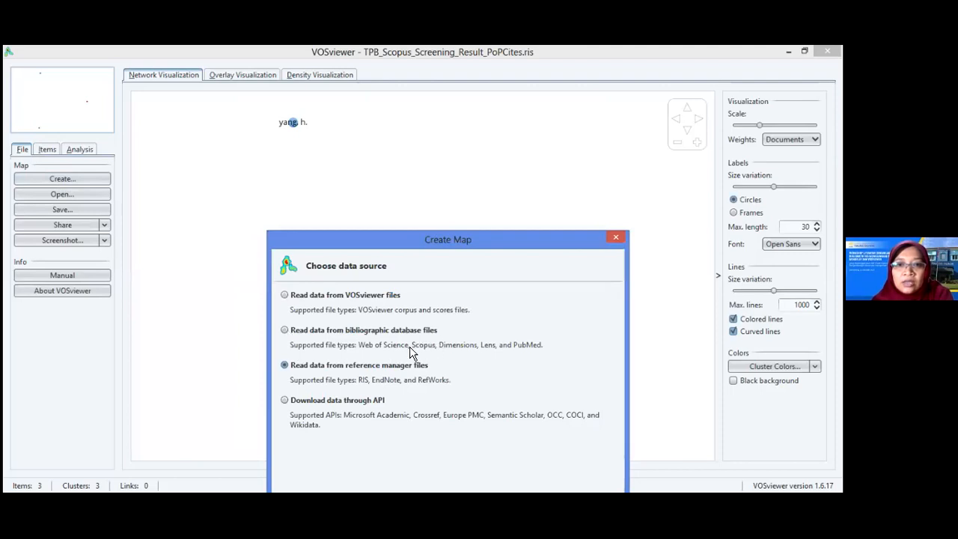
click(286, 332)
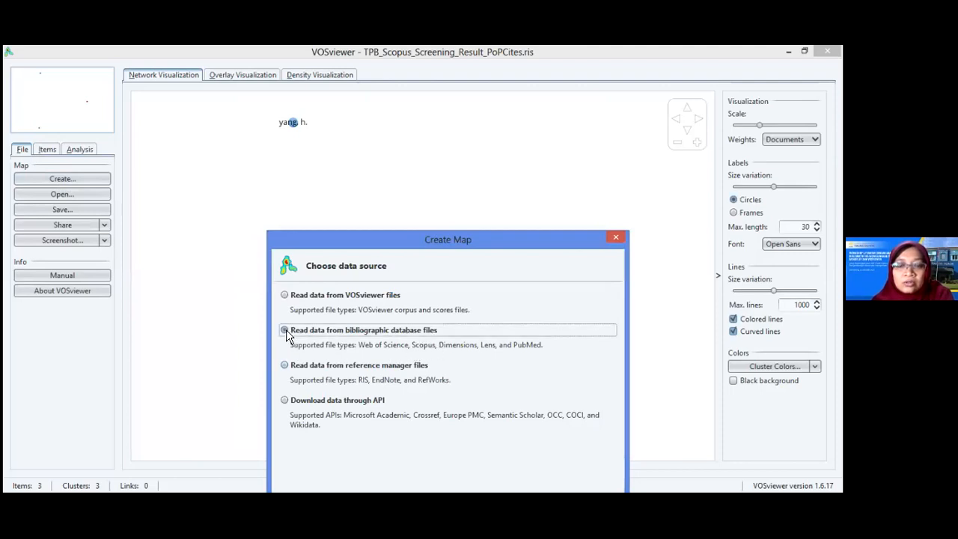
drag(534, 237, 538, 93)
click(486, 412)
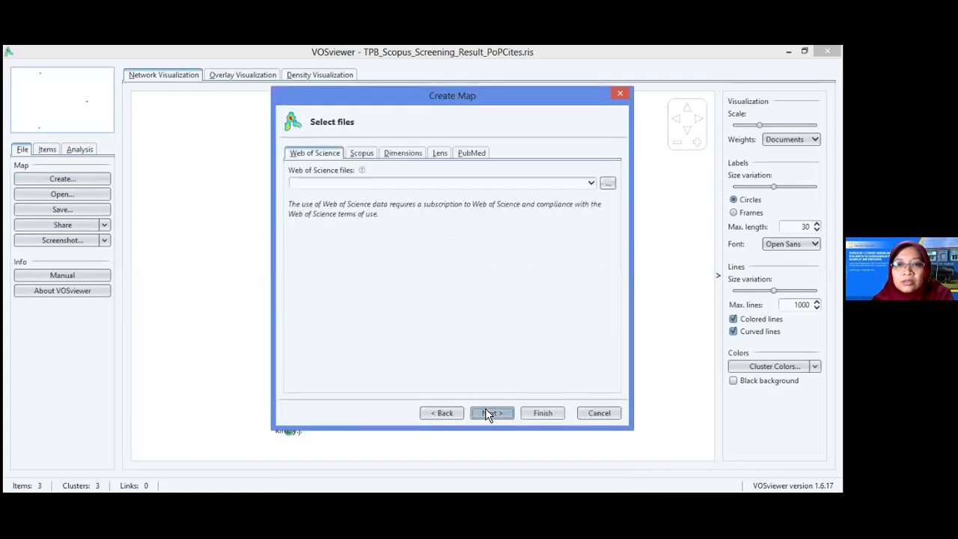
Load Covid_Indo145.csv from the Paper folder as the Scopus file for the map.
drag(394, 97, 510, 61)
click(479, 116)
click(724, 147)
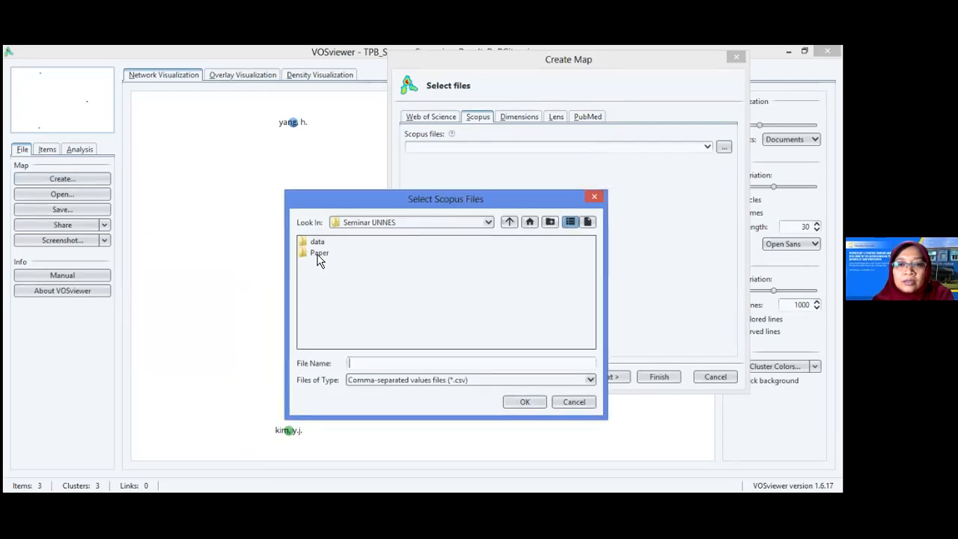
double_click(317, 254)
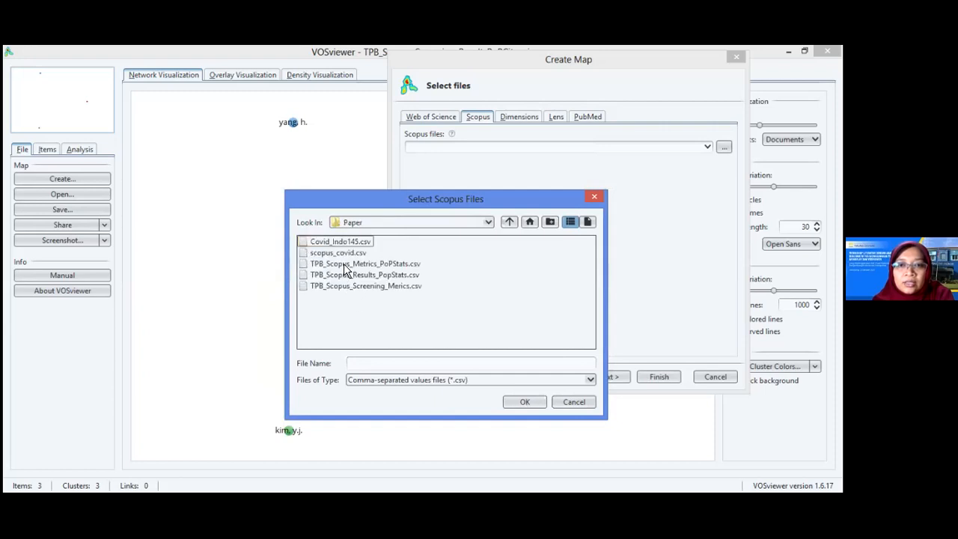
click(340, 240)
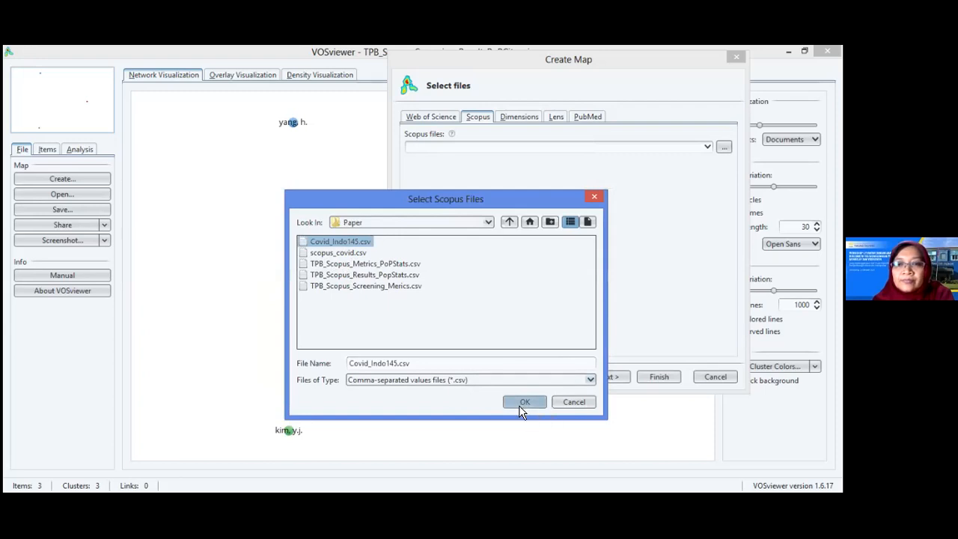
click(524, 403)
click(608, 377)
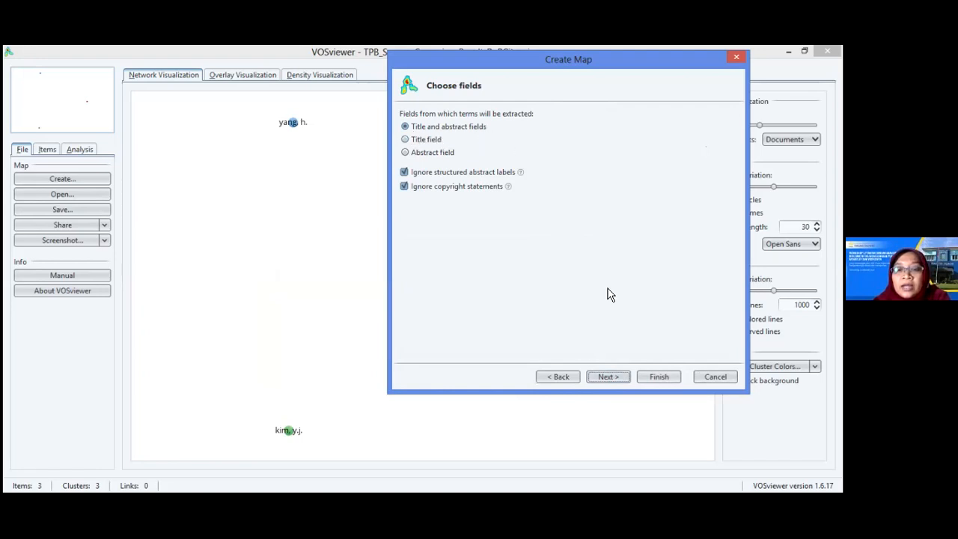
Extract terms from the title and abstract fields using binary counting and the thesaurus file thesaurus_tpb.txt.
click(608, 376)
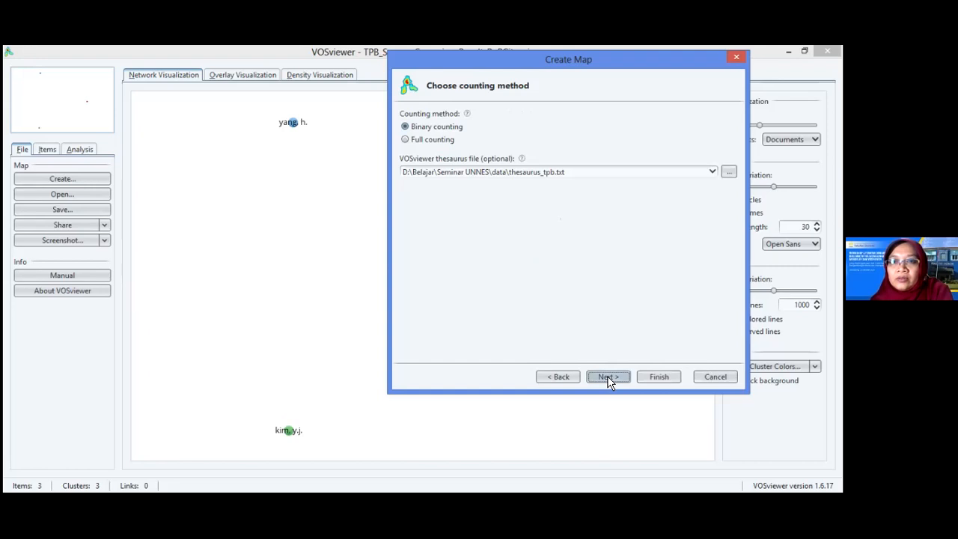
click(608, 377)
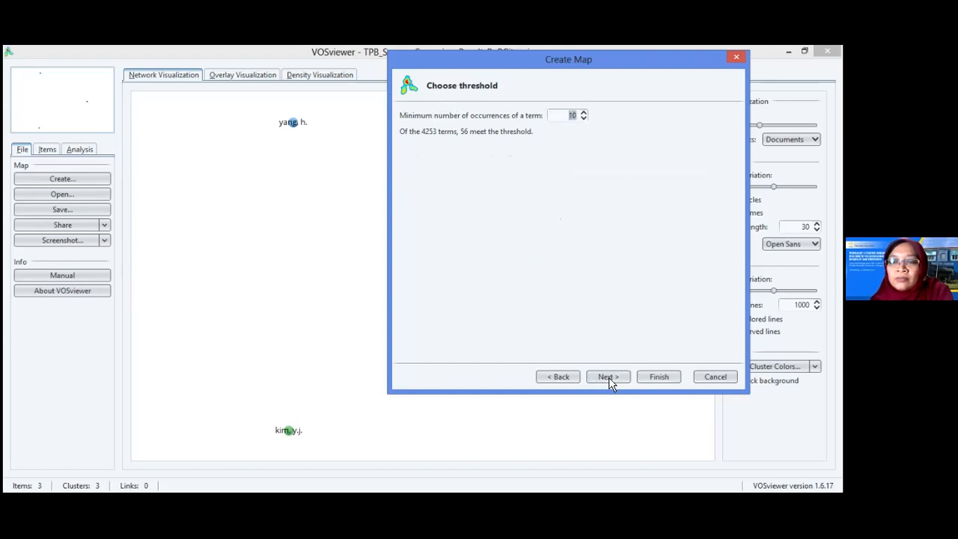
Lower the minimum number of occurrences of a term and set the number of terms to be selected to 74.
click(583, 118)
click(583, 118)
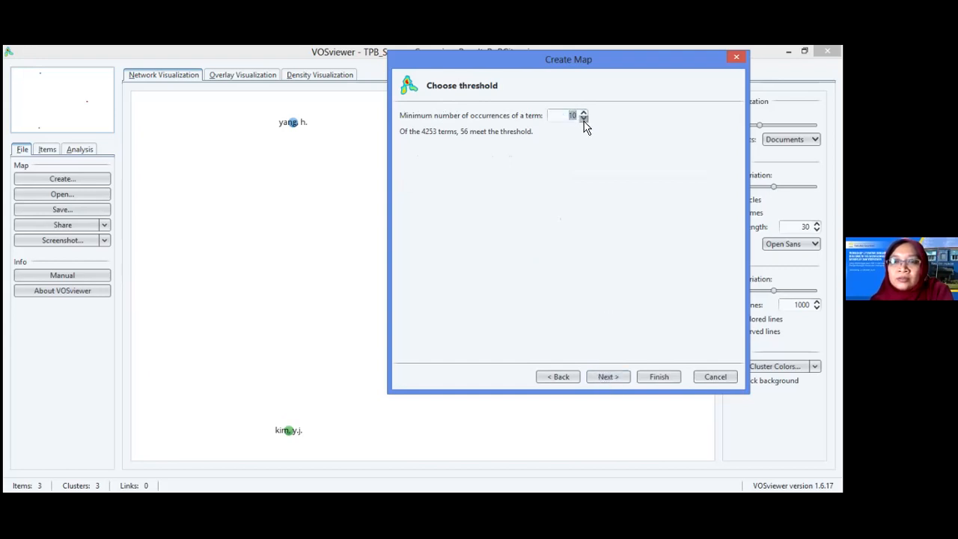
click(598, 369)
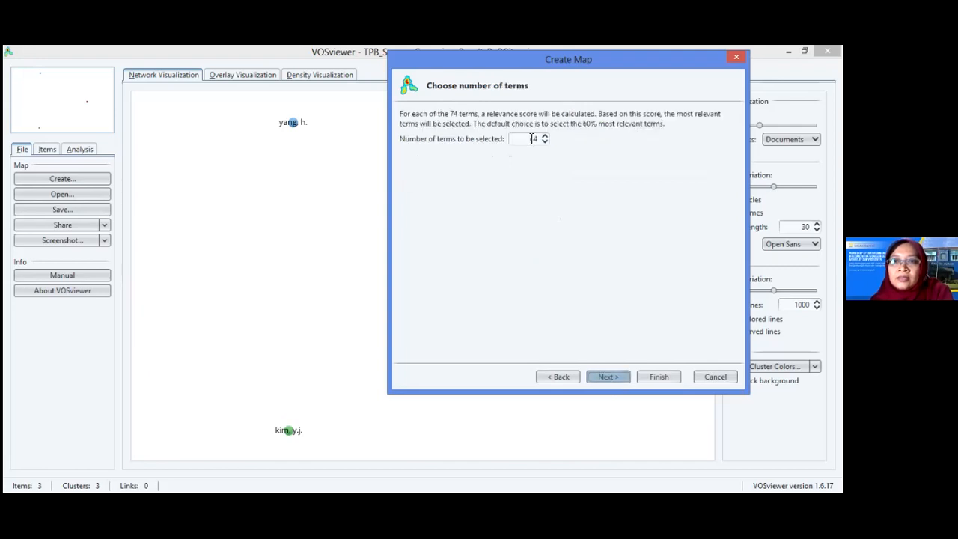
text(74)
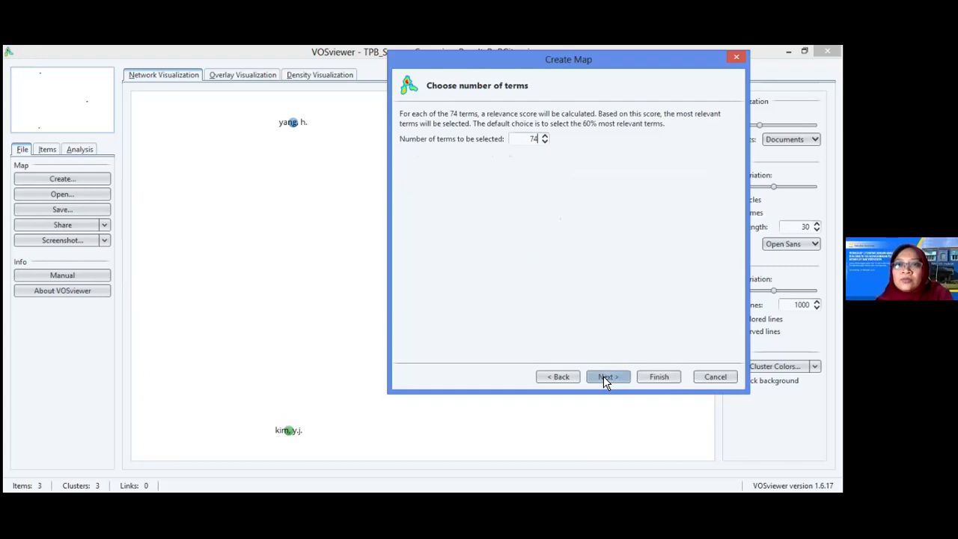
click(603, 376)
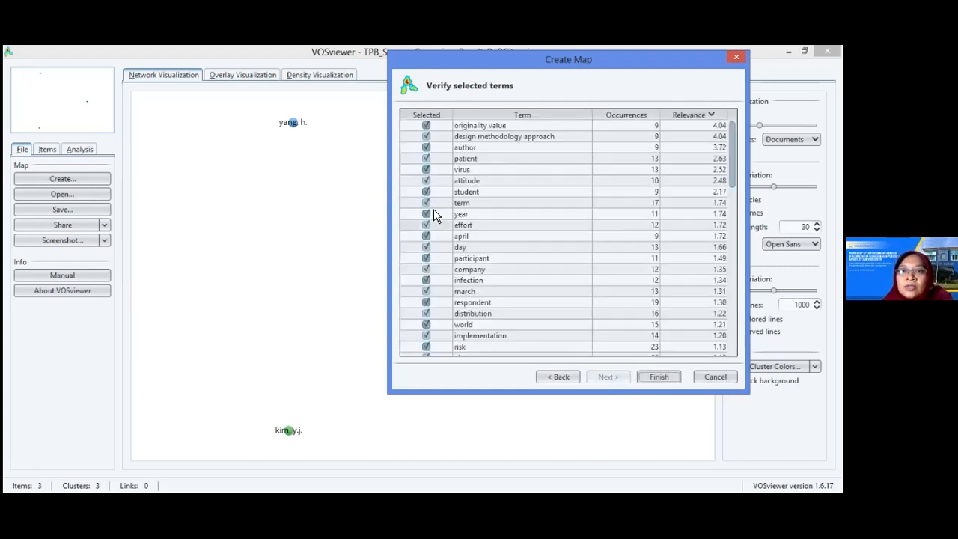
Look through the terms selected for the map and exclude the term "use".
click(479, 281)
scroll(479, 287, down, 3)
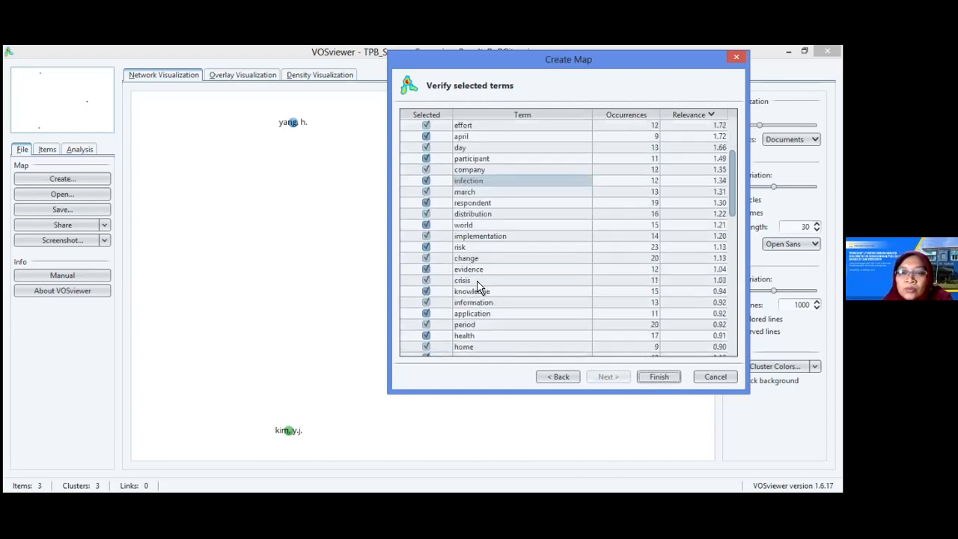
scroll(480, 286, down, 1)
scroll(479, 287, down, 2)
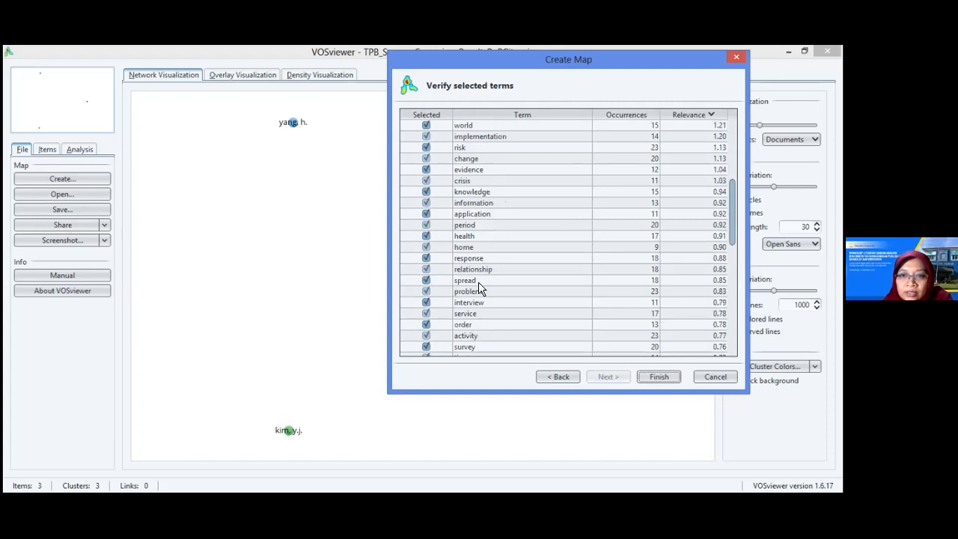
click(479, 283)
scroll(479, 284, down, 1)
scroll(478, 284, down, 2)
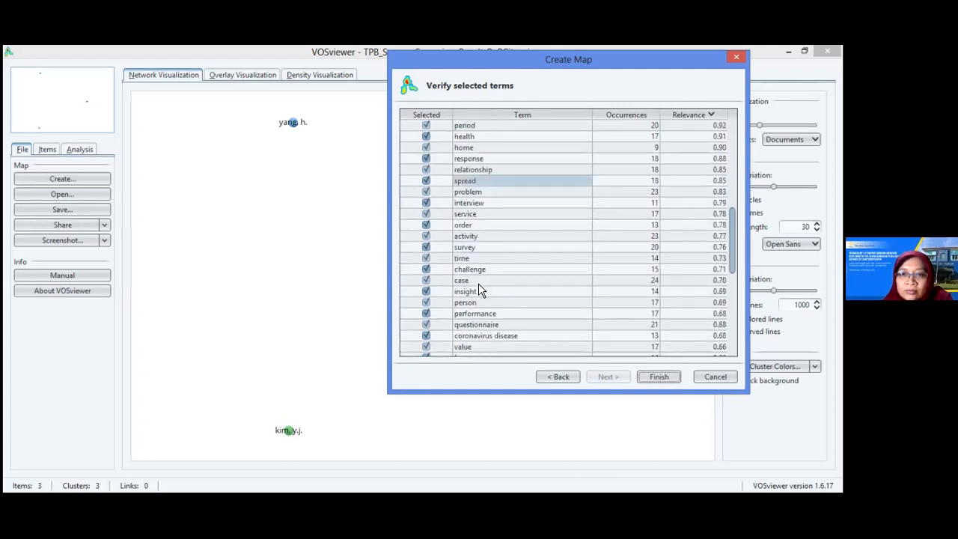
scroll(479, 285, down, 3)
click(478, 283)
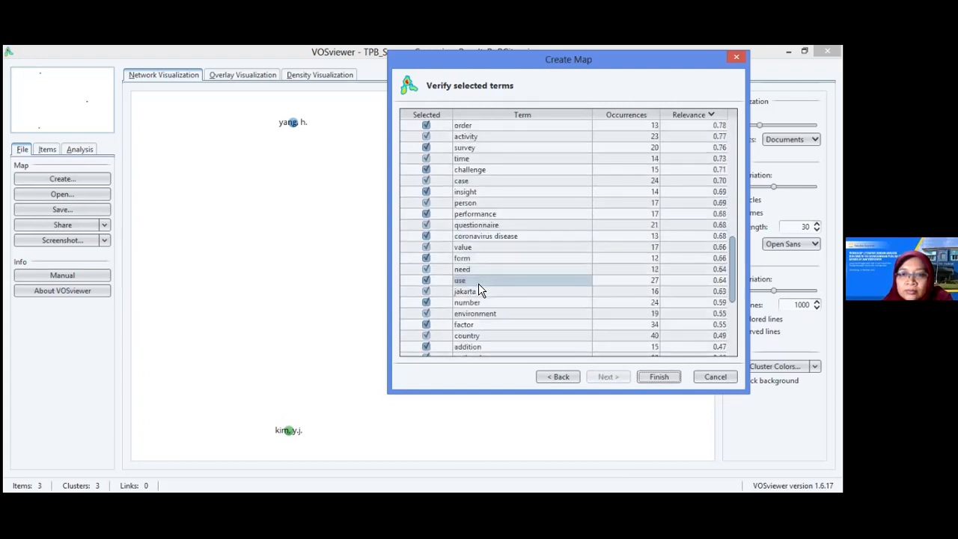
click(427, 282)
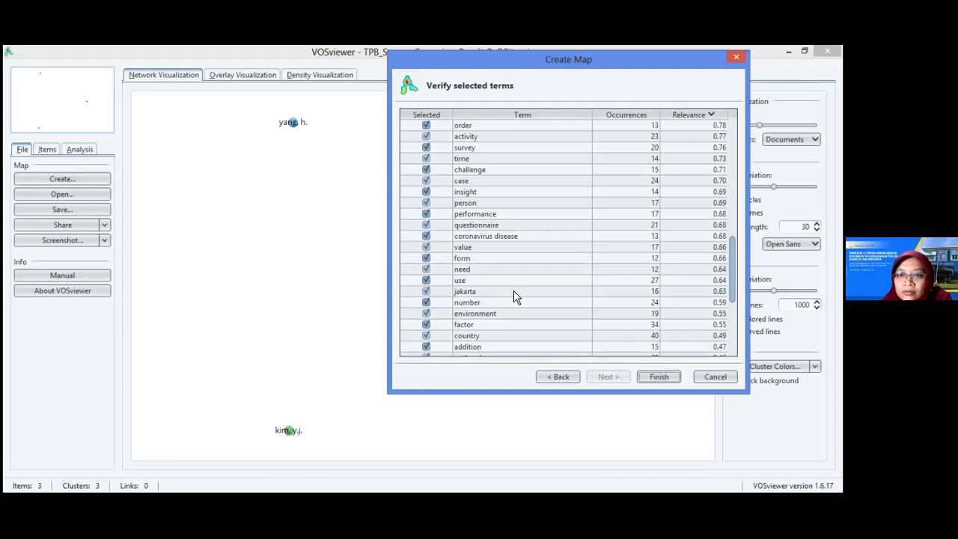
scroll(424, 277, down, 1)
click(426, 273)
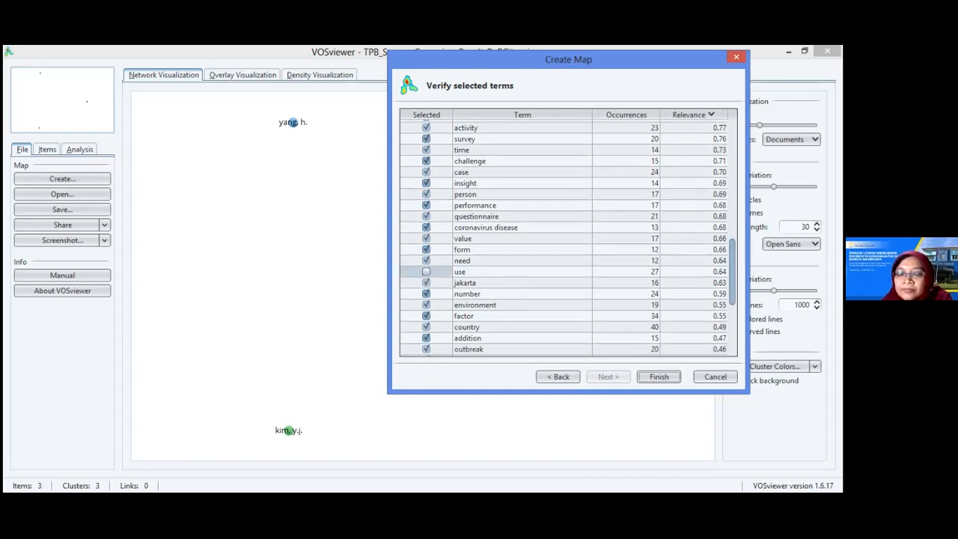
Generate the term map from the selected terms and view it as an overlay visualization and a density visualization.
click(662, 380)
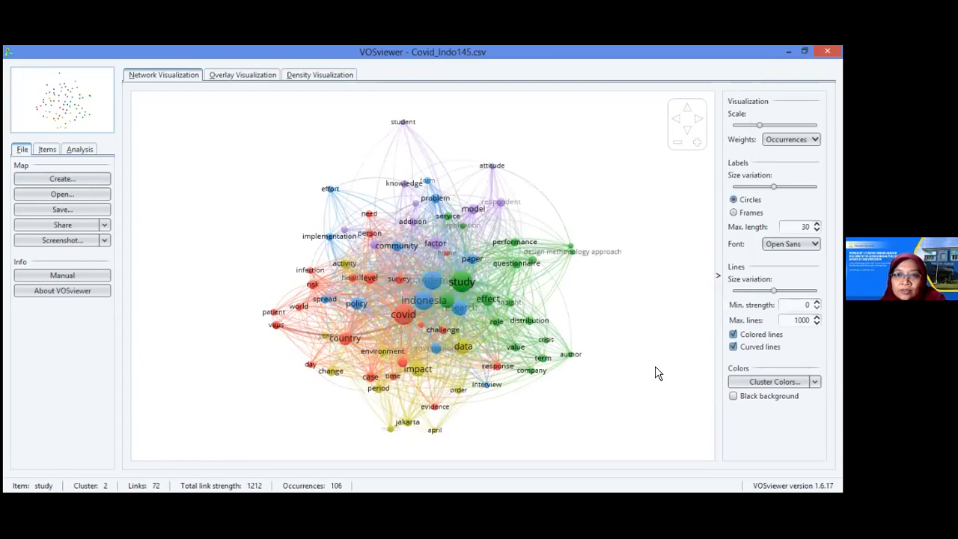
click(235, 73)
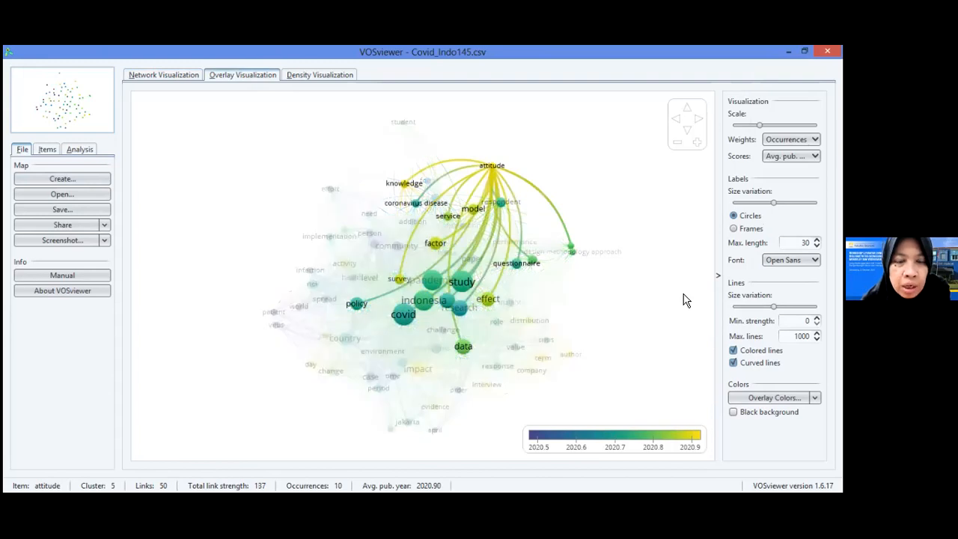
click(333, 78)
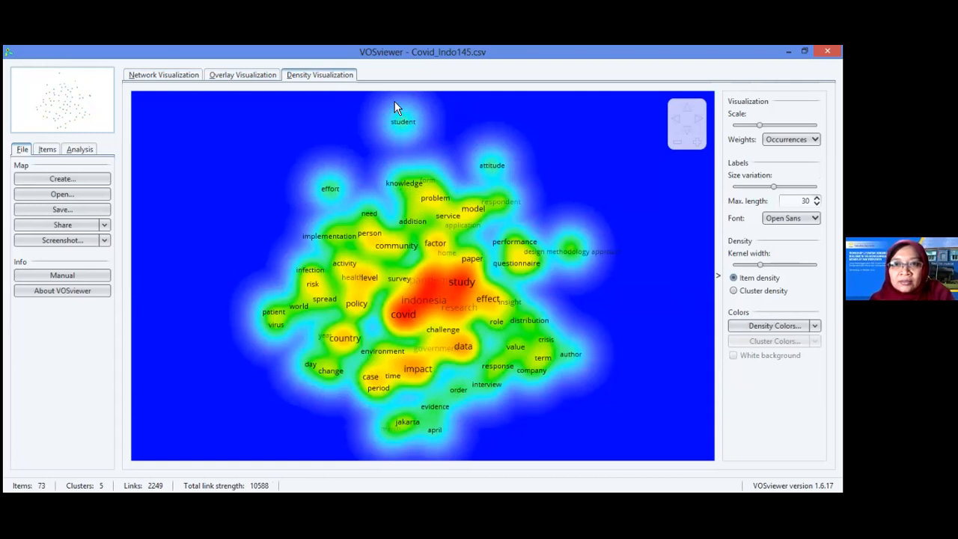
mouse_move(400, 112)
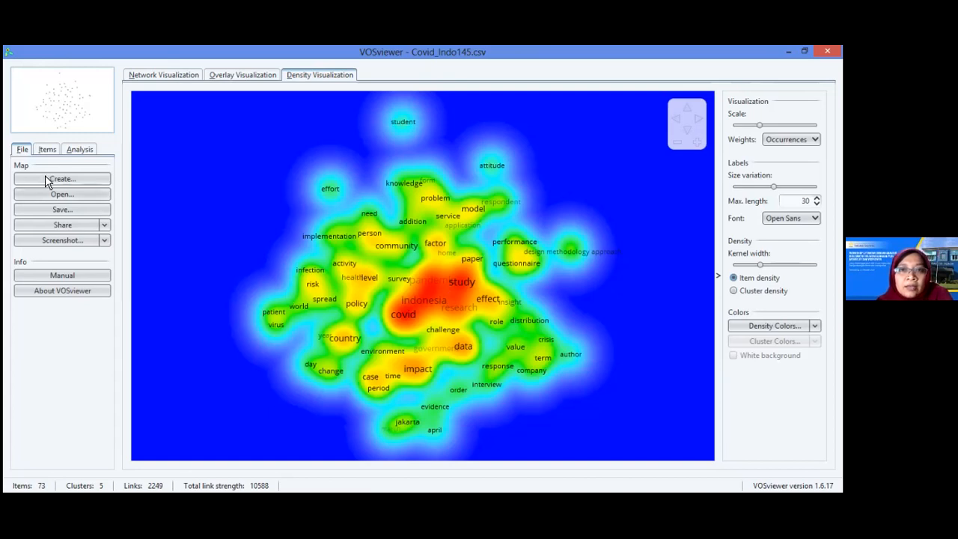
Start a new map based on bibliographic data, reading from bibliographic database files with Covid_Indo145.csv as the Scopus file.
click(518, 150)
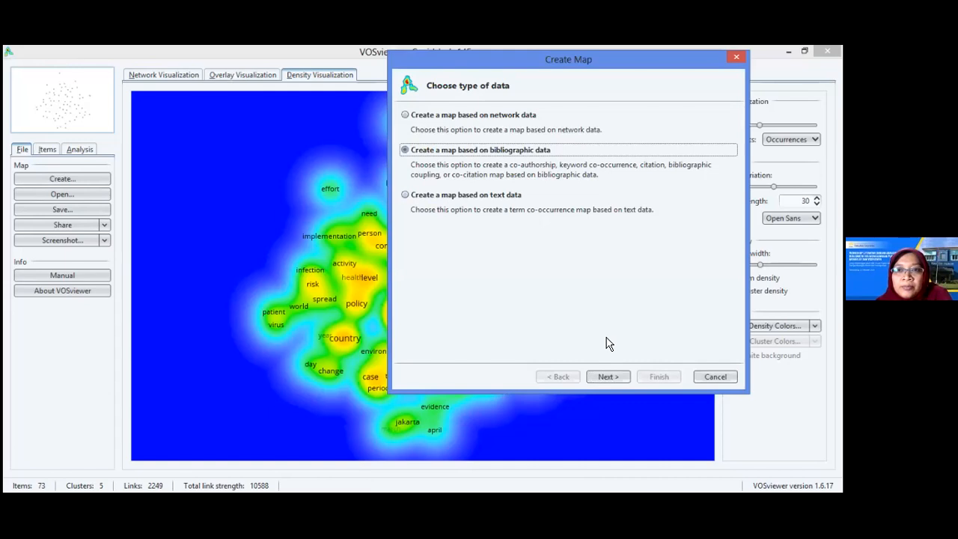
click(608, 376)
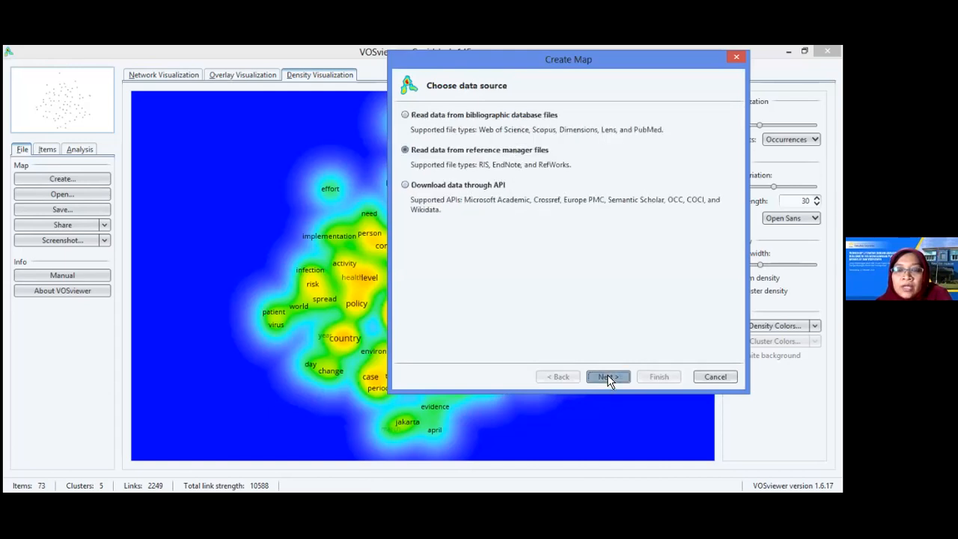
click(410, 117)
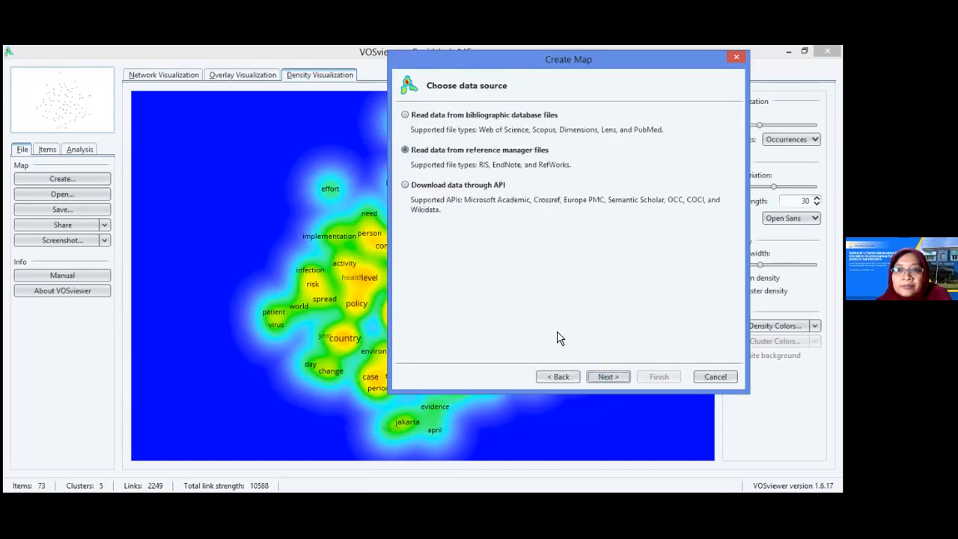
click(599, 374)
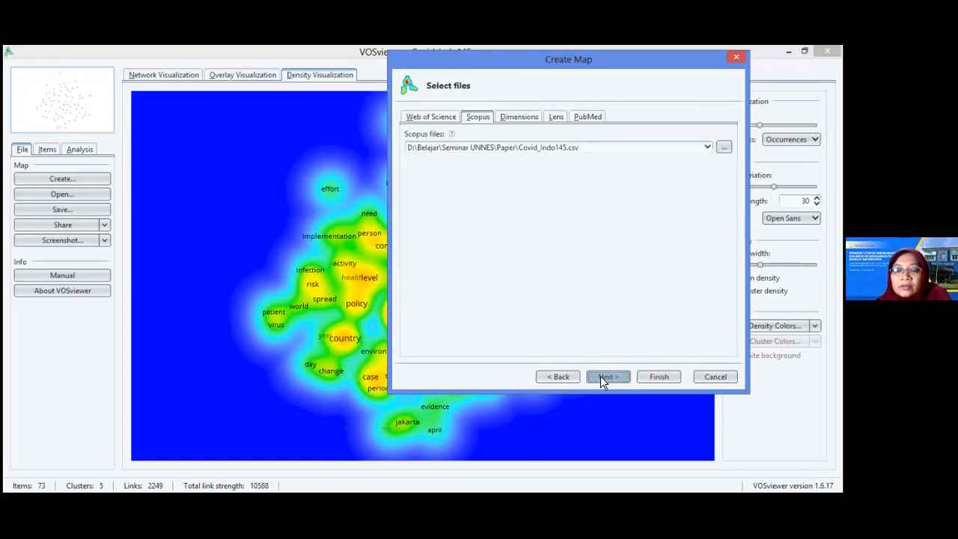
click(604, 376)
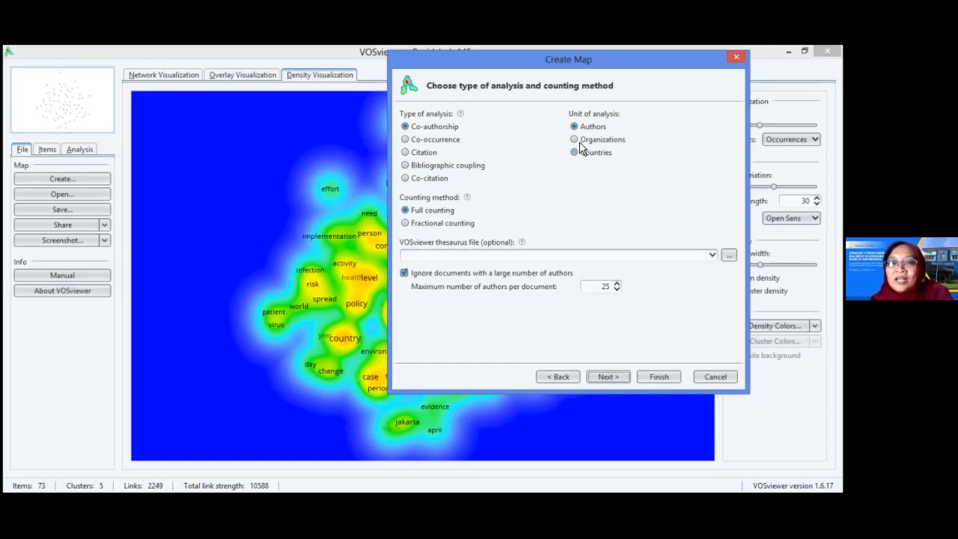
Examine the units of analysis offered for co-occurrence, citation, bibliographic coupling and co-citation.
click(406, 140)
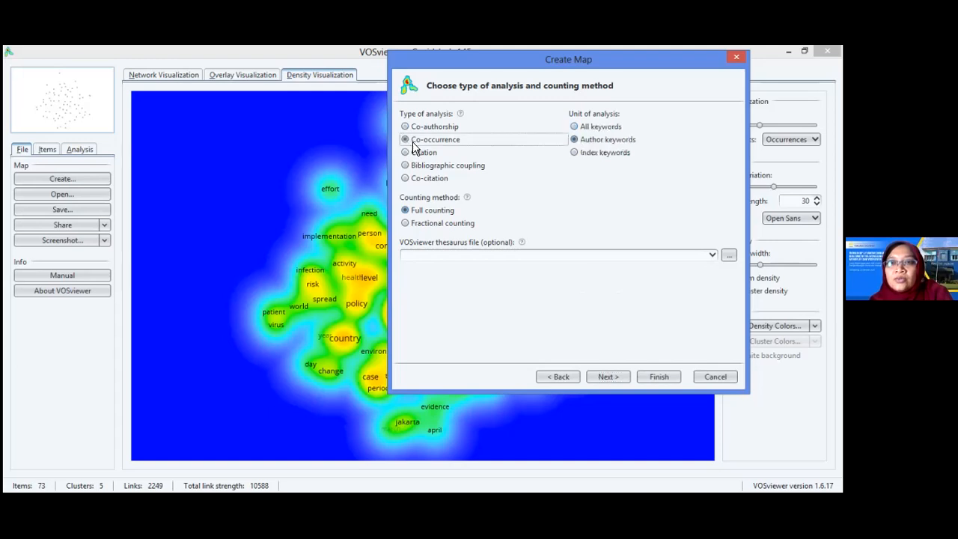
click(575, 127)
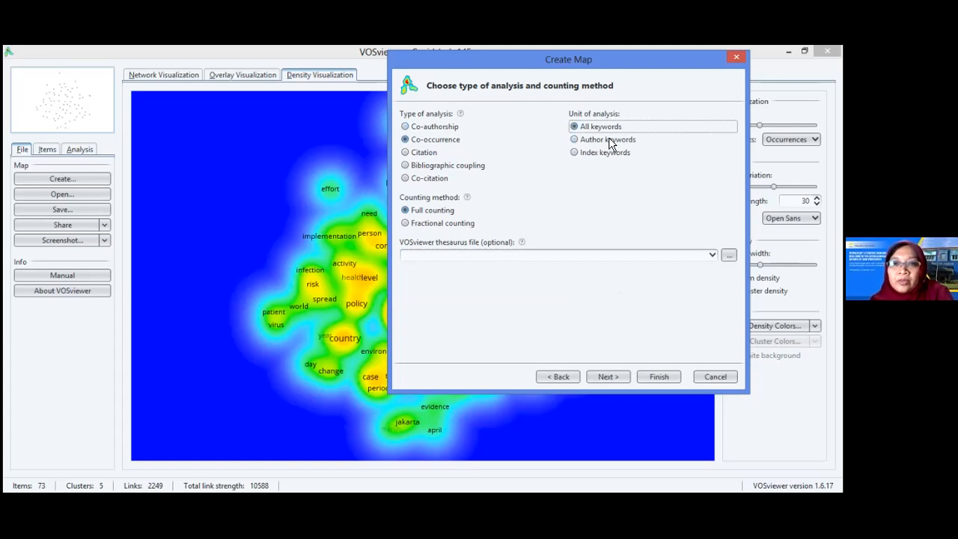
click(424, 153)
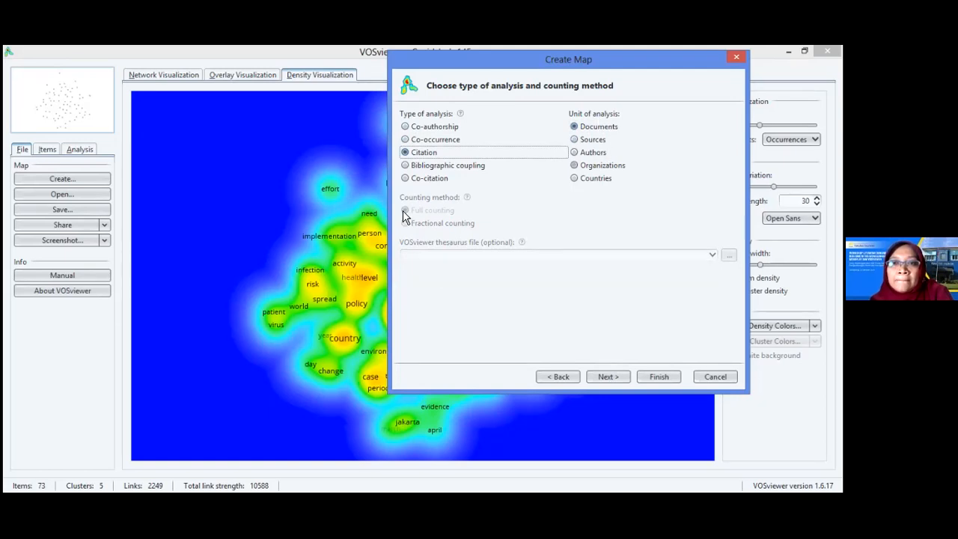
key(Down)
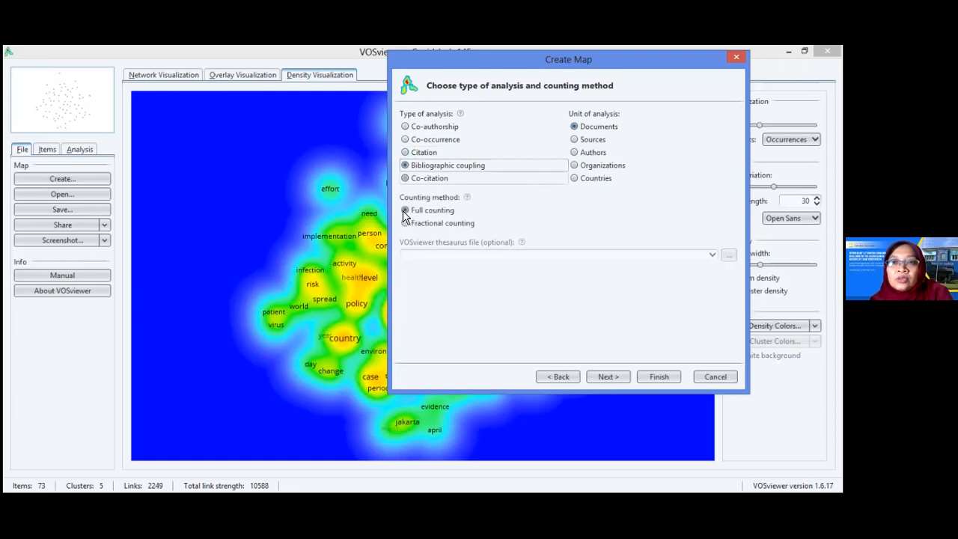
key(Down)
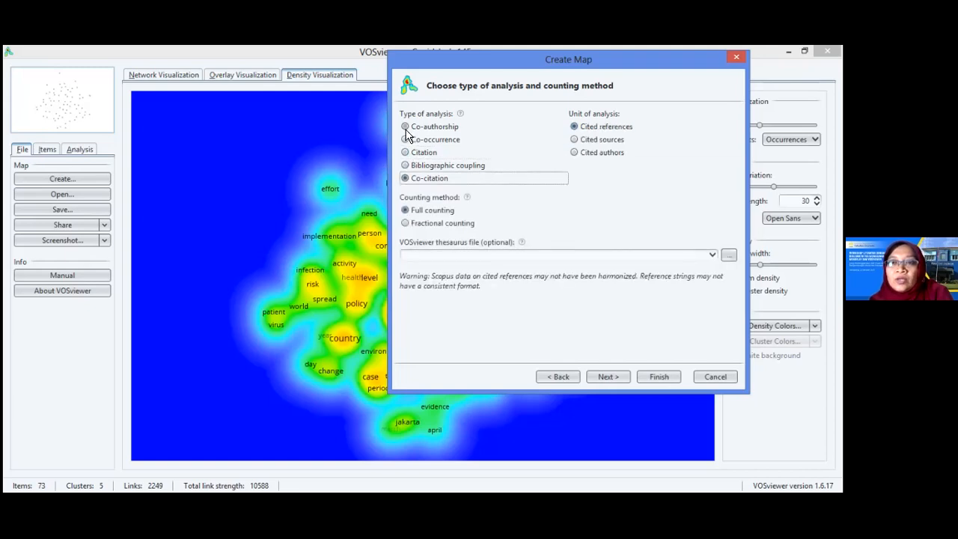
Create a co-authorship map of organizations with a minimum of 4 documents and 0 citations per organization, keeping all listed organizations selected.
click(406, 128)
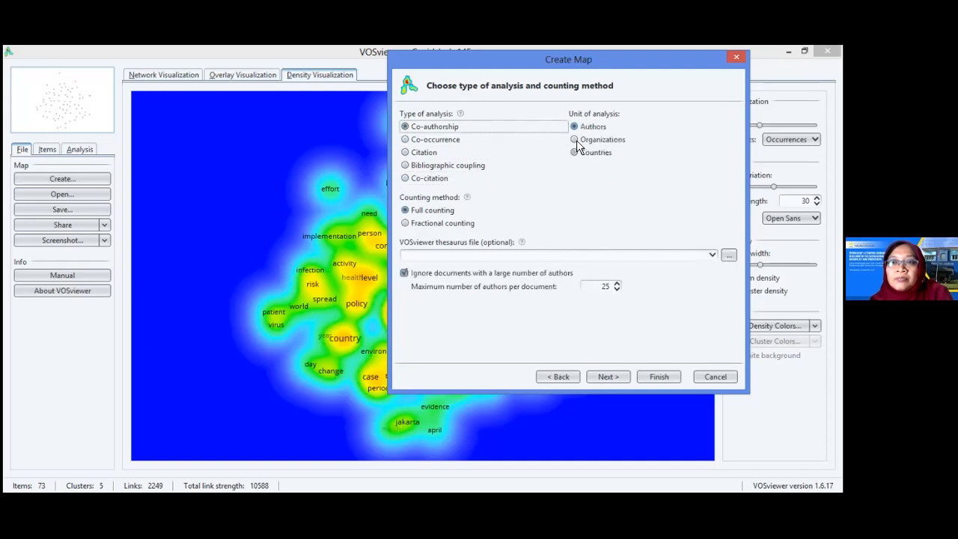
click(574, 140)
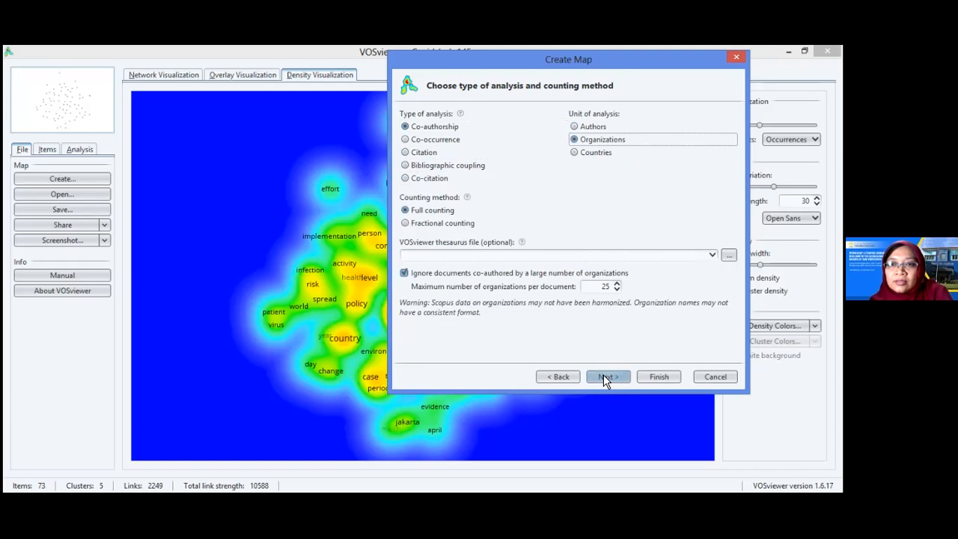
click(605, 376)
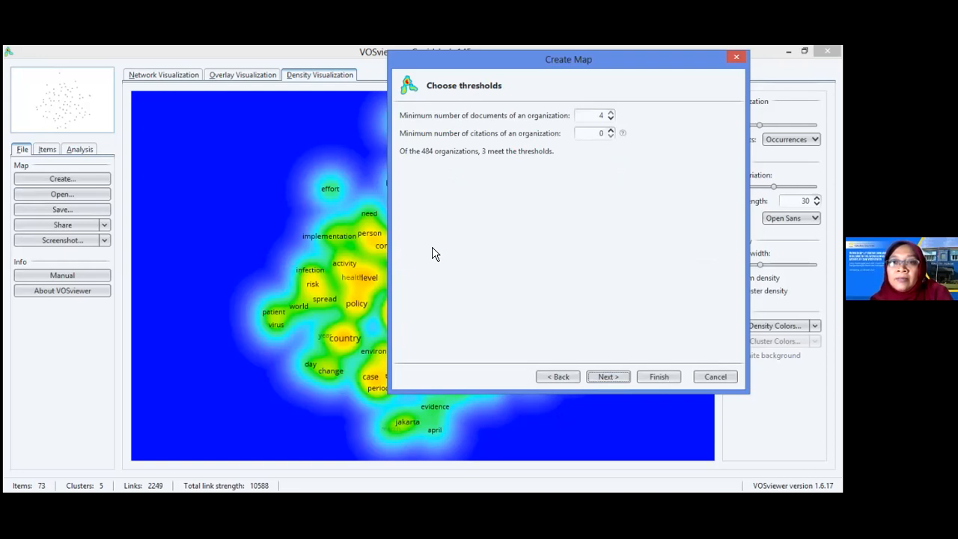
click(604, 376)
click(604, 377)
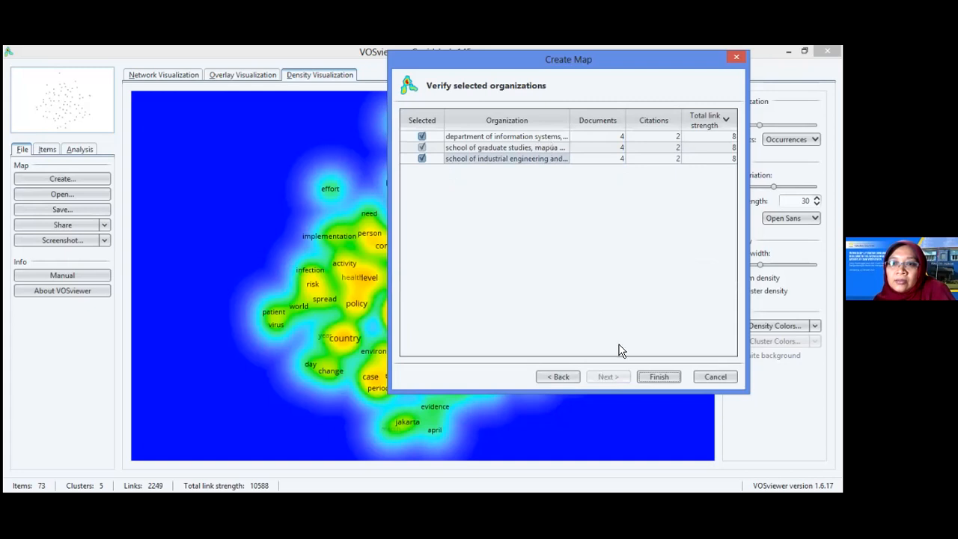
click(652, 378)
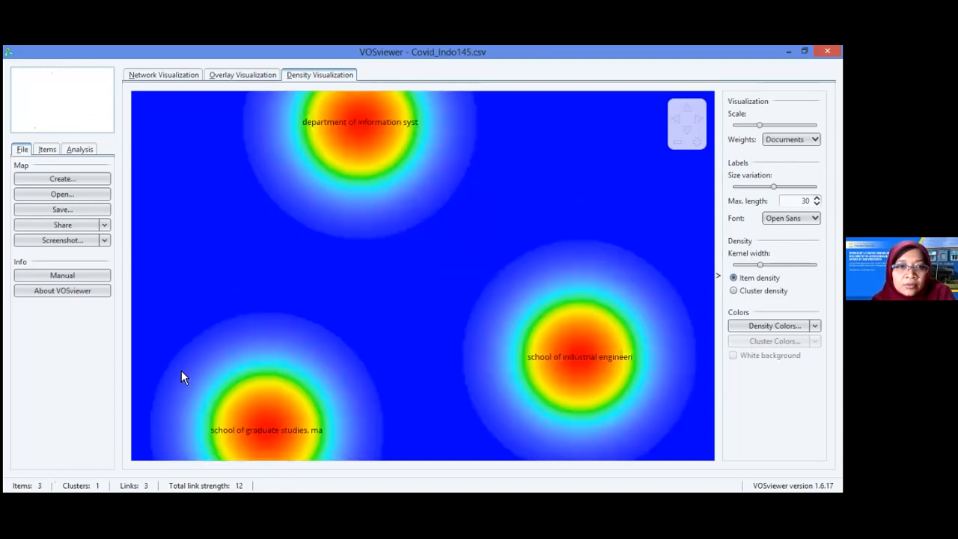
click(55, 152)
click(29, 153)
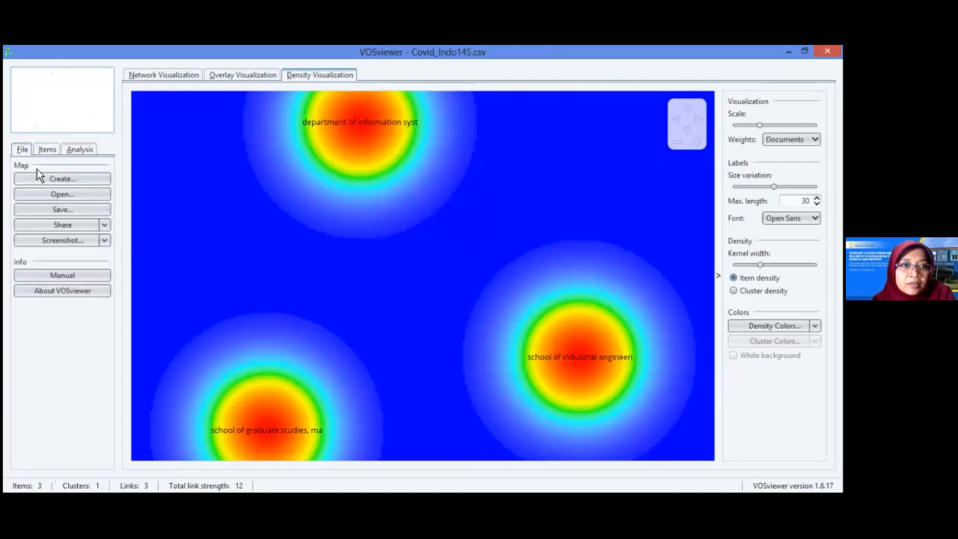